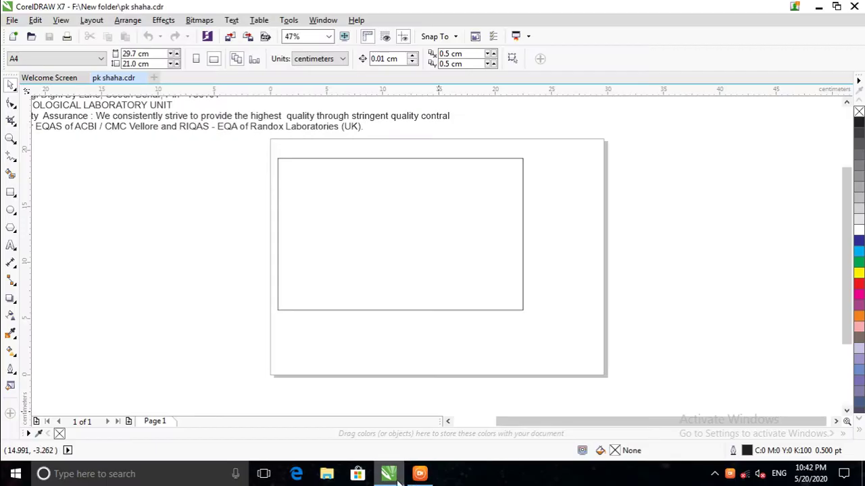
# Zoom in and pan so the empty rectangle frame and the header text fill the view.
pyautogui.click(363, 159)
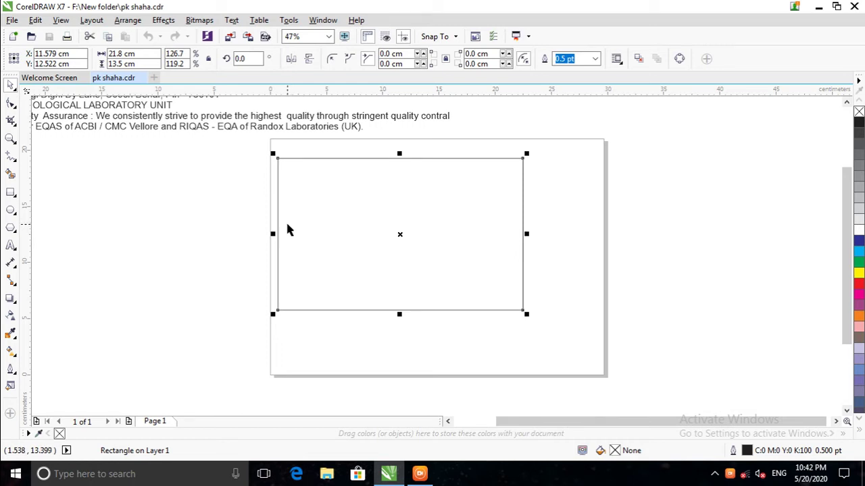
pyautogui.scroll(1, 287, 230)
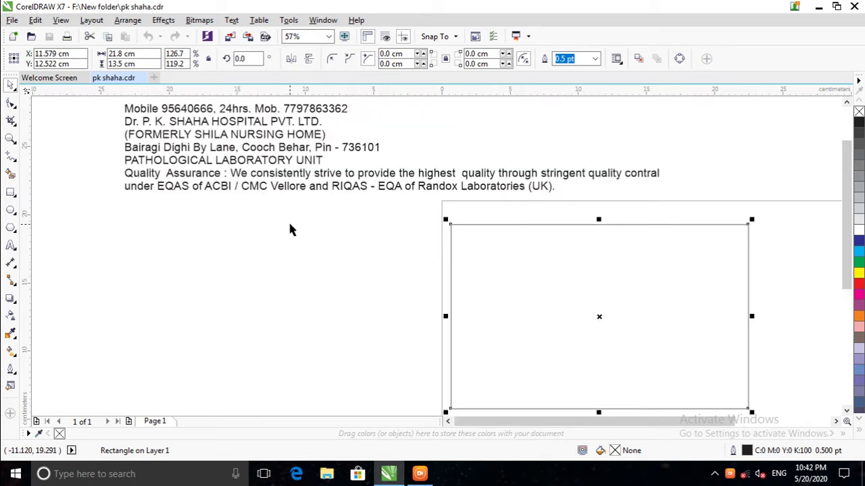
pyautogui.scroll(4, 743, 358)
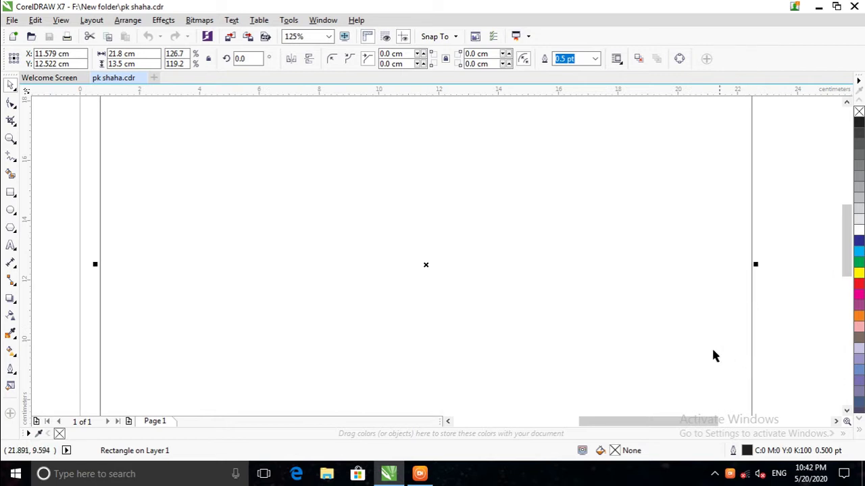
pyautogui.scroll(-4, 734, 352)
pyautogui.click(12, 140)
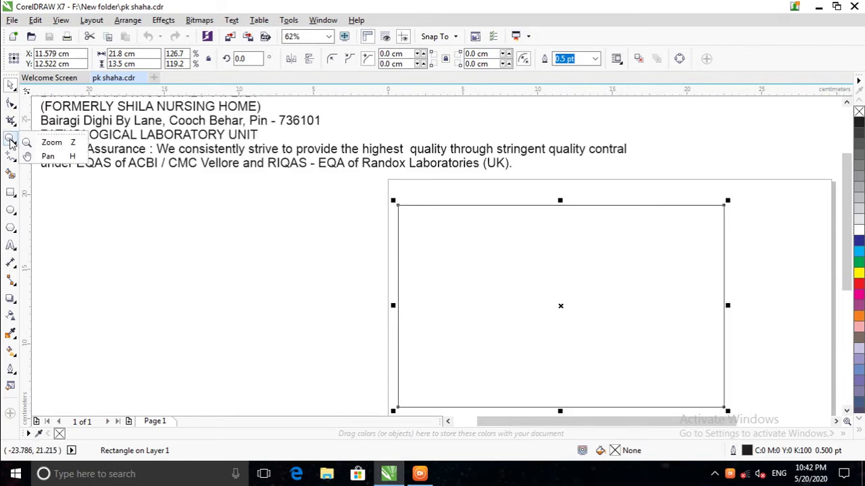
pyautogui.click(48, 156)
pyautogui.moveTo(714, 340); pyautogui.dragTo(474, 251)
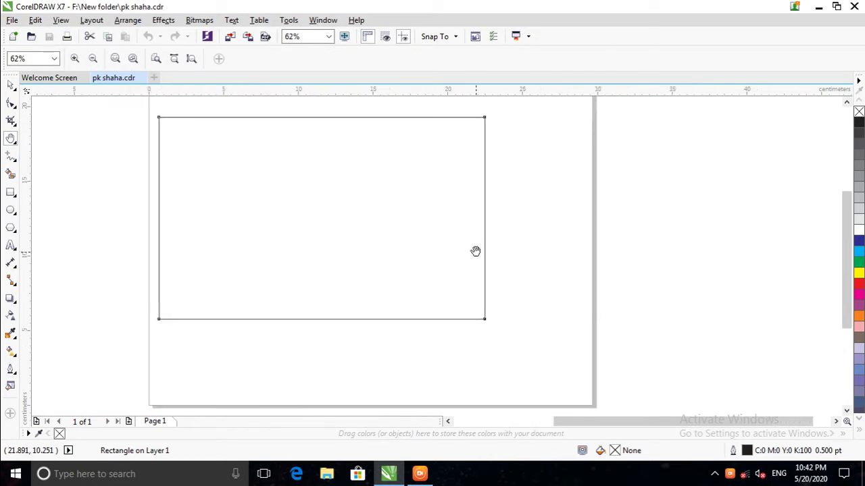
pyautogui.moveTo(383, 206); pyautogui.dragTo(413, 247)
pyautogui.click(10, 84)
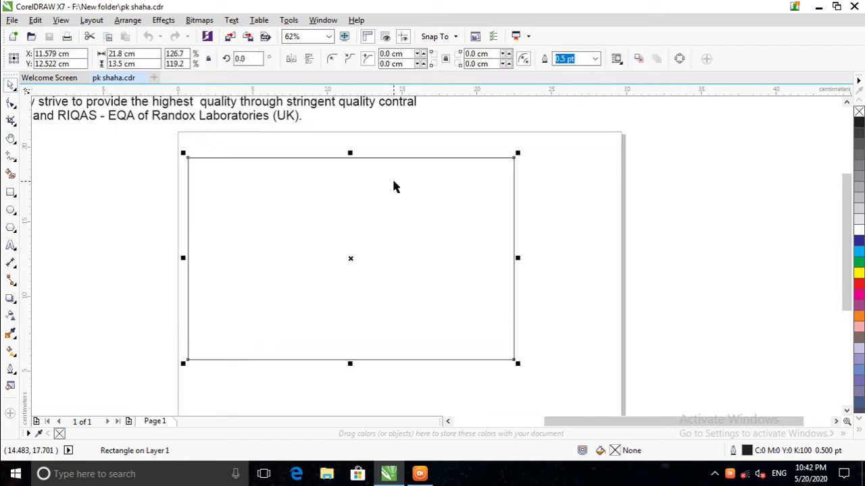
pyautogui.click(11, 156)
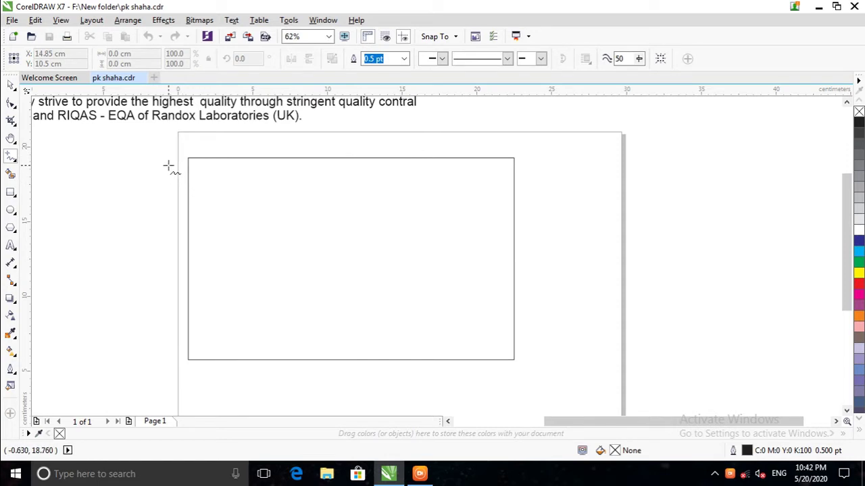
# Draw a straight 2-node diagonal line, about 25.5 × 9.2 cm, across the rectangle.
pyautogui.click(169, 166)
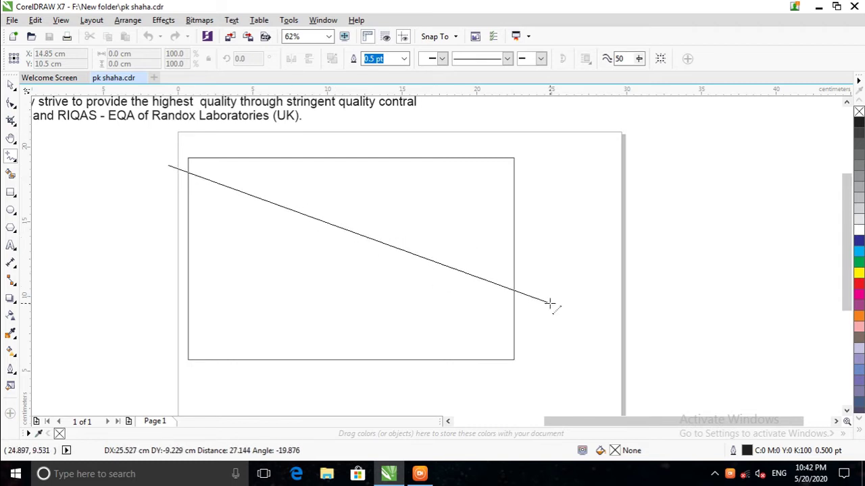
pyautogui.click(550, 303)
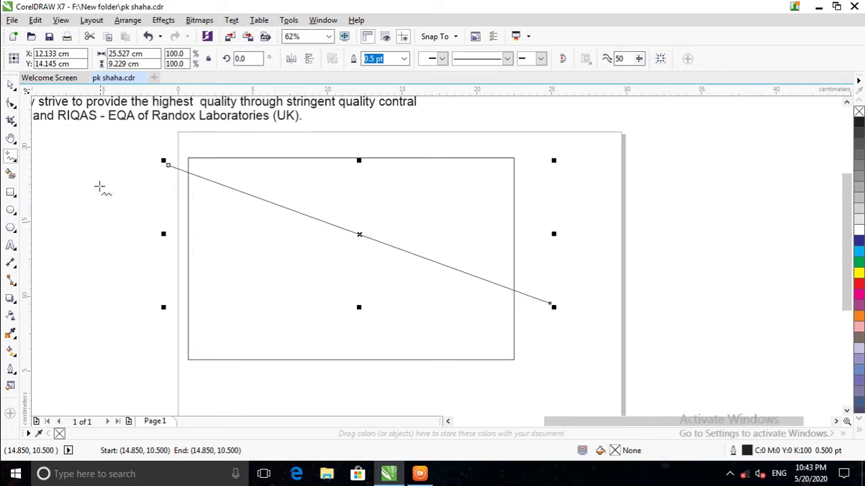
pyautogui.click(11, 102)
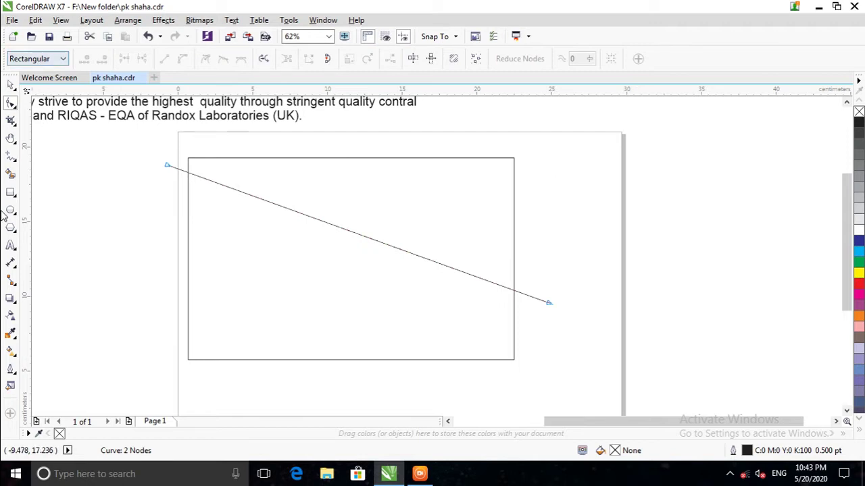
# Convert the line to a curve and bend it into an S, dipping left and rising right.
pyautogui.click(350, 231)
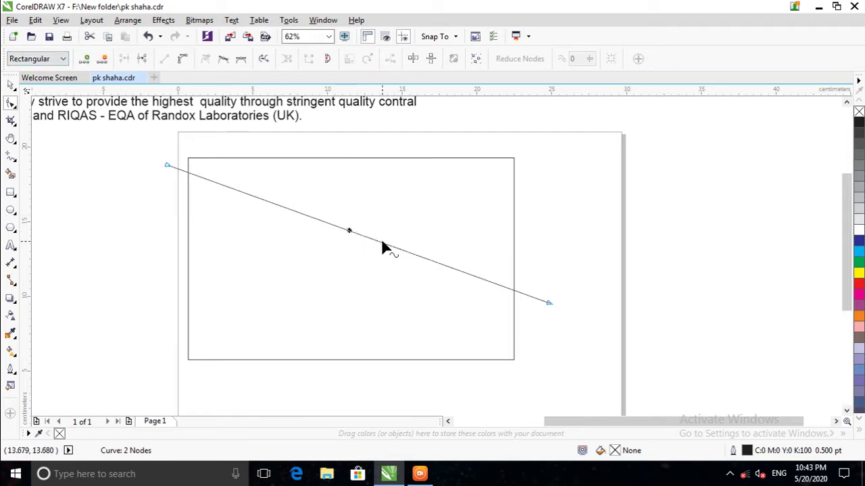
pyautogui.click(182, 58)
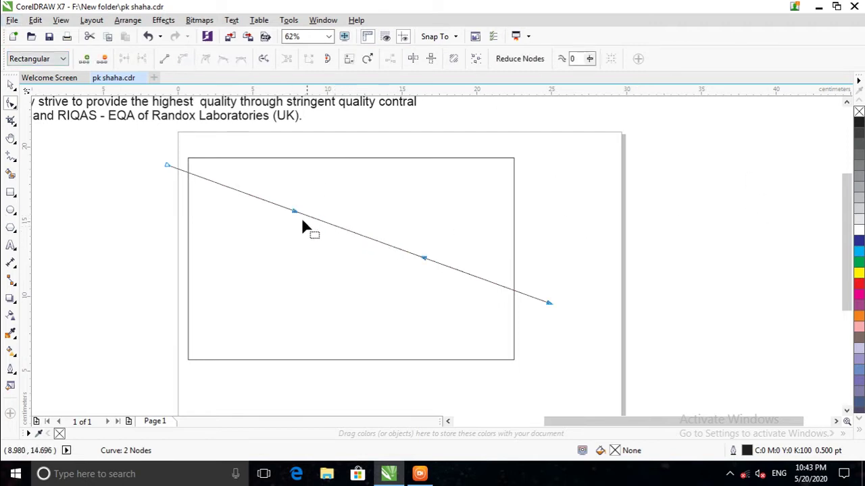
pyautogui.moveTo(294, 211); pyautogui.dragTo(284, 245)
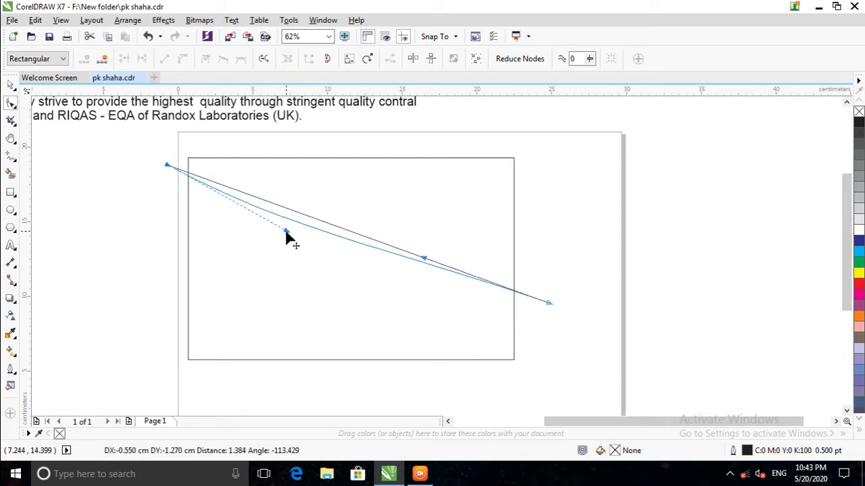
pyautogui.moveTo(423, 258)
pyautogui.mouseDown()
pyautogui.moveTo(462, 210)
pyautogui.moveTo(470, 179)
pyautogui.mouseUp()
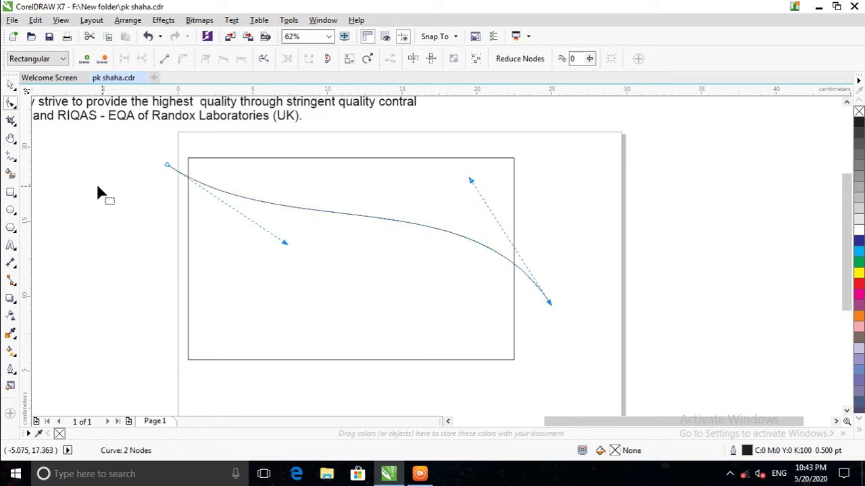
pyautogui.moveTo(282, 242); pyautogui.dragTo(285, 273)
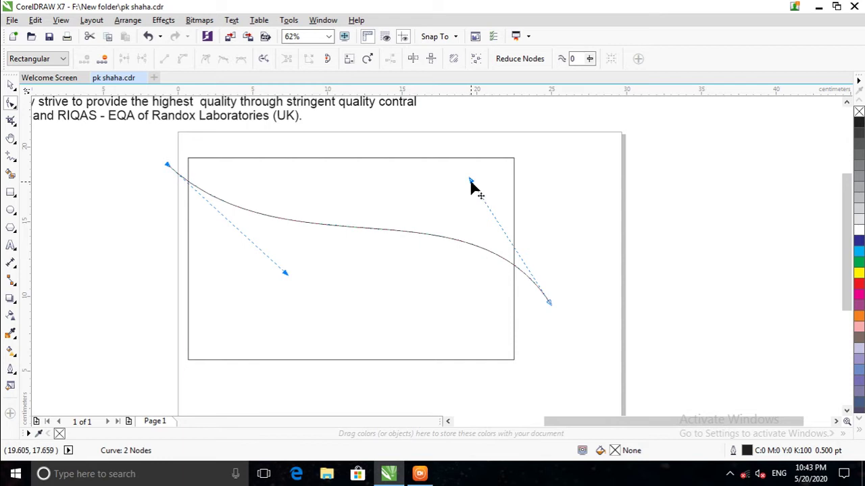
pyautogui.moveTo(470, 181); pyautogui.dragTo(472, 161)
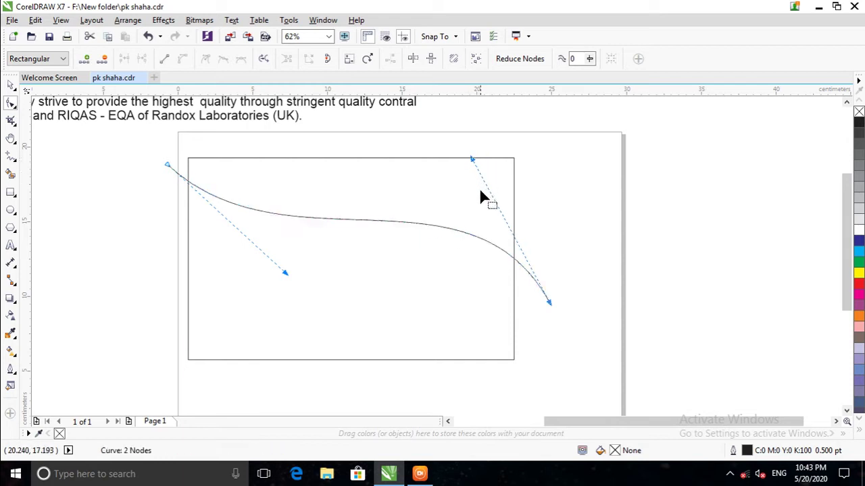
pyautogui.click(10, 84)
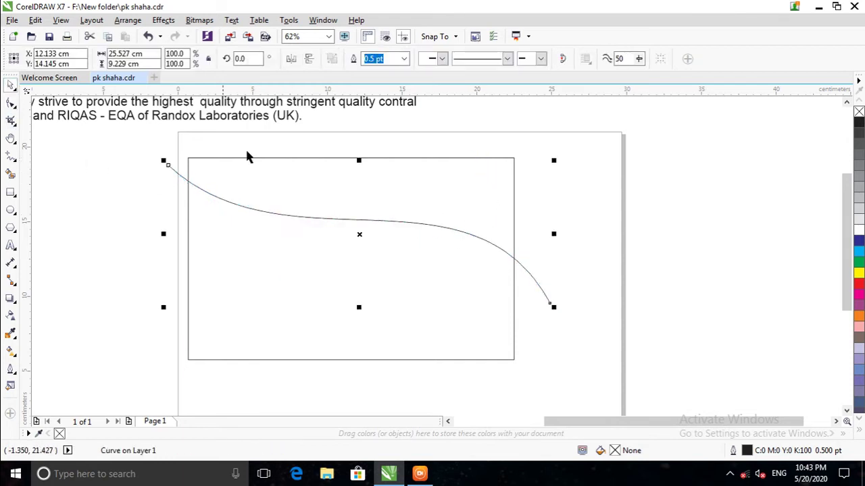
# Paste a first copy of the S-curve and select its right end node.
pyautogui.rightClick(360, 233)
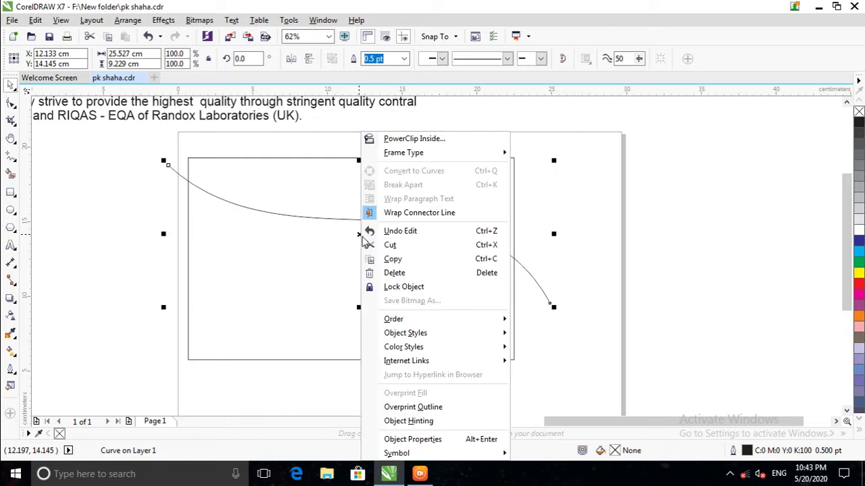
pyautogui.click(400, 261)
pyautogui.rightClick(729, 220)
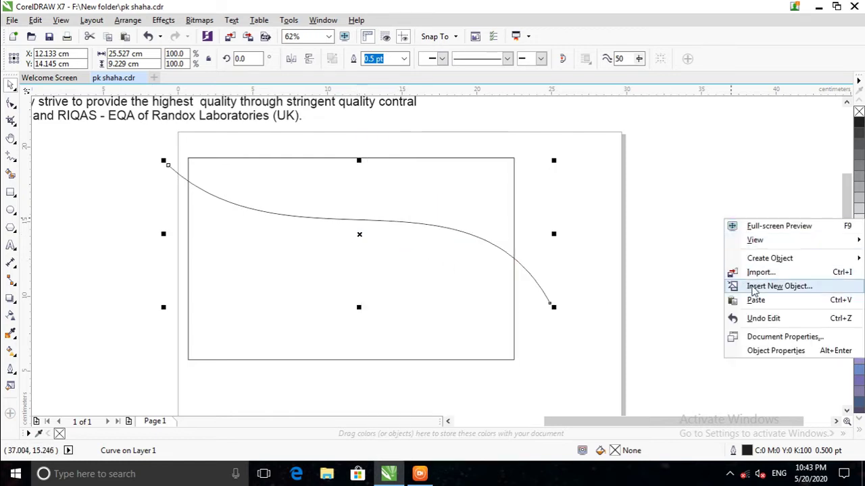
pyautogui.click(756, 300)
pyautogui.click(11, 102)
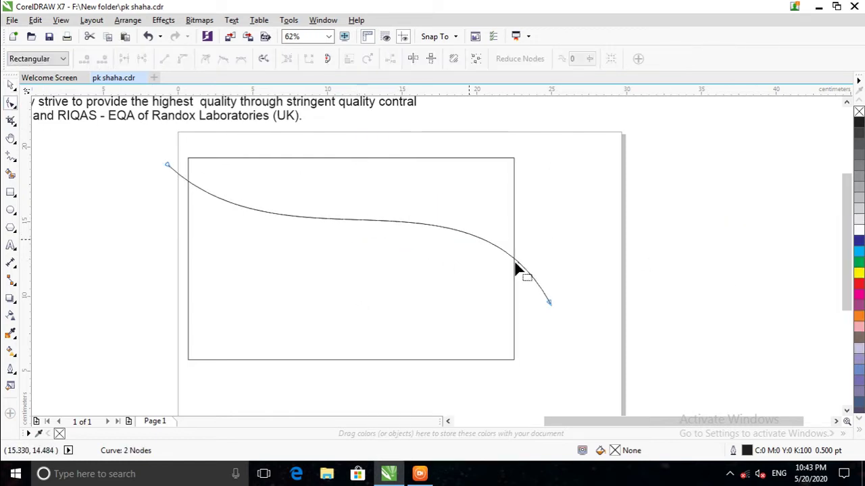
pyautogui.moveTo(572, 322); pyautogui.dragTo(552, 298)
pyautogui.click(10, 85)
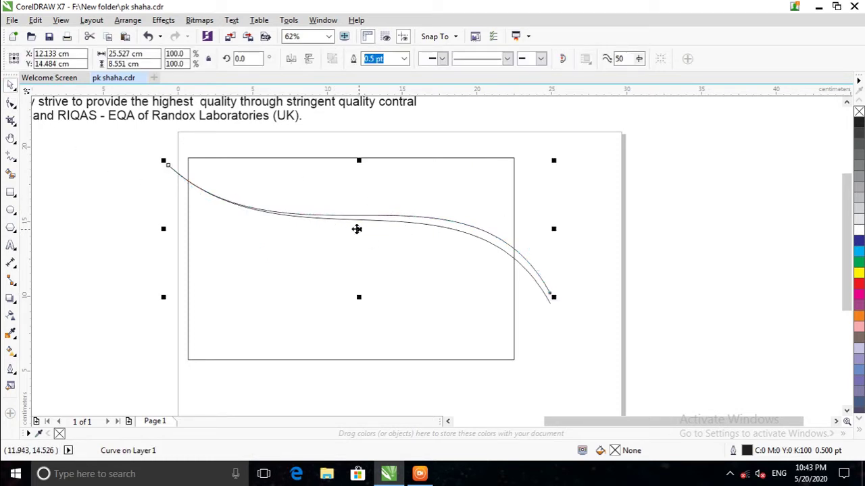
# Paste a second copy and raise its right end slightly above the others.
pyautogui.rightClick(357, 229)
pyautogui.click(411, 257)
pyautogui.rightClick(683, 211)
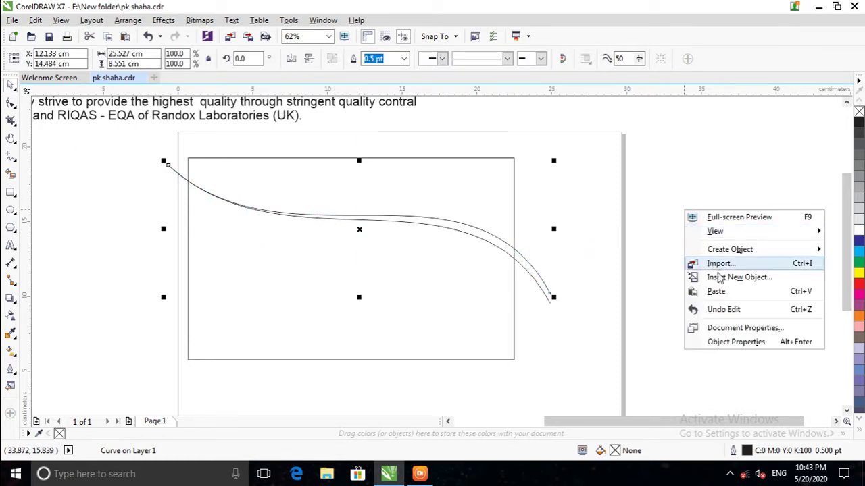
pyautogui.click(716, 291)
pyautogui.press('F10')
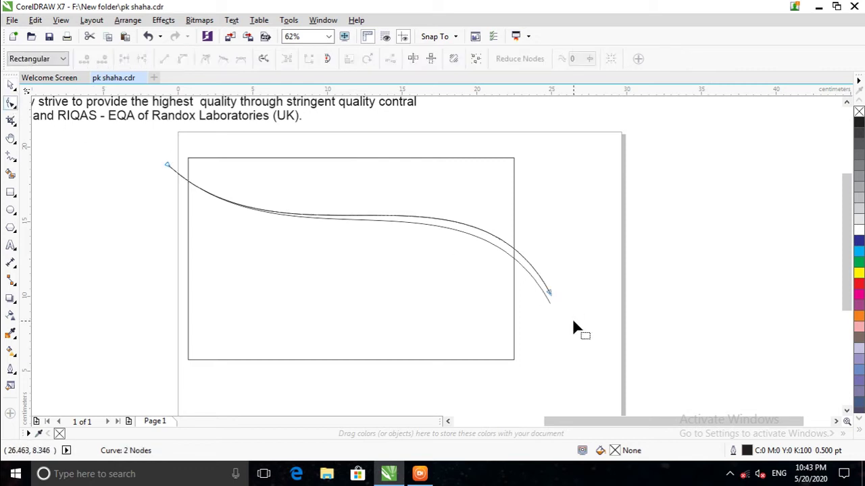
pyautogui.click(552, 295)
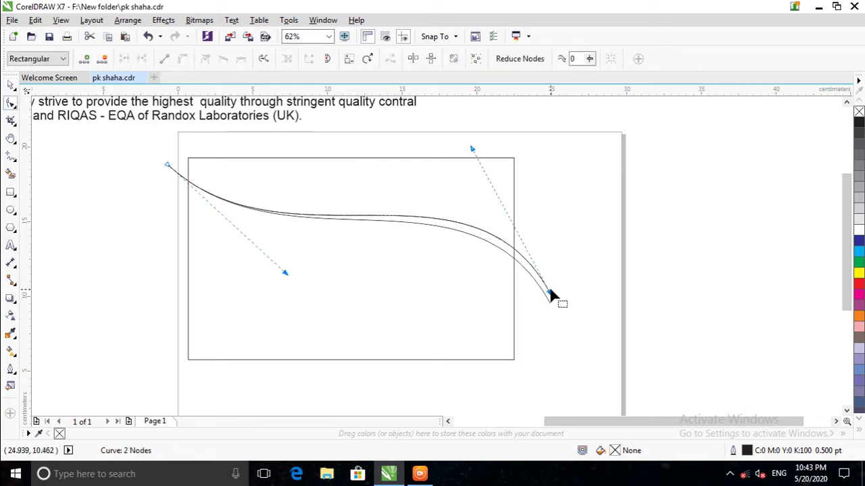
pyautogui.moveTo(552, 295); pyautogui.dragTo(549, 283)
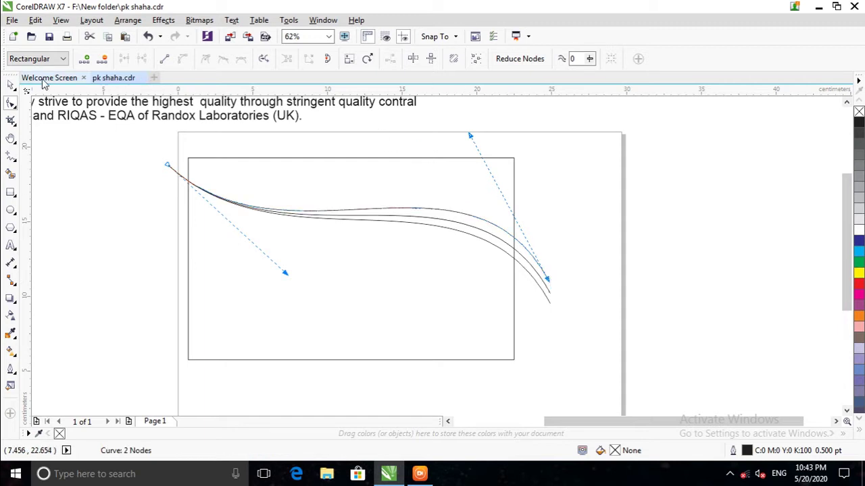
pyautogui.press('space')
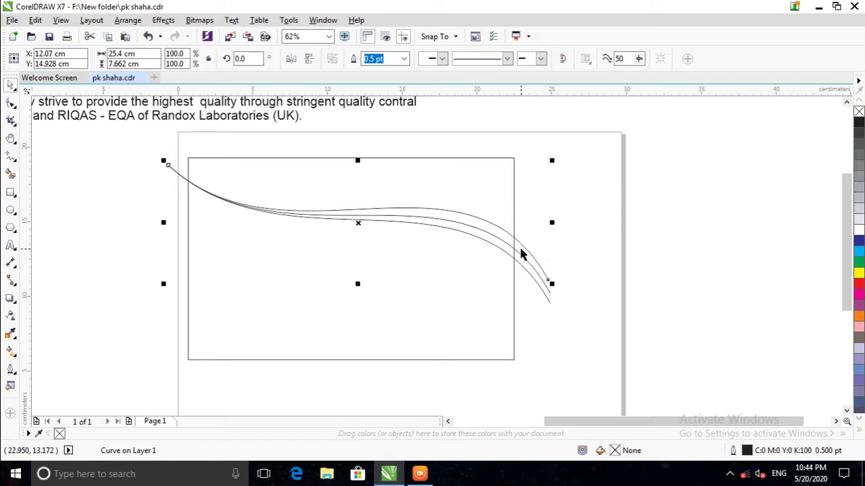
# Add a third copy of the curve and lift its right end node.
pyautogui.rightClick(356, 227)
pyautogui.press('Escape')
pyautogui.rightClick(359, 223)
pyautogui.click(381, 252)
pyautogui.rightClick(723, 245)
pyautogui.press('Escape')
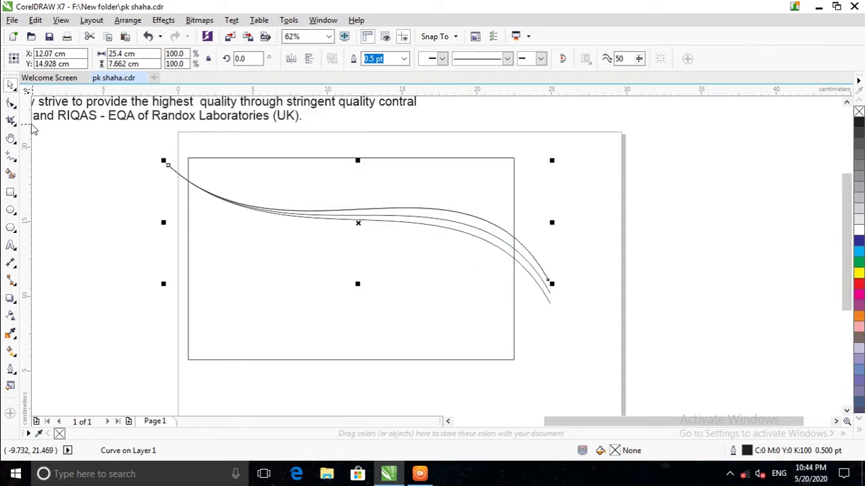
pyautogui.click(14, 104)
pyautogui.moveTo(556, 287); pyautogui.dragTo(550, 277)
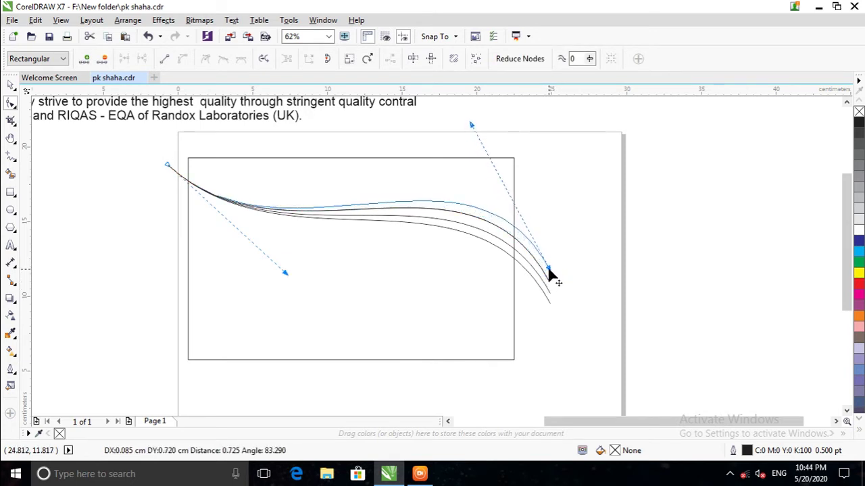
pyautogui.click(11, 85)
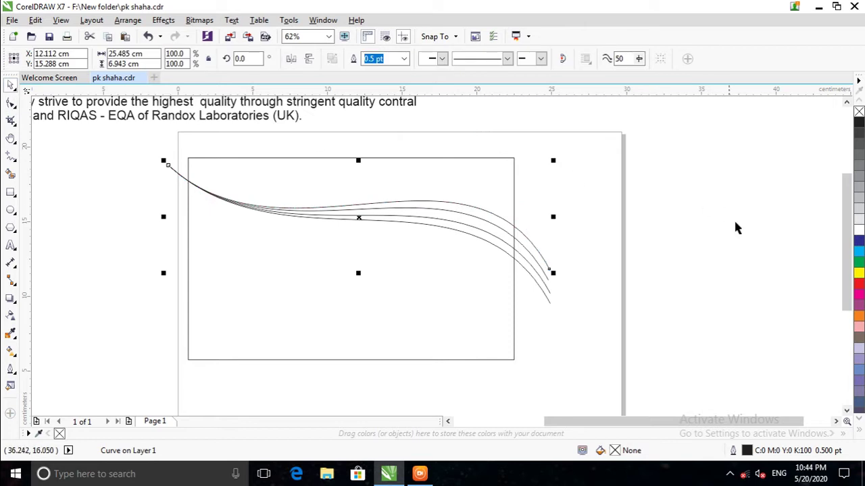
# Smart-fill the three bands between the curves into one blue-grey wave shape.
pyautogui.scroll(3, 433, 239)
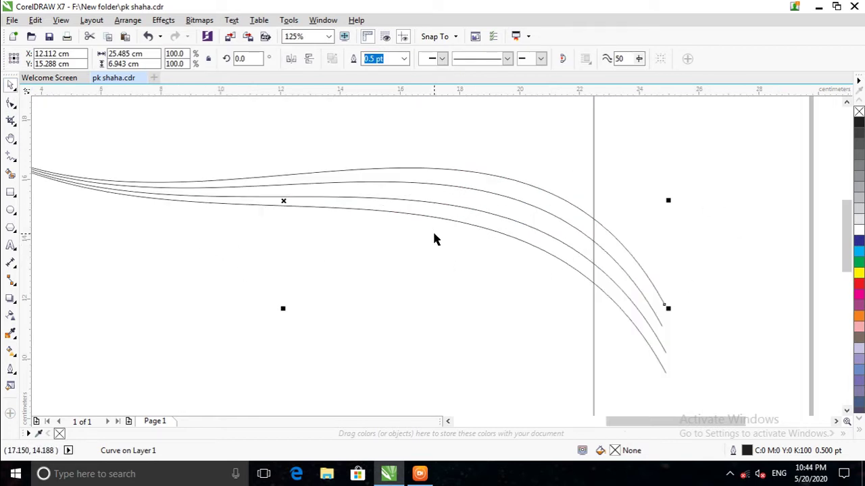
pyautogui.click(11, 172)
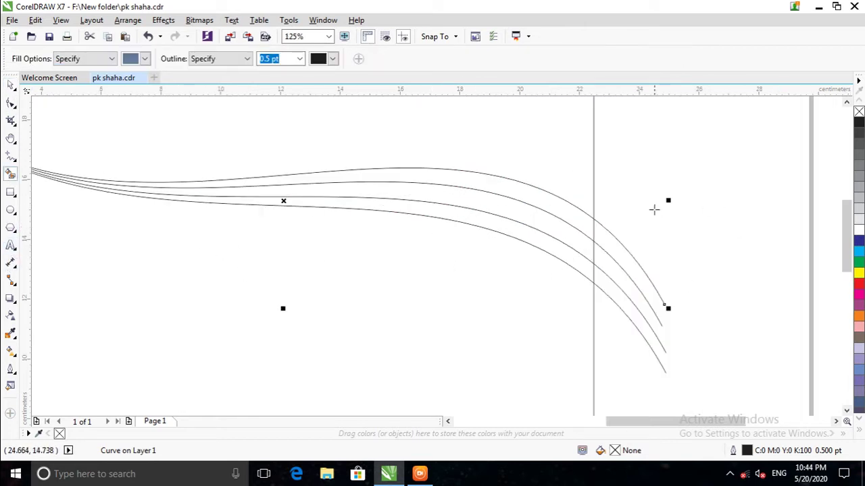
pyautogui.click(512, 194)
pyautogui.click(509, 207)
pyautogui.click(508, 227)
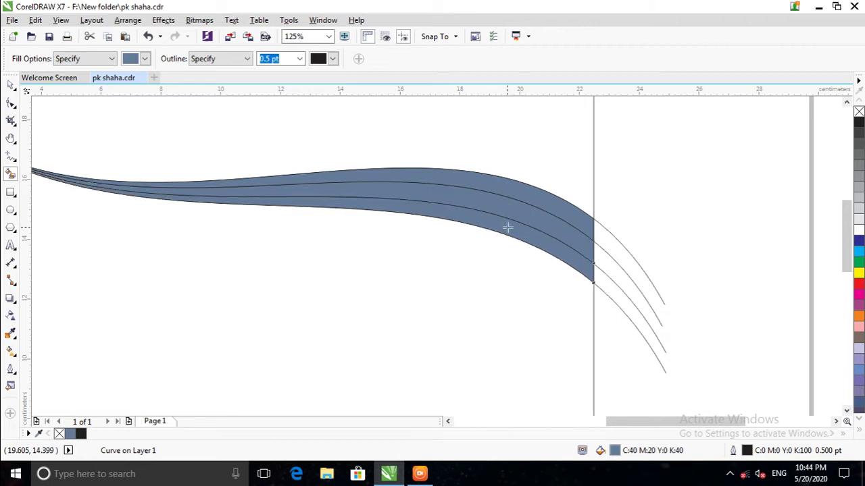
pyautogui.click(11, 84)
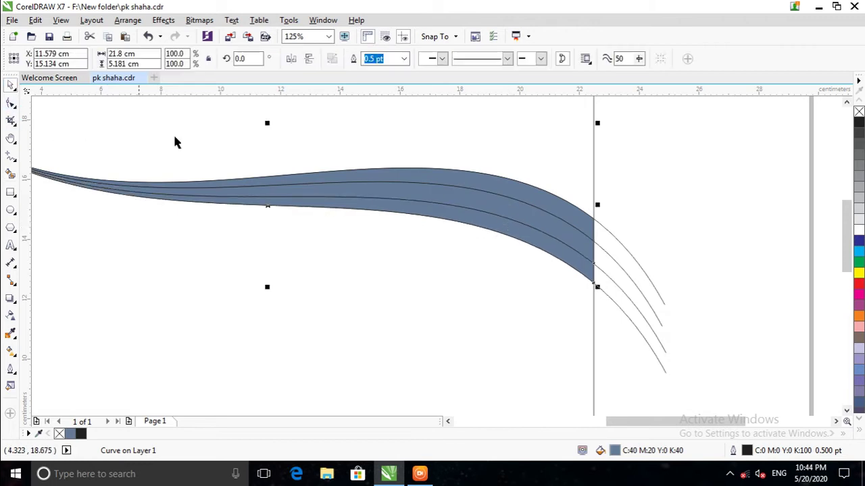
# Delete the leftover thin curves extending beyond the page edge.
pyautogui.click(641, 270)
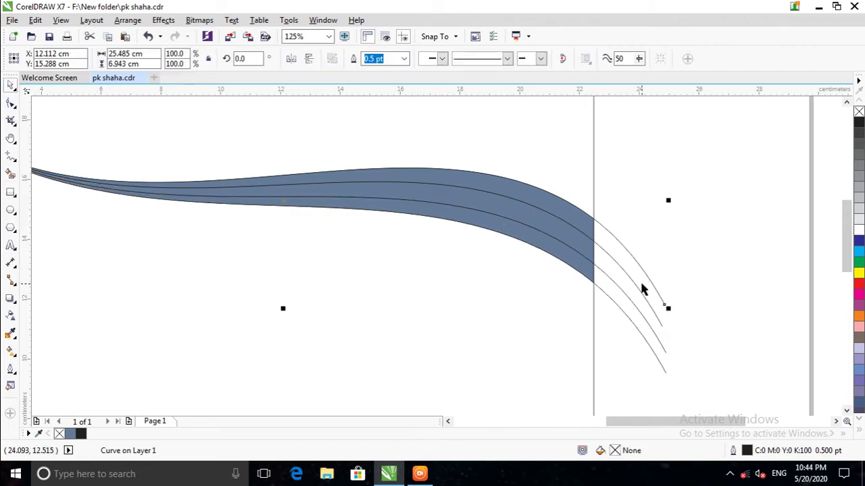
pyautogui.rightClick(642, 287)
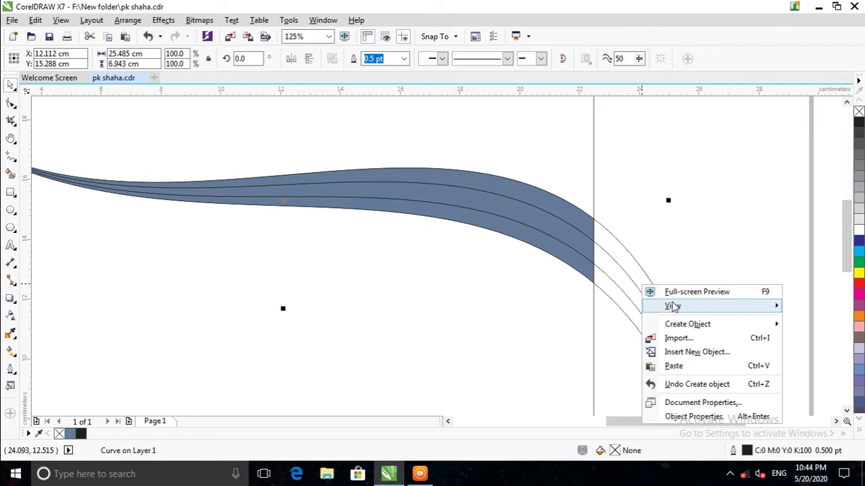
pyautogui.click(643, 273)
pyautogui.rightClick(643, 270)
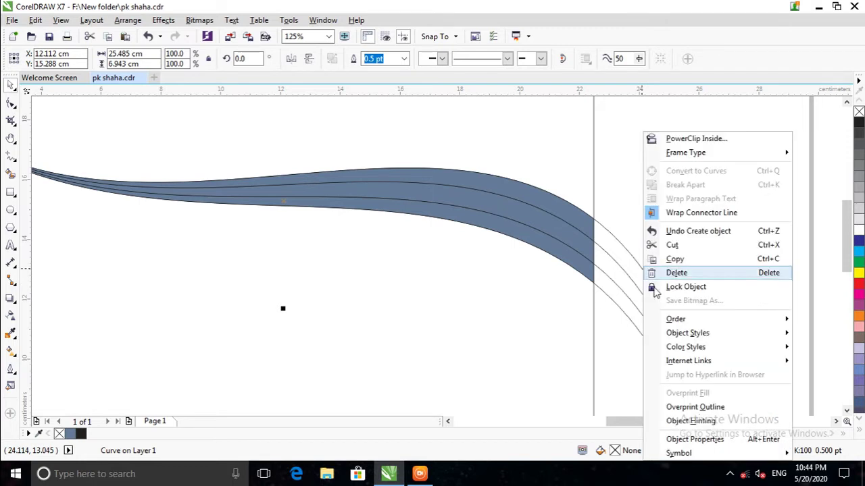
pyautogui.click(699, 270)
pyautogui.click(666, 329)
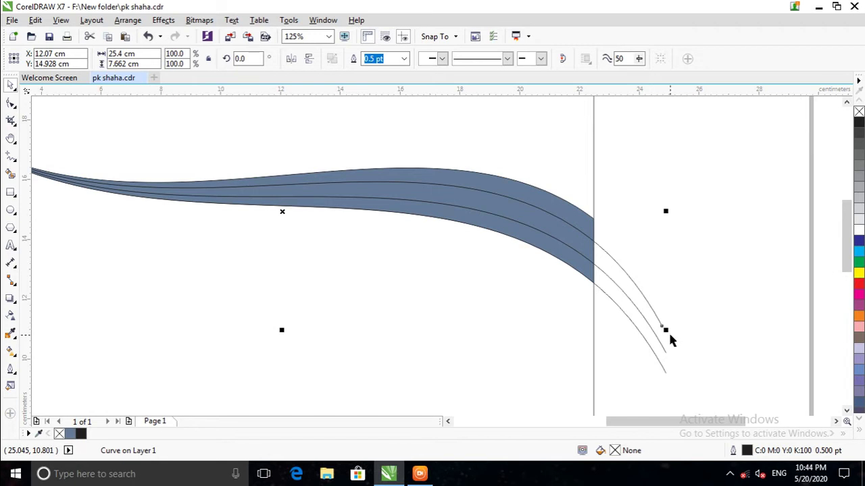
pyautogui.press('Delete')
pyautogui.click(646, 321)
pyautogui.press('Delete')
pyautogui.click(639, 329)
pyautogui.press('Delete')
pyautogui.scroll(-2, 612, 279)
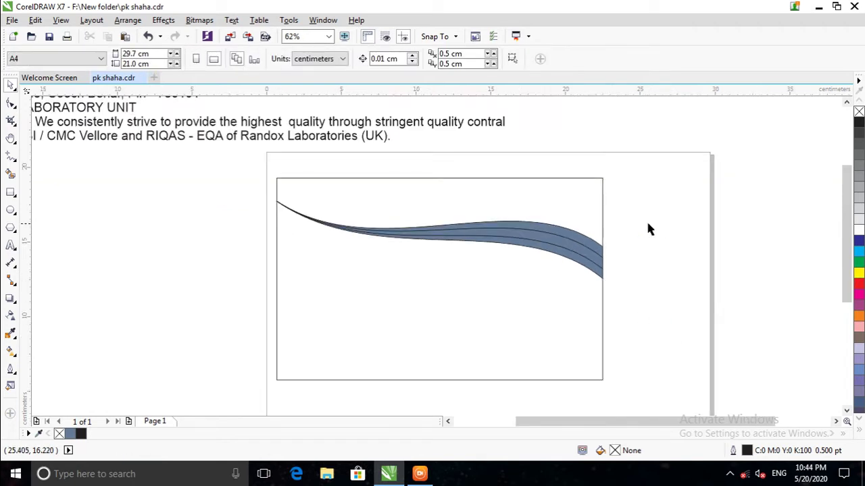
# Fill the wave's upper, middle and lower bands dark blue, yellow and red.
pyautogui.scroll(2, 647, 230)
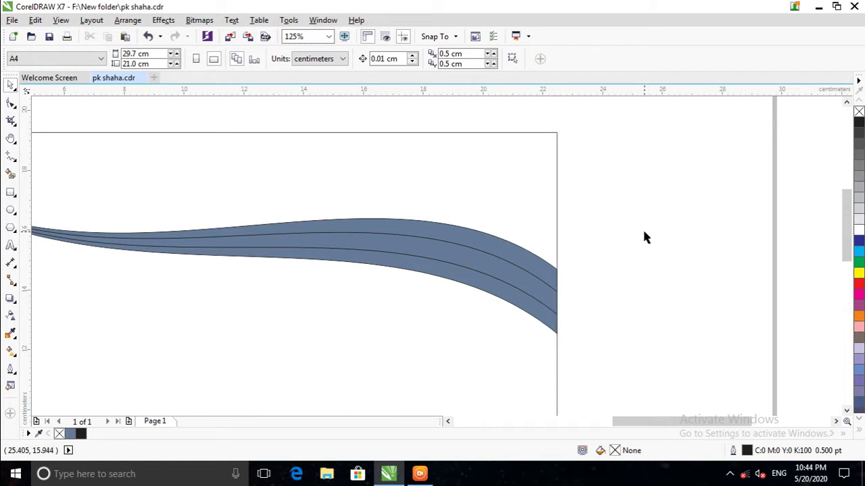
pyautogui.scroll(-2, 644, 232)
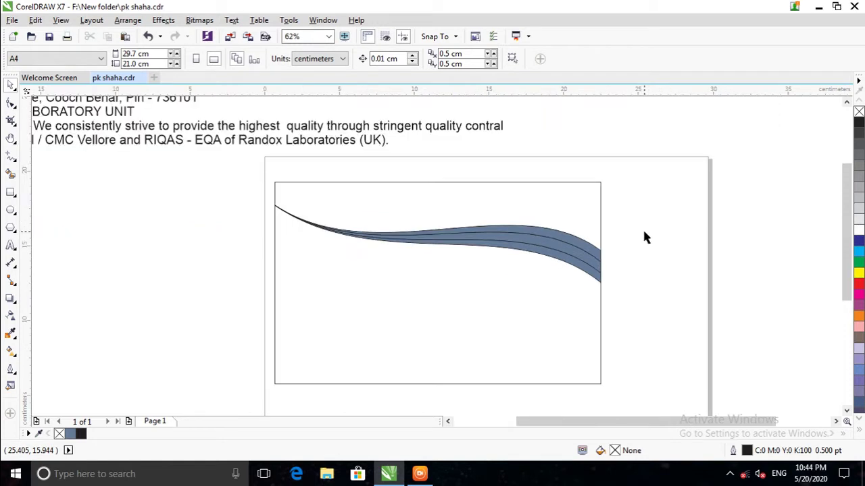
pyautogui.click(12, 352)
pyautogui.click(552, 238)
pyautogui.scroll(2, 553, 238)
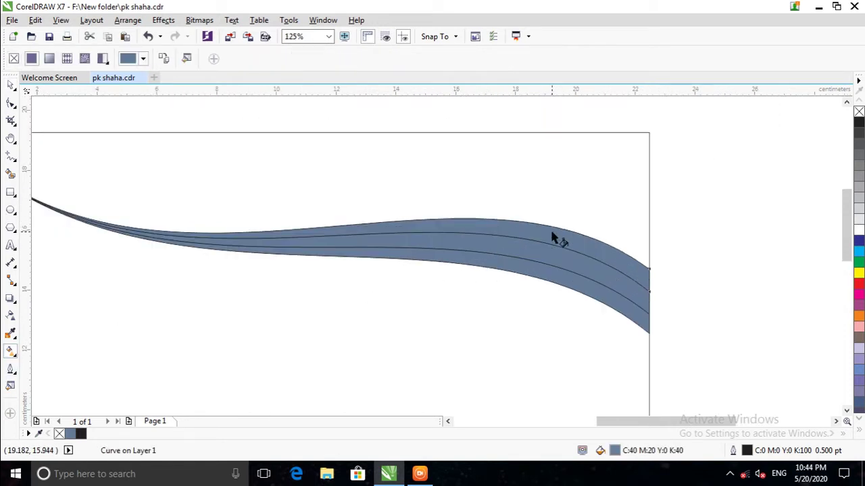
pyautogui.click(858, 242)
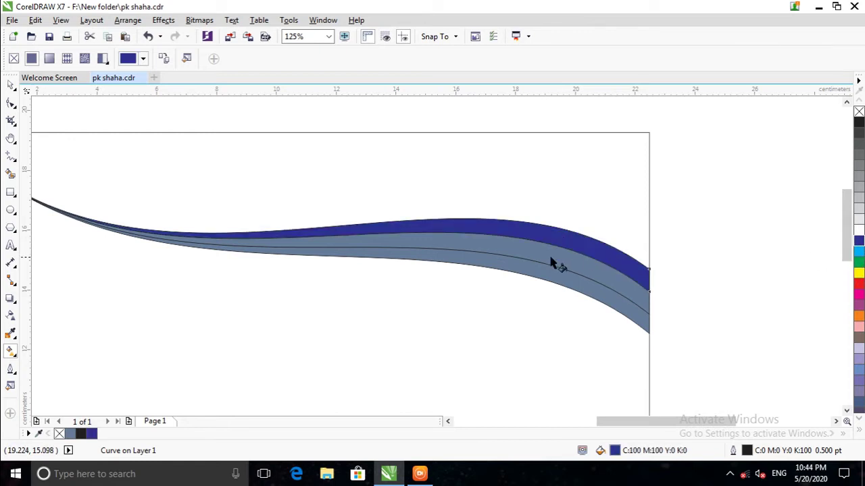
pyautogui.click(858, 273)
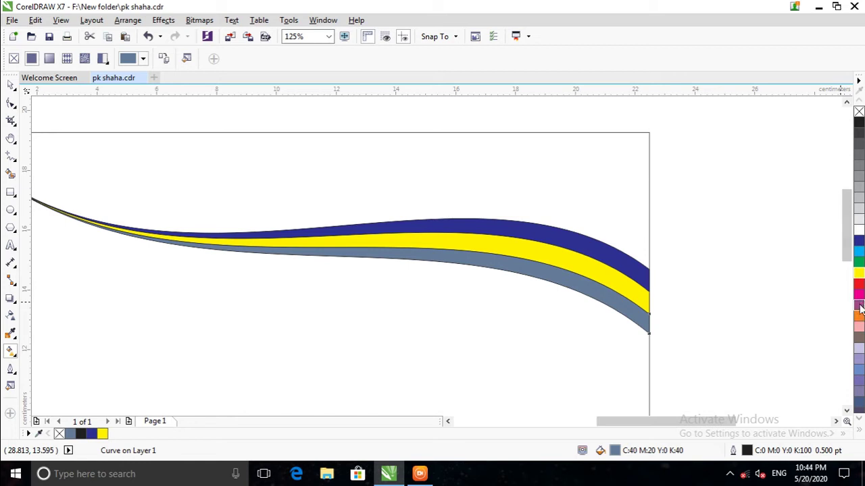
pyautogui.click(859, 287)
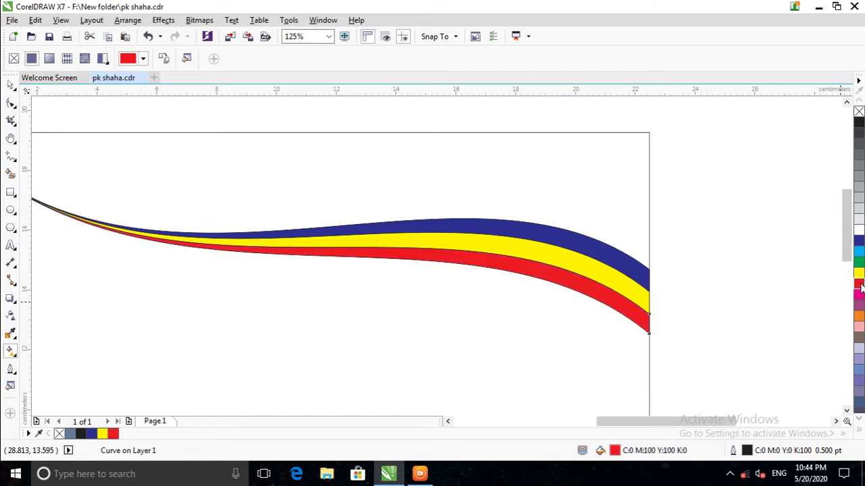
# Change the middle band to white and the lower band to pink.
pyautogui.click(578, 269)
pyautogui.click(859, 233)
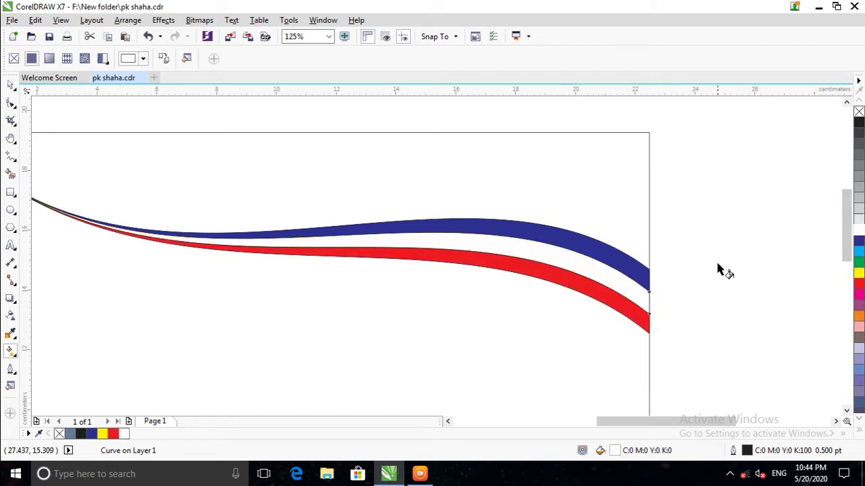
pyautogui.click(574, 284)
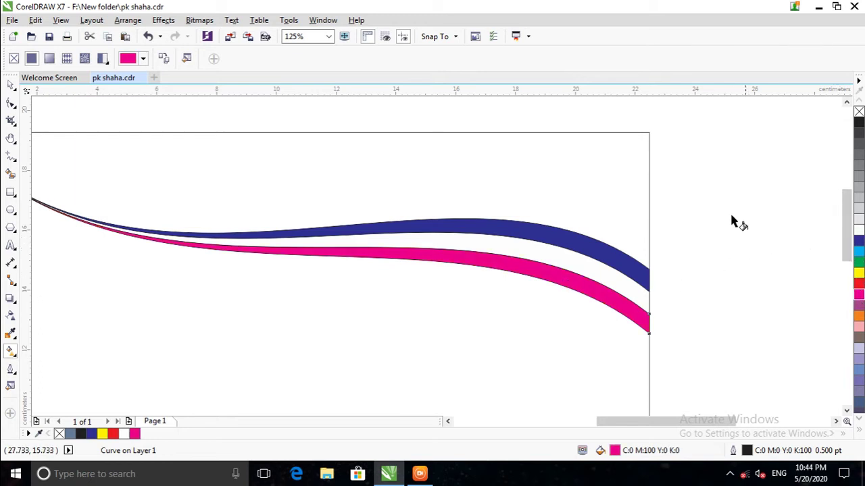
pyautogui.scroll(-1, 560, 238)
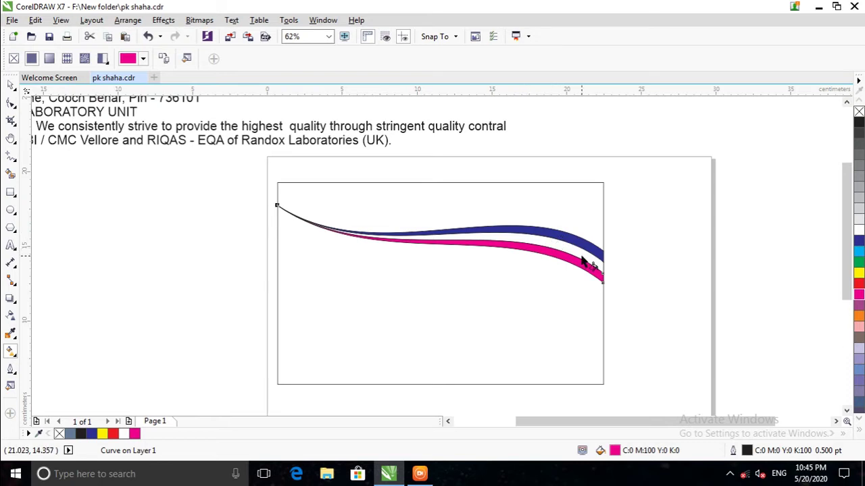
pyautogui.scroll(1, 582, 263)
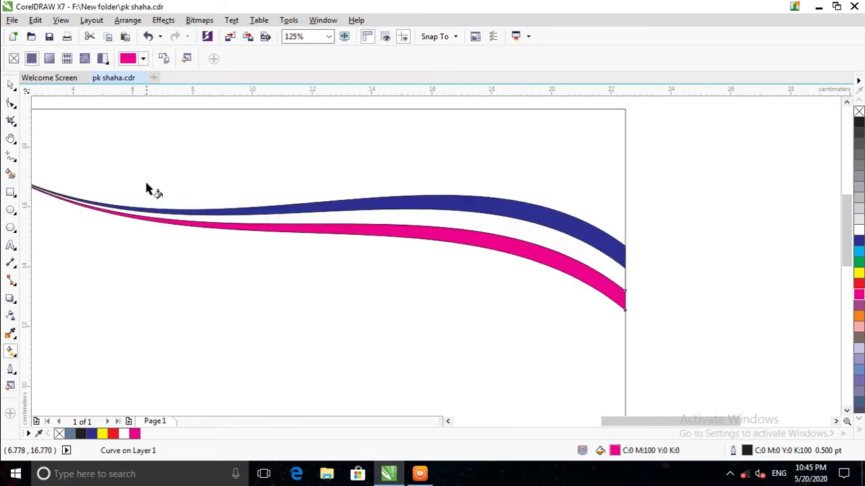
pyautogui.scroll(-1, 54, 155)
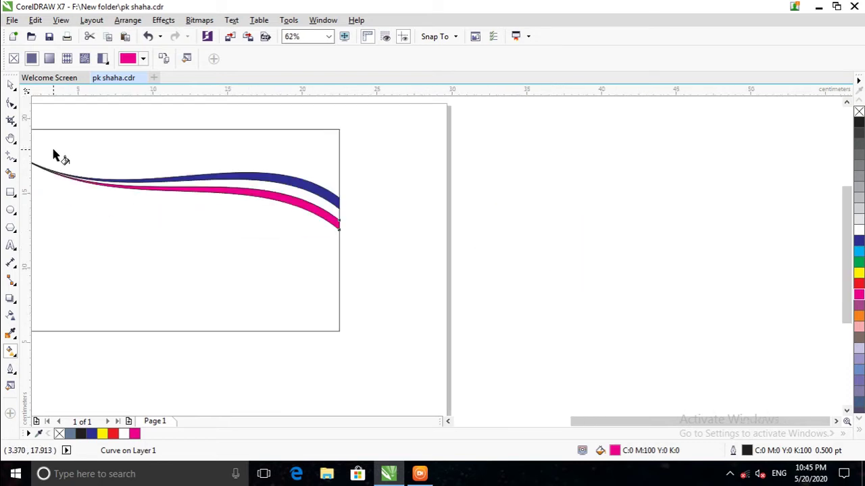
pyautogui.click(10, 140)
pyautogui.moveTo(143, 212); pyautogui.dragTo(331, 239)
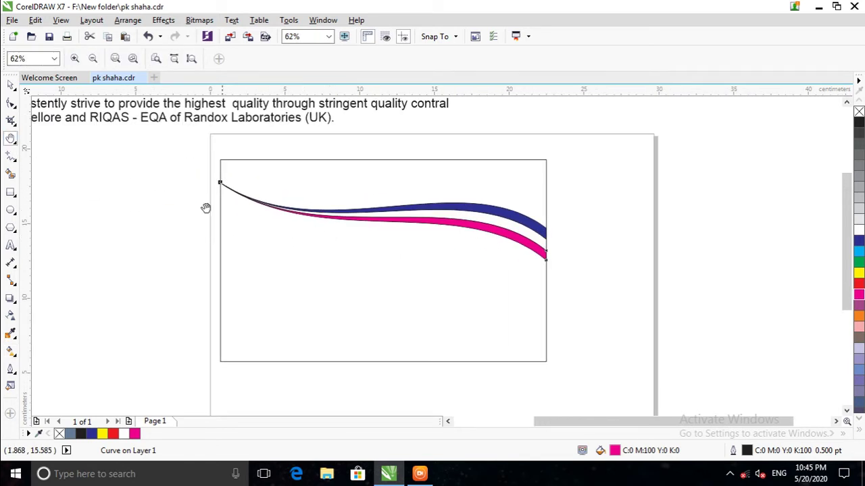
pyautogui.click(11, 84)
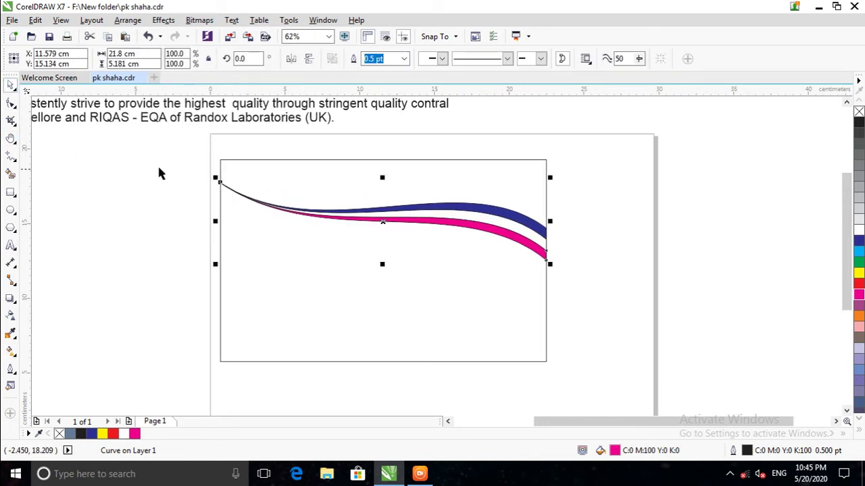
# Select all three wave bands and set them to No Outline.
pyautogui.moveTo(162, 158); pyautogui.dragTo(595, 299)
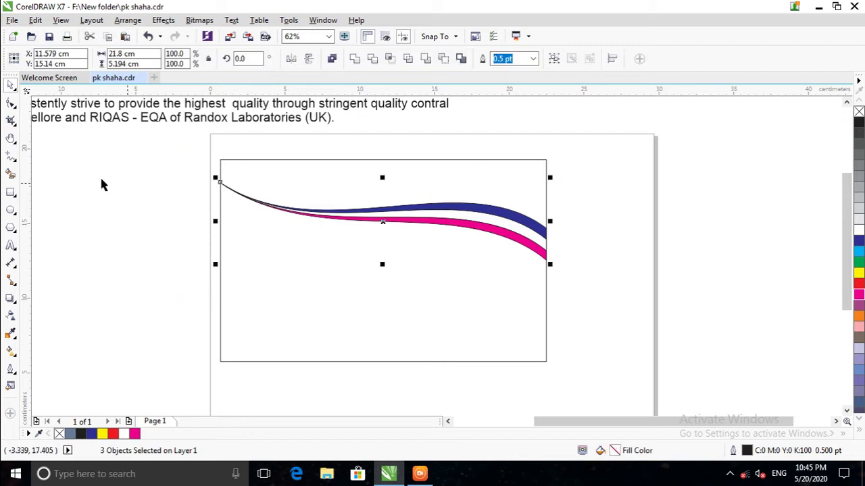
pyautogui.click(11, 369)
pyautogui.click(68, 295)
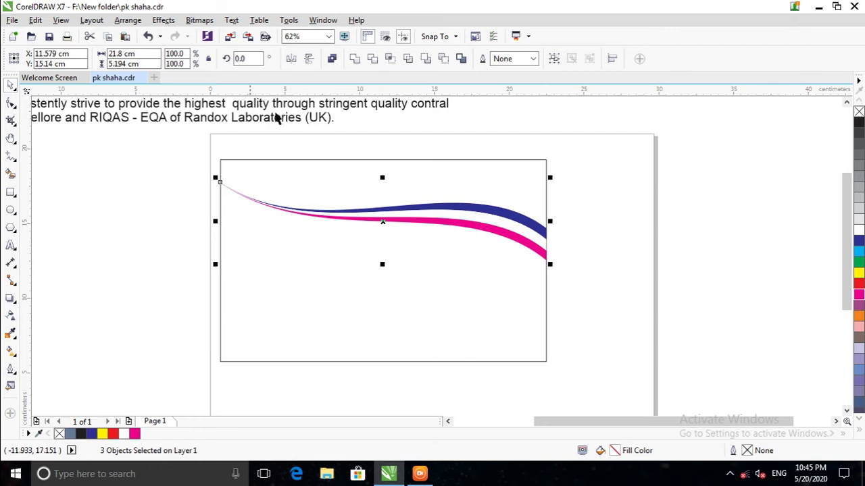
pyautogui.click(606, 196)
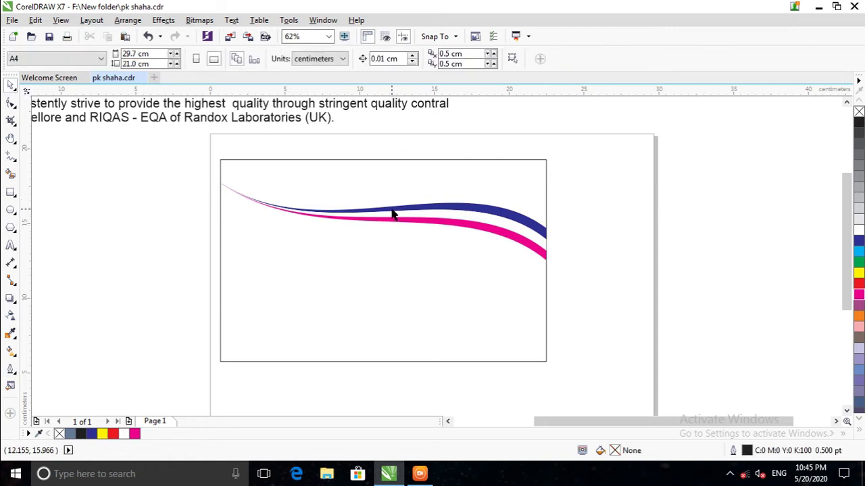
pyautogui.scroll(2, 392, 215)
pyautogui.scroll(-2, 391, 215)
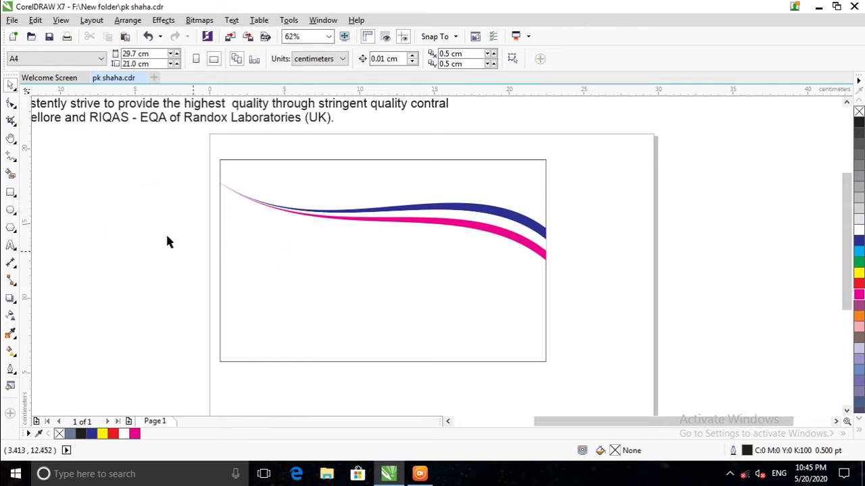
# Select the background rectangle and try purple-blue, pink and dusty rose fills.
pyautogui.click(11, 175)
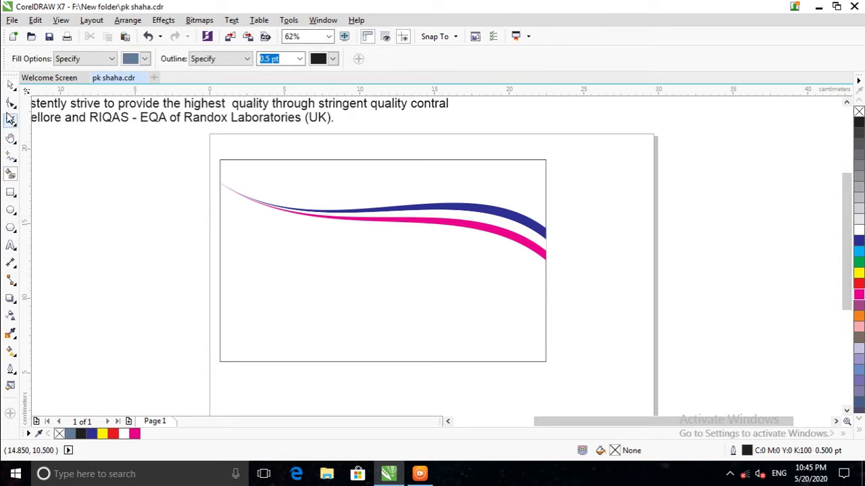
pyautogui.click(10, 84)
pyautogui.click(338, 159)
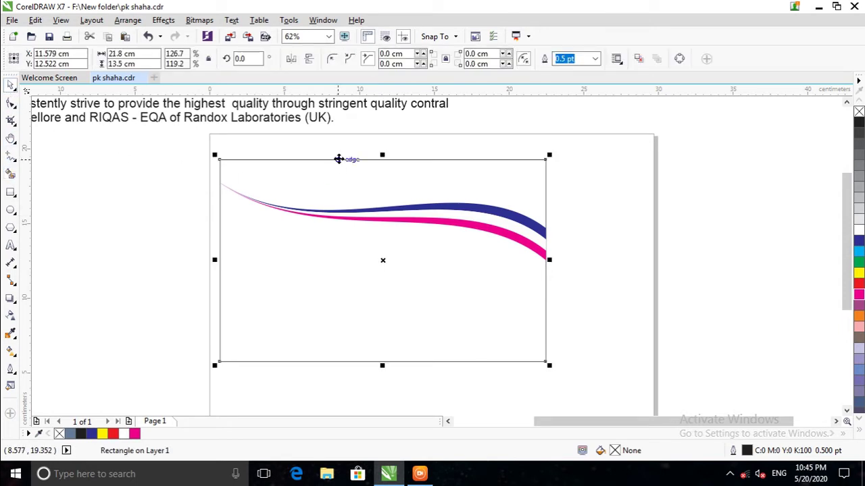
pyautogui.click(859, 382)
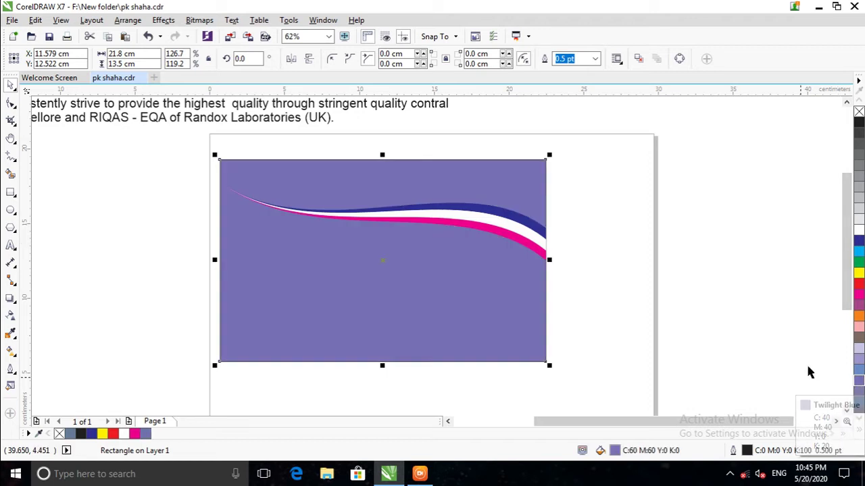
pyautogui.click(859, 429)
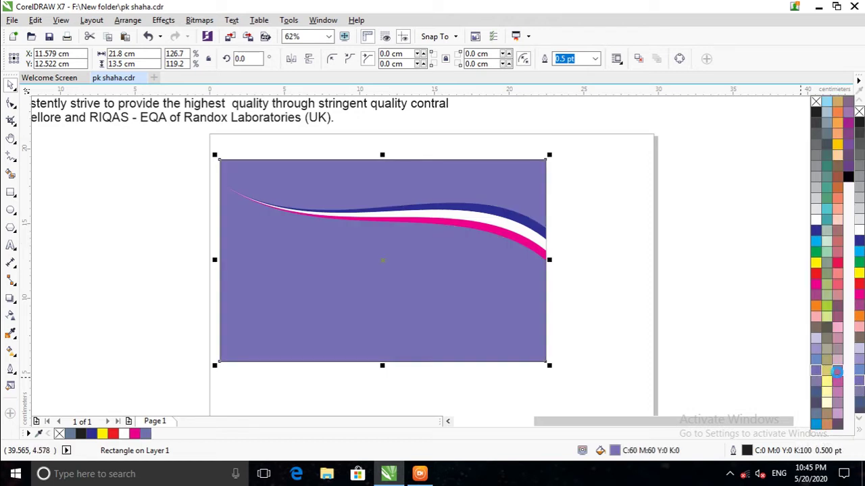
pyautogui.click(837, 330)
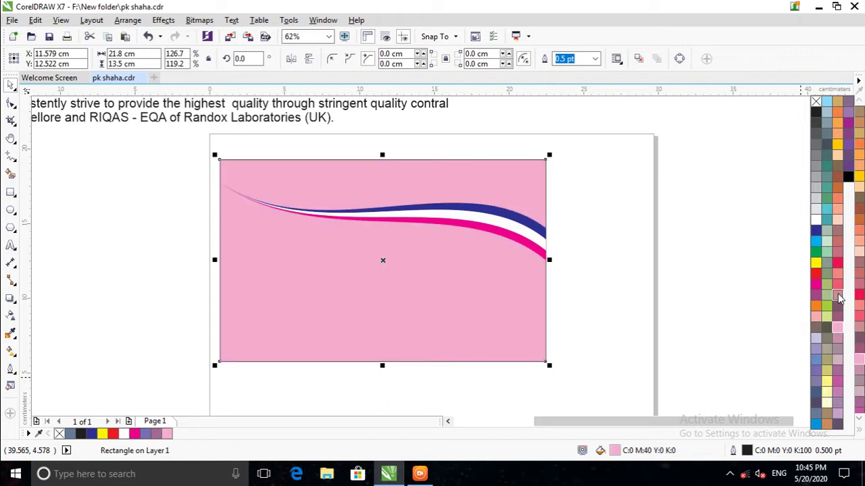
pyautogui.click(837, 316)
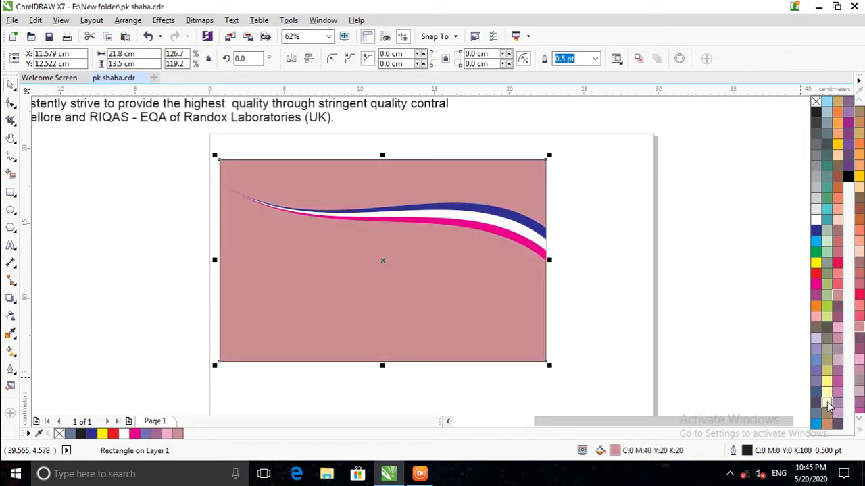
# Try yellow, brown, purple and navy fills, settling on pale cream C0 M0 Y20 K0.
pyautogui.click(827, 401)
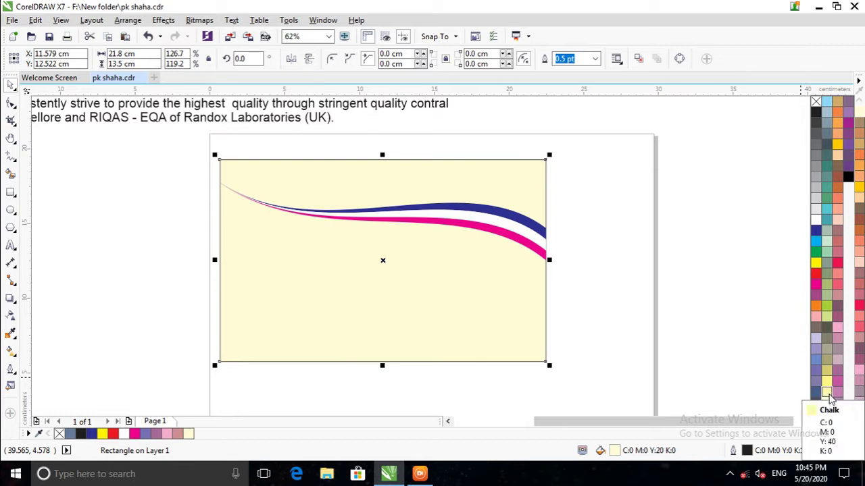
pyautogui.click(828, 393)
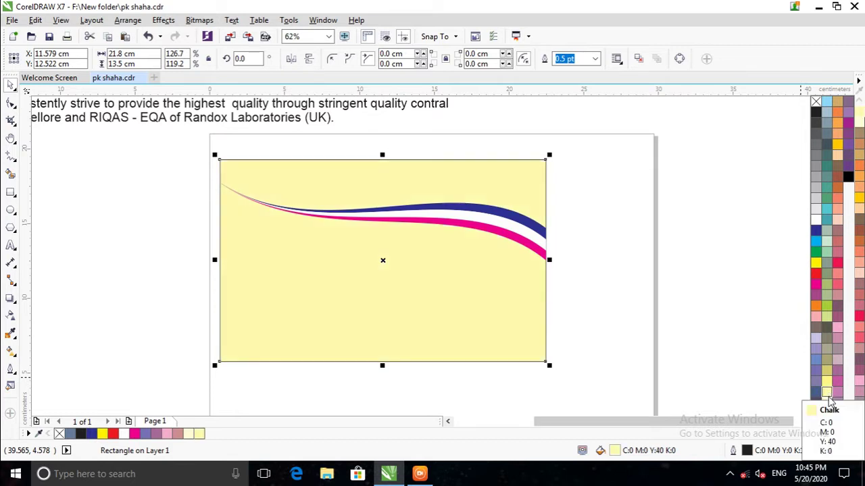
pyautogui.click(826, 413)
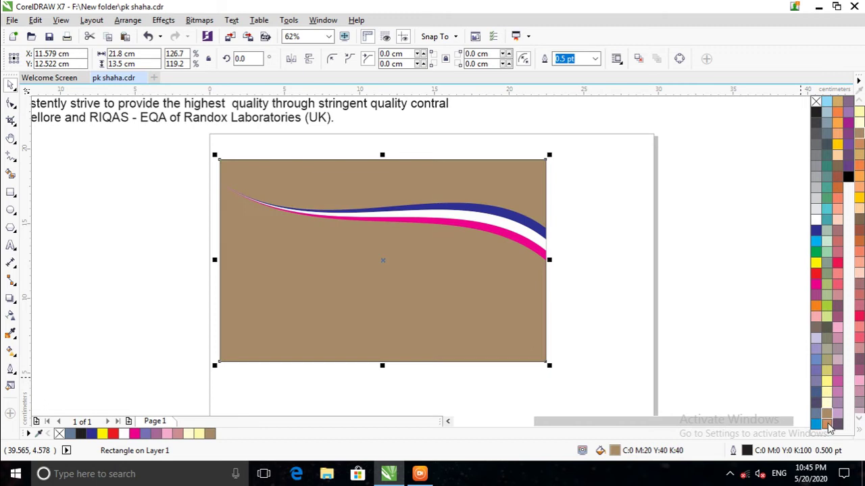
pyautogui.click(835, 424)
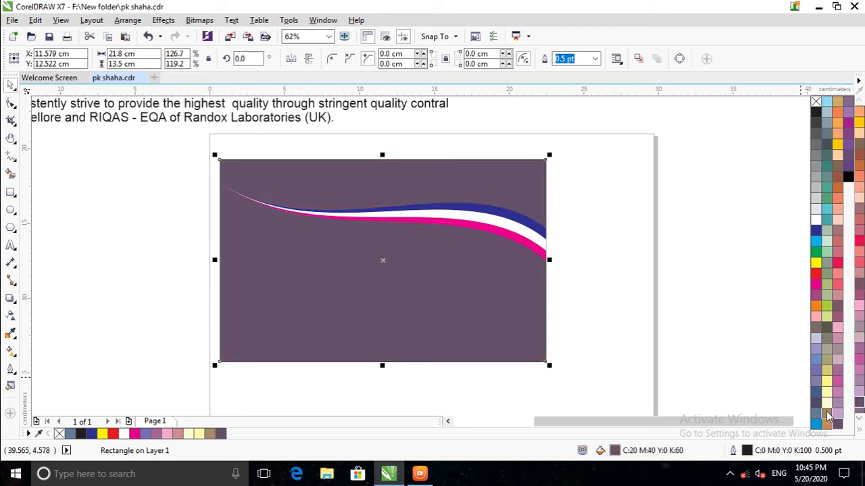
pyautogui.click(827, 411)
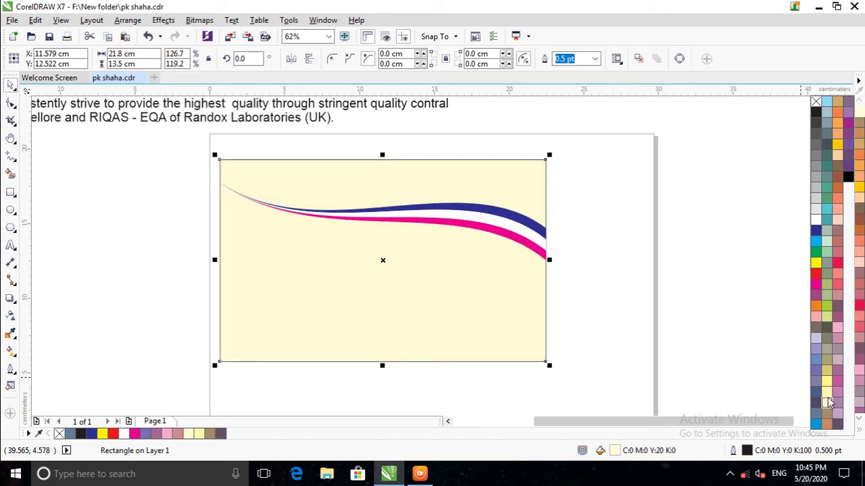
pyautogui.click(820, 396)
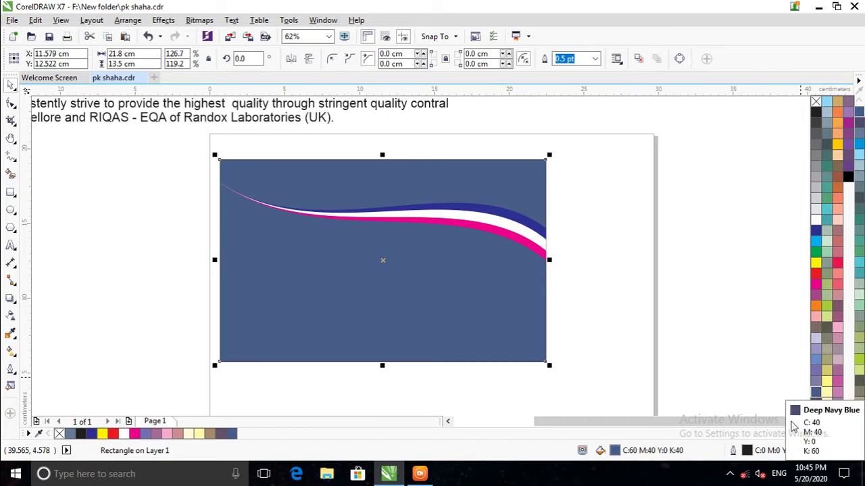
pyautogui.click(828, 403)
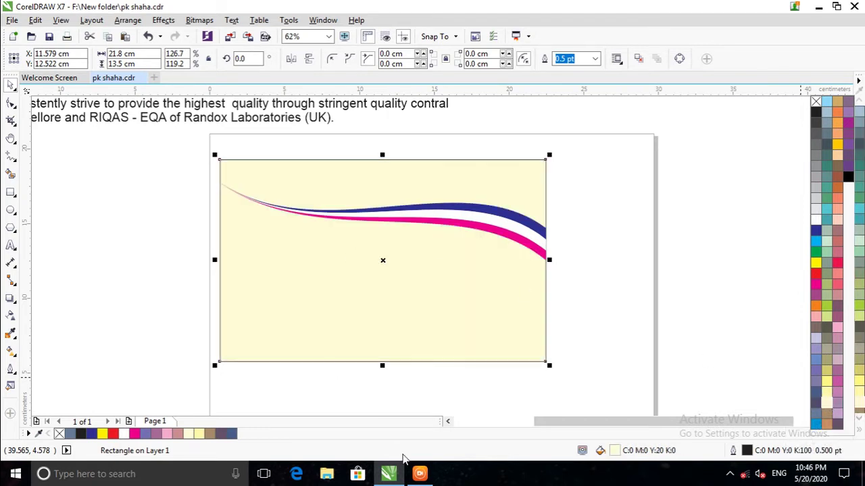
pyautogui.click(619, 455)
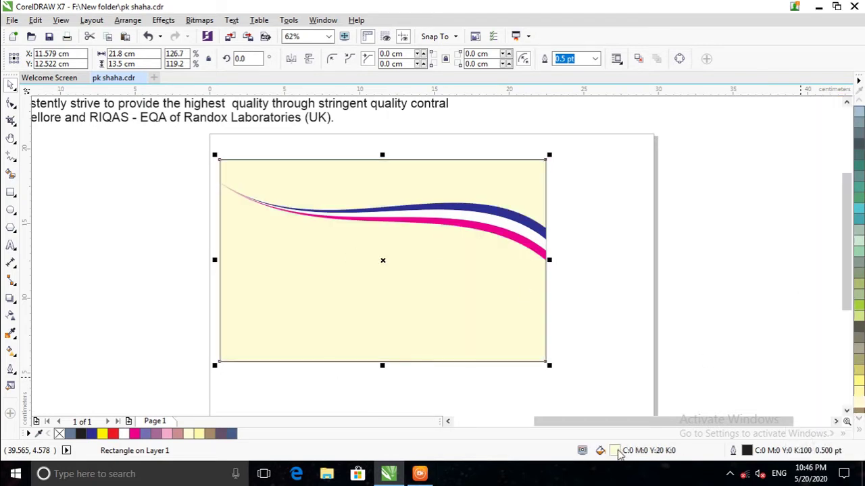
# Adjust the rectangle's fill colour to a soft yellow, C3 M1 Y37 K0.
pyautogui.doubleClick(614, 451)
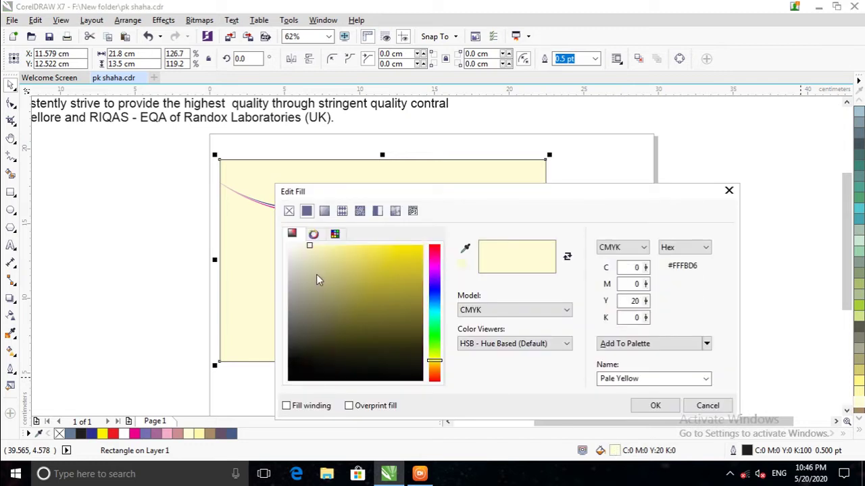
pyautogui.click(303, 253)
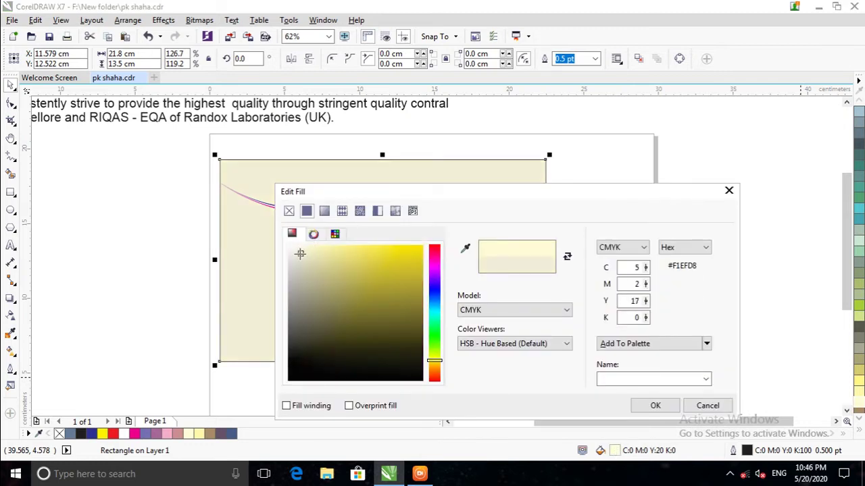
pyautogui.moveTo(297, 255); pyautogui.dragTo(327, 253)
pyautogui.click(654, 405)
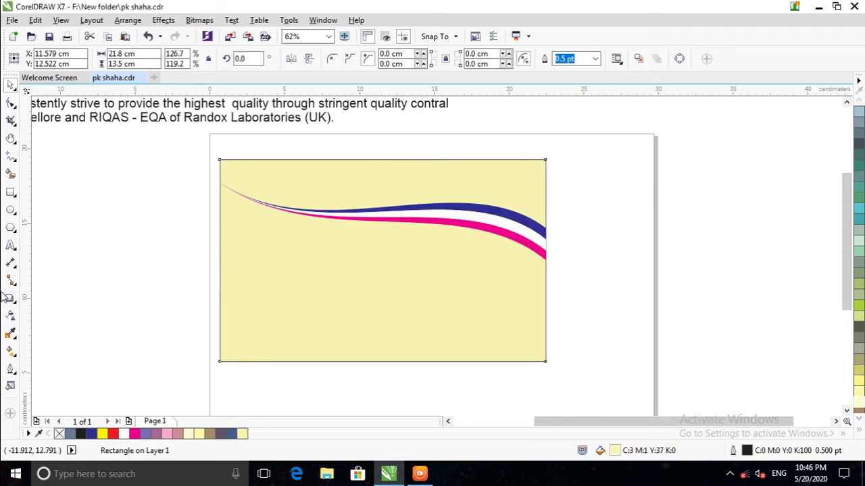
# Apply a vertical linear fountain fill running from yellow at top to white below.
pyautogui.click(10, 351)
pyautogui.moveTo(297, 189); pyautogui.dragTo(420, 335)
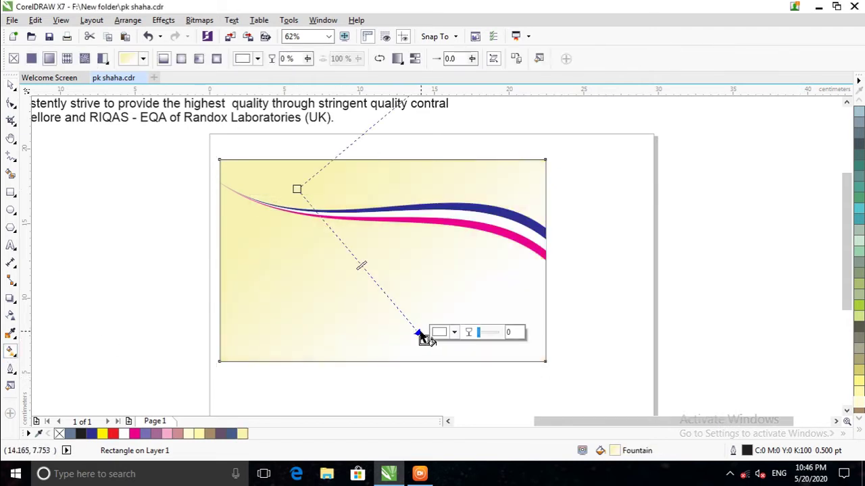
pyautogui.moveTo(297, 189)
pyautogui.mouseDown()
pyautogui.moveTo(322, 251)
pyautogui.moveTo(247, 238)
pyautogui.mouseUp()
pyautogui.click(247, 238)
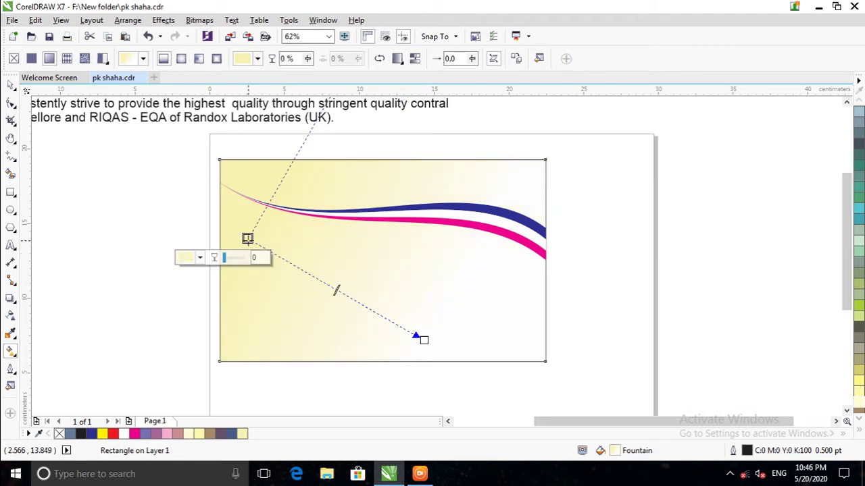
pyautogui.moveTo(248, 238)
pyautogui.mouseDown()
pyautogui.moveTo(158, 197)
pyautogui.moveTo(247, 268)
pyautogui.mouseUp()
pyautogui.moveTo(424, 339); pyautogui.dragTo(400, 159)
pyautogui.moveTo(247, 268); pyautogui.dragTo(395, 328)
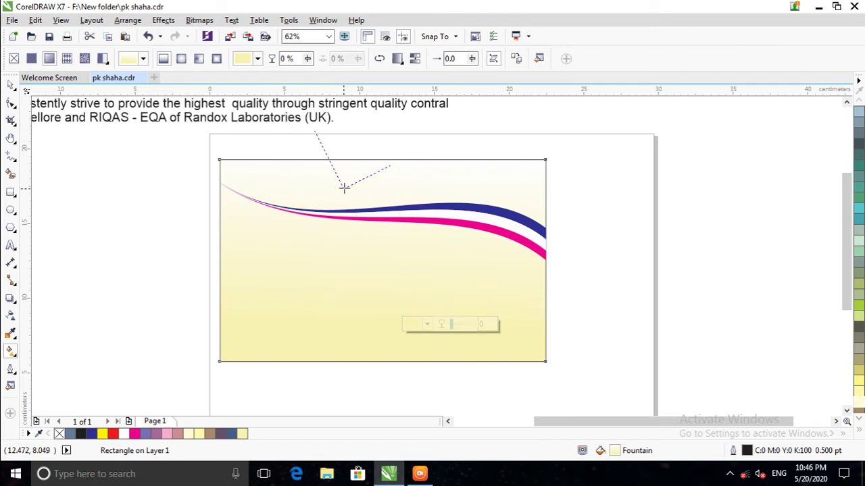
pyautogui.moveTo(344, 187); pyautogui.dragTo(399, 160)
pyautogui.moveTo(369, 300)
pyautogui.mouseDown()
pyautogui.moveTo(344, 308)
pyautogui.moveTo(348, 350)
pyautogui.mouseUp()
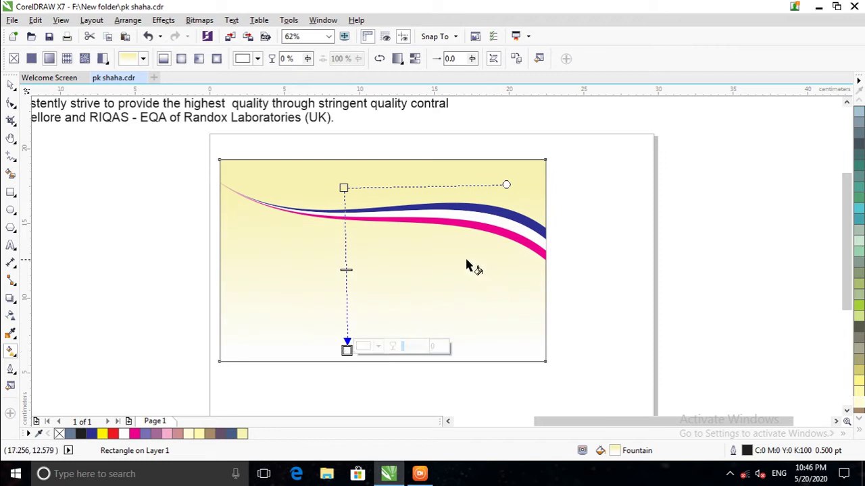
pyautogui.click(595, 267)
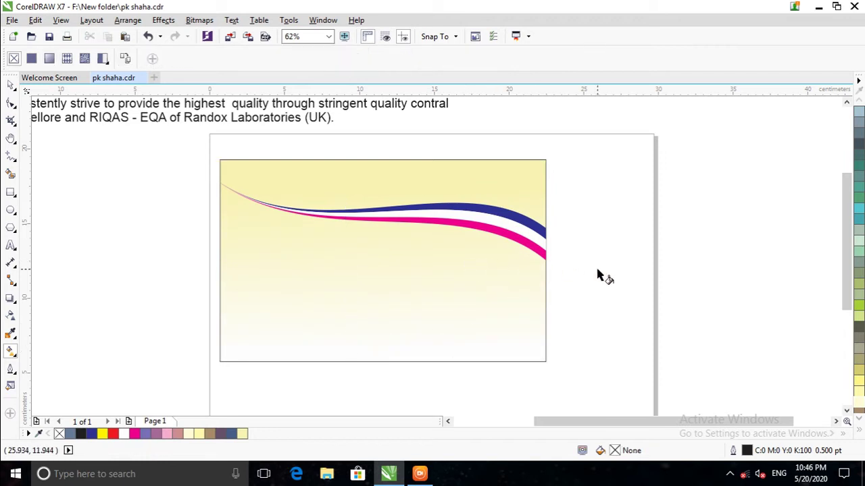
# Draw a thin 21.479 × 1.431 cm strip along the bottom of the background.
pyautogui.click(11, 86)
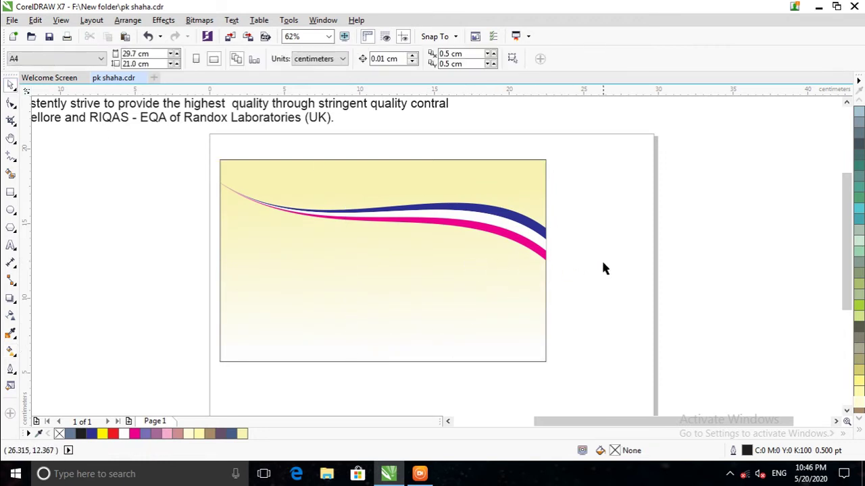
pyautogui.click(11, 212)
pyautogui.click(11, 194)
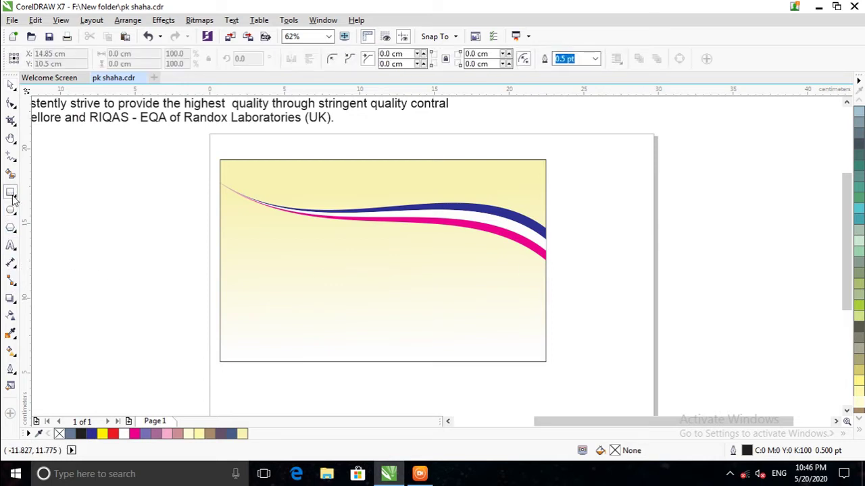
pyautogui.moveTo(226, 341); pyautogui.dragTo(545, 365)
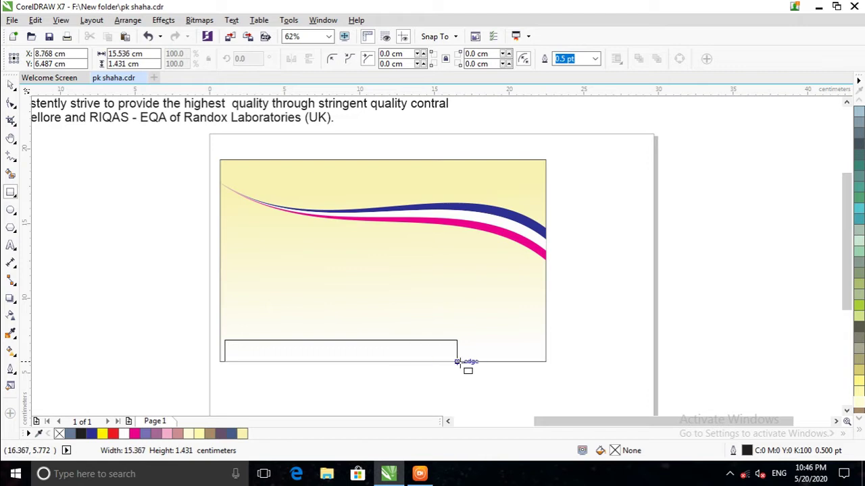
pyautogui.moveTo(546, 364); pyautogui.dragTo(545, 362)
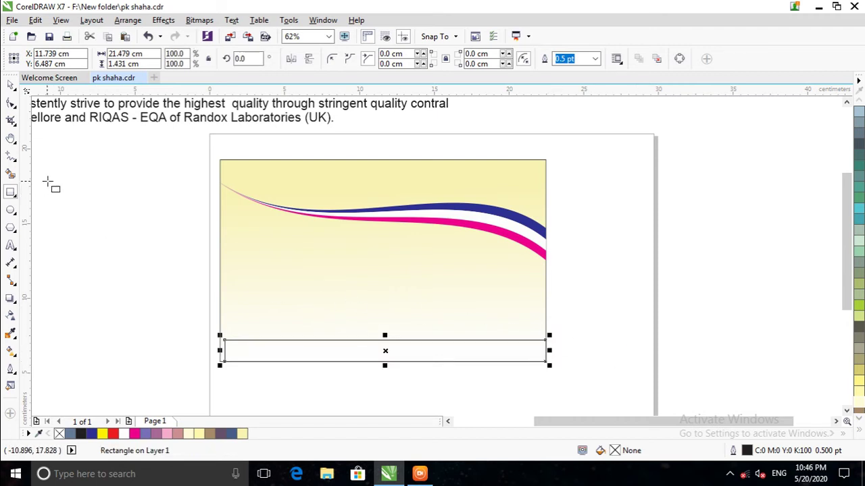
# Round the strip's corners, reducing the radius from 0.354 cm to 0.177 cm.
pyautogui.click(10, 102)
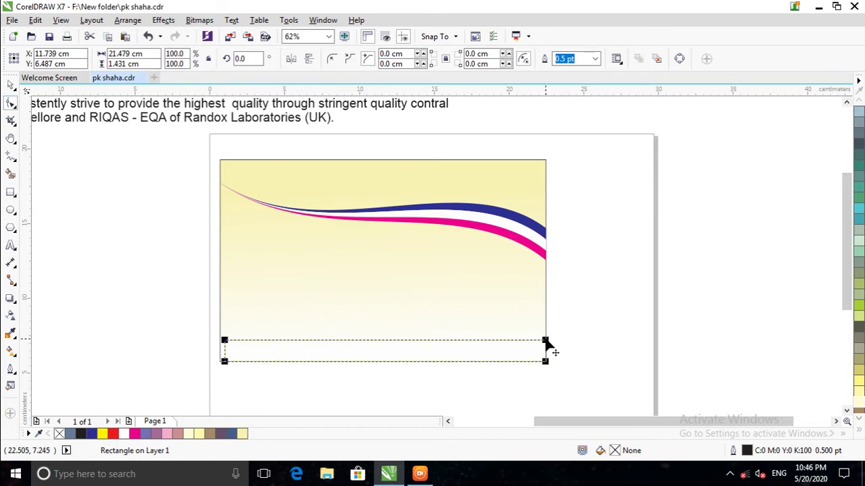
pyautogui.moveTo(546, 343); pyautogui.dragTo(545, 345)
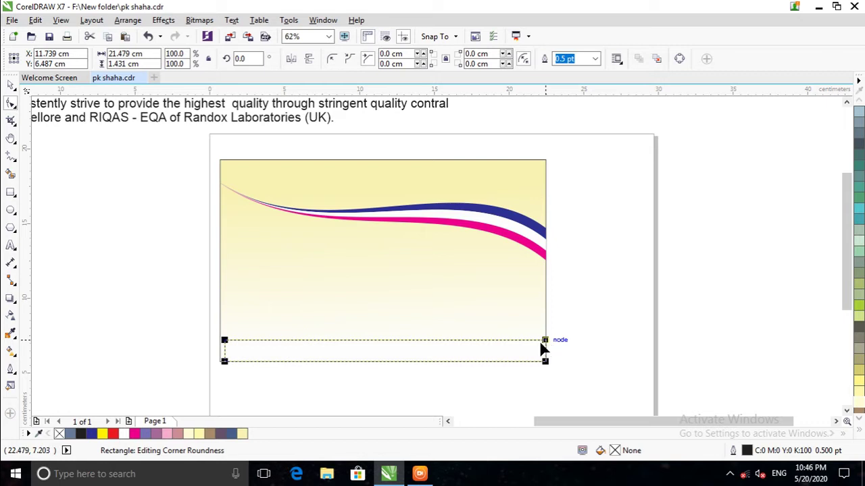
pyautogui.moveTo(541, 344); pyautogui.dragTo(543, 349)
pyautogui.scroll(2, 533, 363)
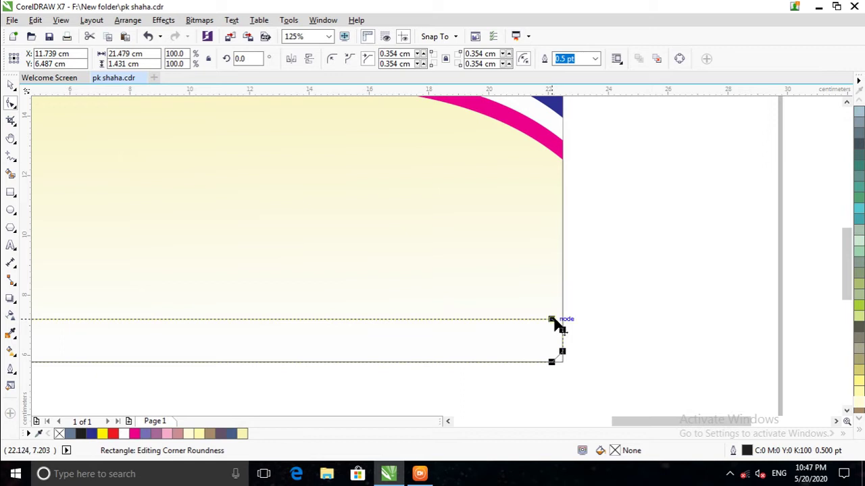
pyautogui.moveTo(553, 321); pyautogui.dragTo(558, 323)
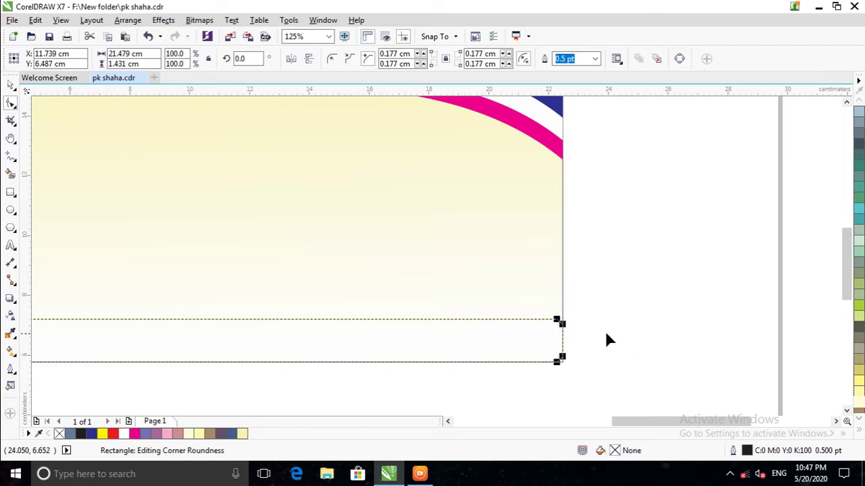
pyautogui.click(11, 85)
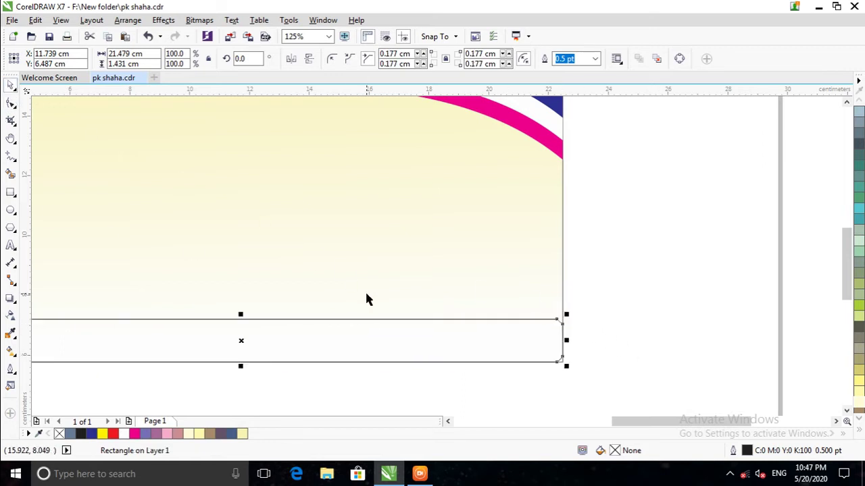
pyautogui.scroll(-2, 365, 290)
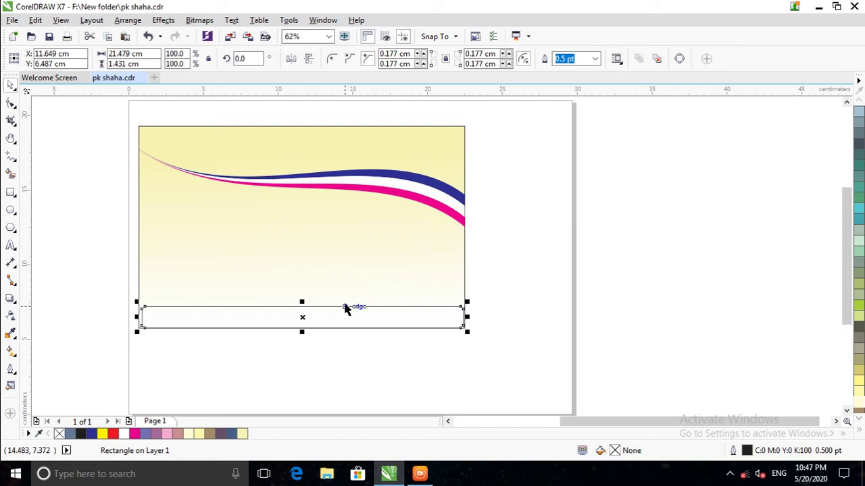
# Nudge the bottom footer strip up slightly and fill it with light yellow.
pyautogui.moveTo(345, 308); pyautogui.dragTo(345, 307)
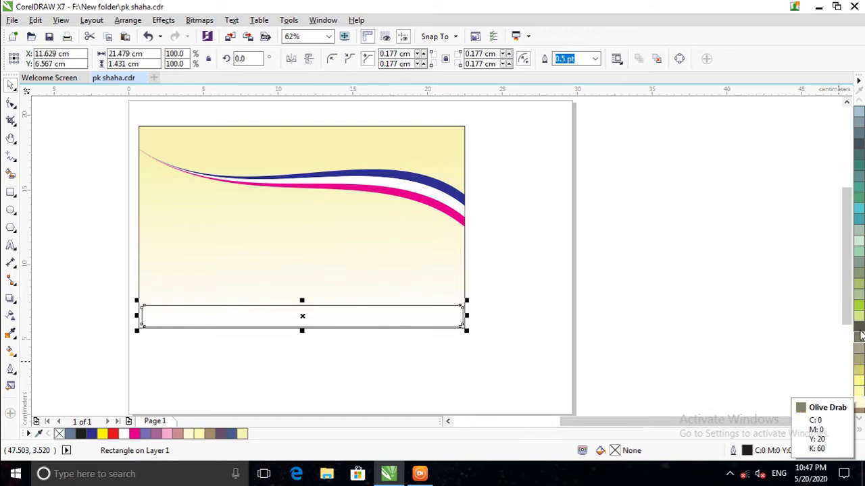
pyautogui.click(859, 206)
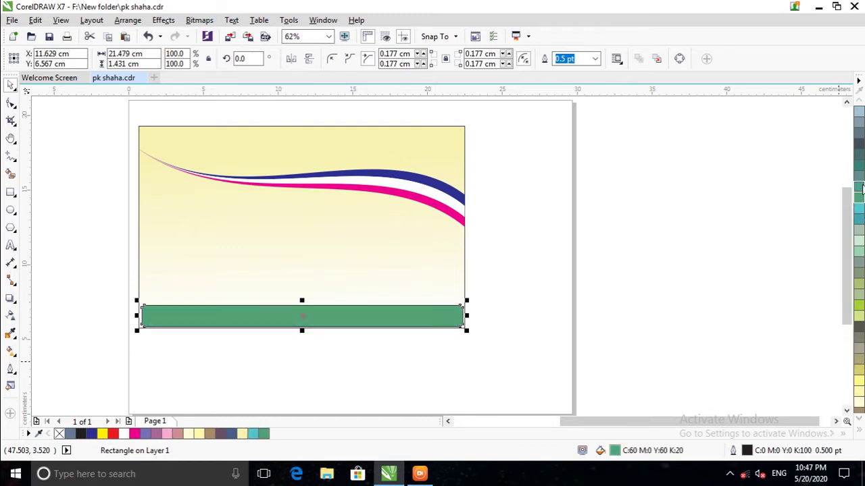
pyautogui.click(861, 161)
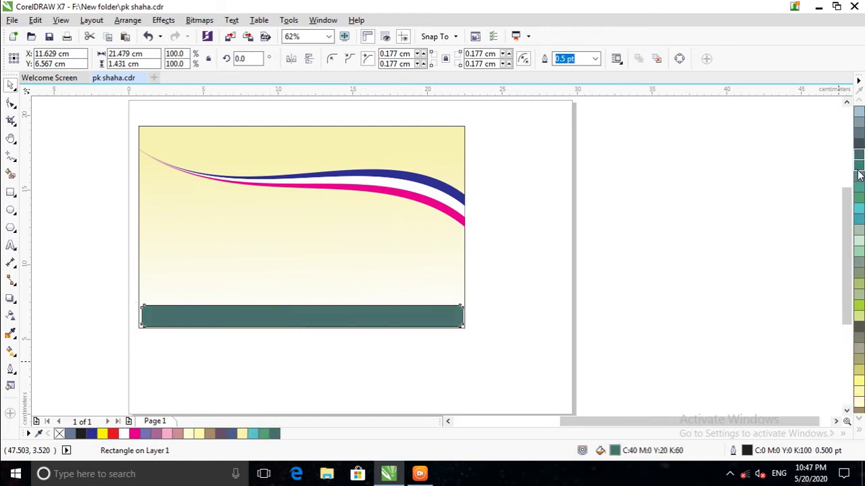
pyautogui.click(858, 170)
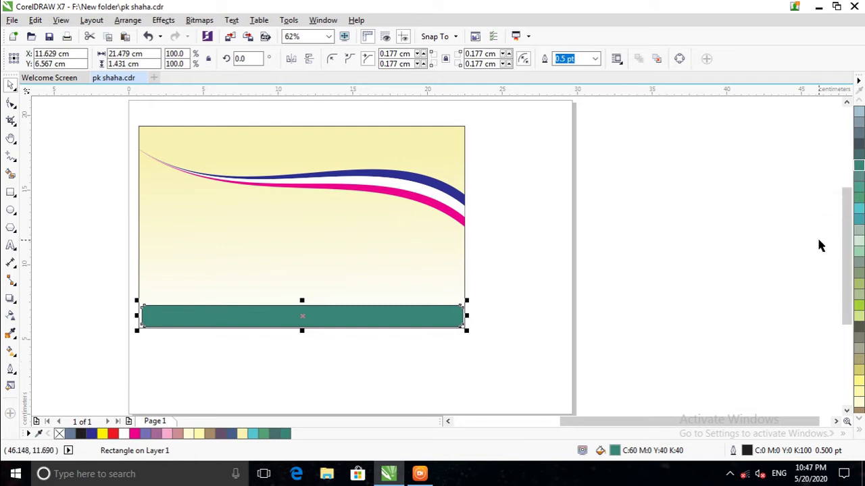
pyautogui.click(859, 198)
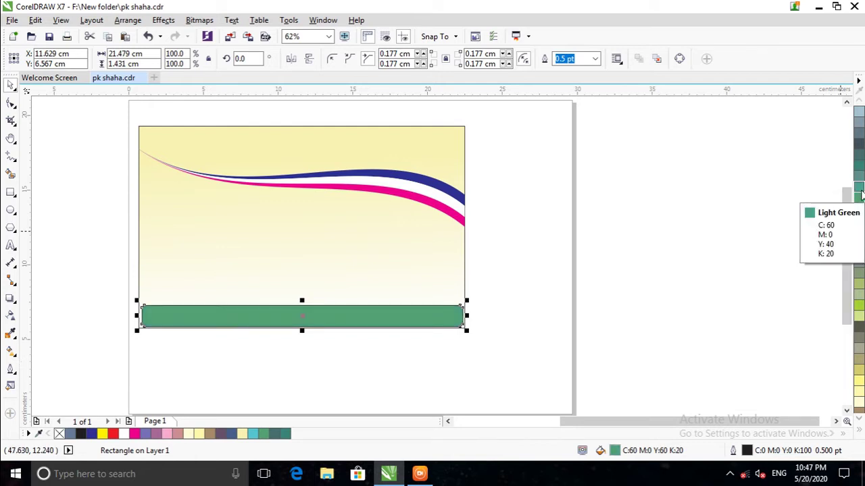
pyautogui.click(858, 381)
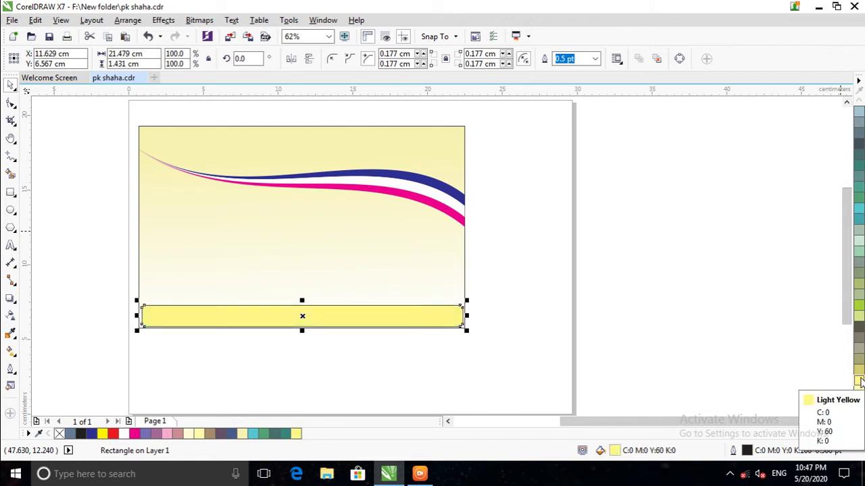
# Remove the footer strip's outline and deselect it.
pyautogui.click(8, 372)
pyautogui.click(10, 369)
pyautogui.click(64, 298)
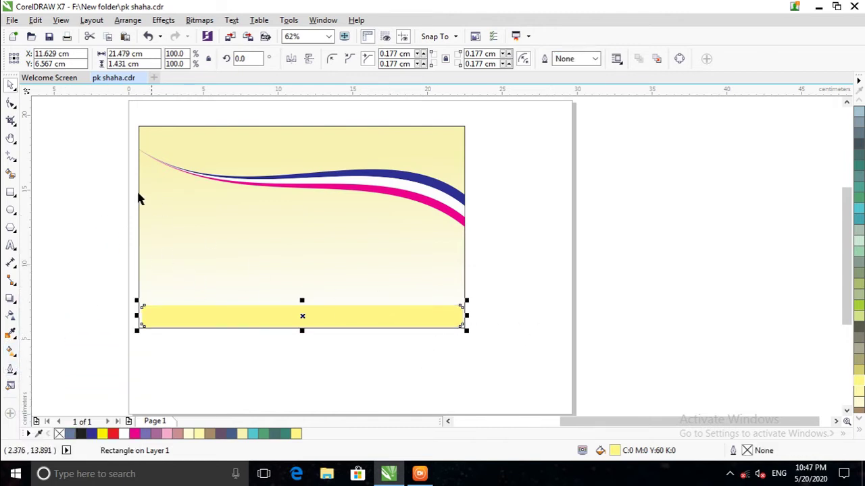
pyautogui.click(73, 231)
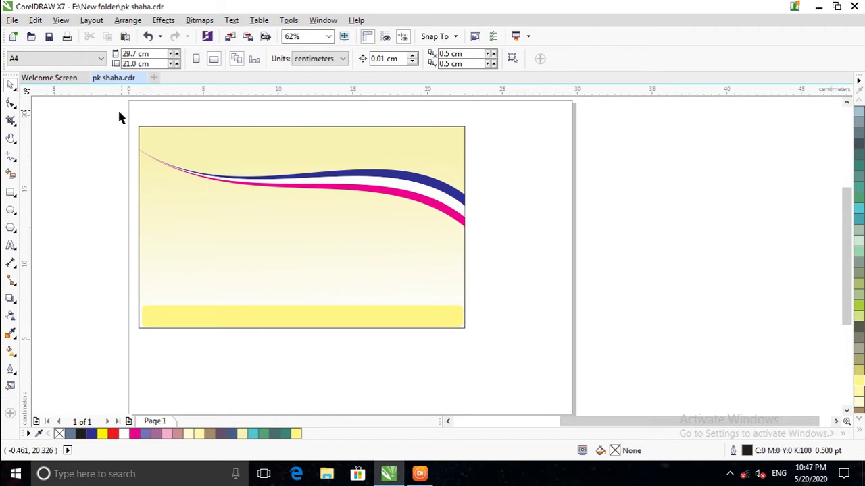
pyautogui.click(11, 139)
# Set the hospital title to Bauhaus 93 at 36 pt and scale it to fit the card.
pyautogui.moveTo(218, 185)
pyautogui.mouseDown()
pyautogui.moveTo(288, 278)
pyautogui.moveTo(302, 282)
pyautogui.mouseUp()
pyautogui.scroll(-1, 345, 292)
pyautogui.click(11, 85)
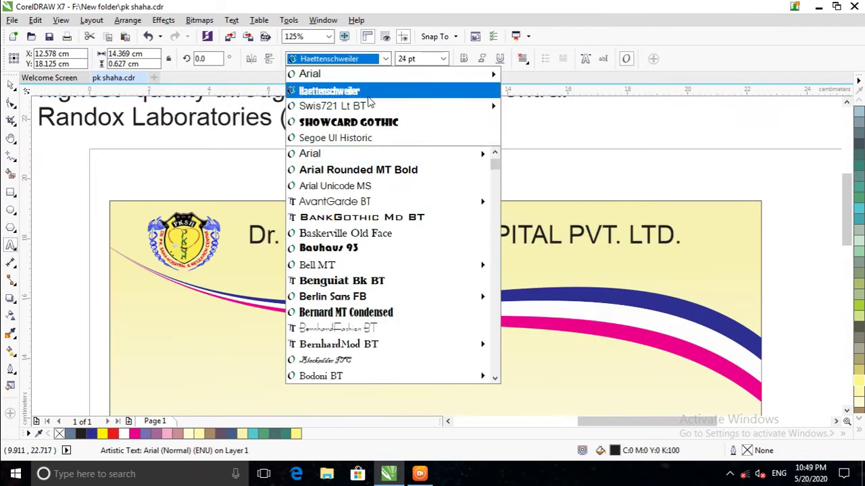
pyautogui.click(351, 248)
pyautogui.click(383, 58)
pyautogui.press('Escape')
pyautogui.click(443, 59)
pyautogui.click(403, 190)
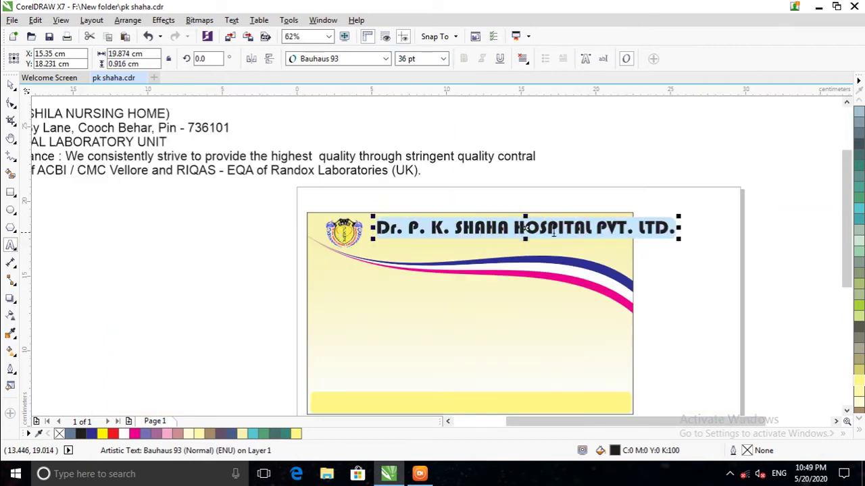
pyautogui.moveTo(666, 237); pyautogui.dragTo(617, 219)
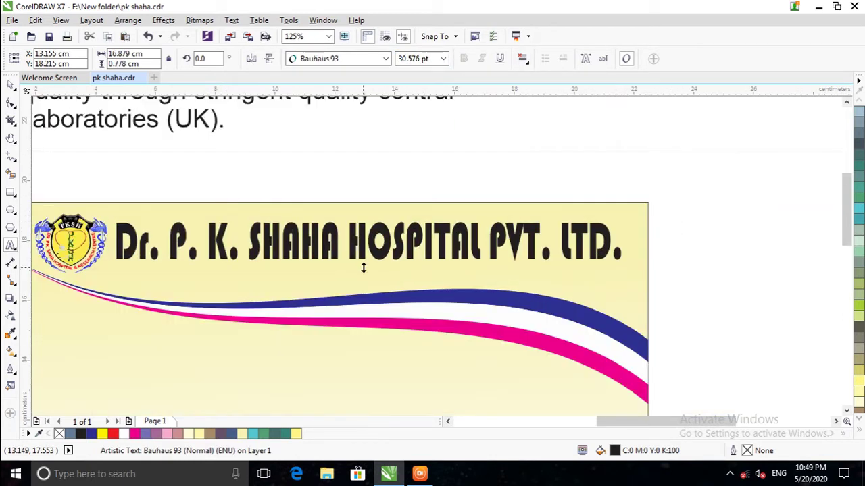
# Change the whole hospital title text to Britannic Bold.
pyautogui.doubleClick(374, 235)
pyautogui.hotkey('ctrl', 'a')
pyautogui.click(385, 59)
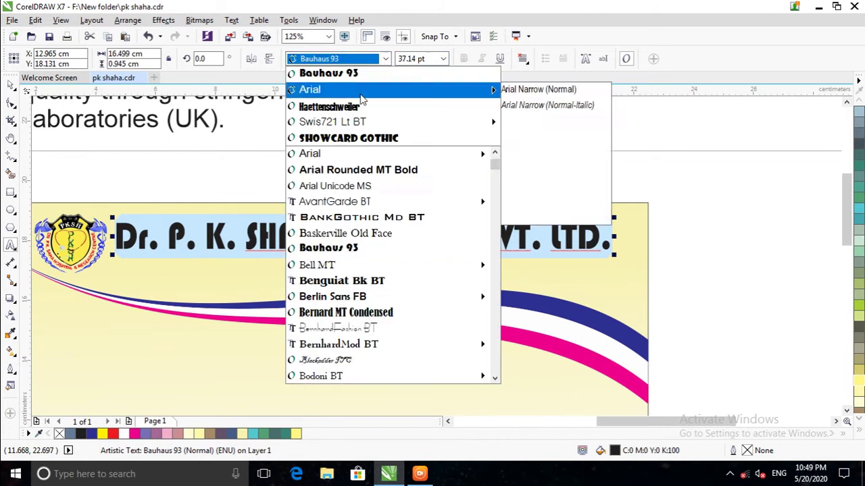
pyautogui.click(324, 281)
pyautogui.click(385, 59)
pyautogui.scroll(-5, 369, 198)
pyautogui.scroll(-5, 358, 223)
pyautogui.scroll(-5, 347, 247)
pyautogui.scroll(-5, 333, 275)
pyautogui.scroll(-5, 332, 276)
pyautogui.scroll(-3, 333, 283)
pyautogui.scroll(-3, 334, 286)
pyautogui.scroll(-5, 337, 291)
pyautogui.scroll(3, 334, 287)
pyautogui.scroll(10, 327, 284)
pyautogui.scroll(2, 321, 278)
pyautogui.scroll(2, 310, 274)
pyautogui.scroll(4, 310, 274)
pyautogui.scroll(5, 310, 274)
pyautogui.scroll(5, 310, 270)
pyautogui.click(313, 247)
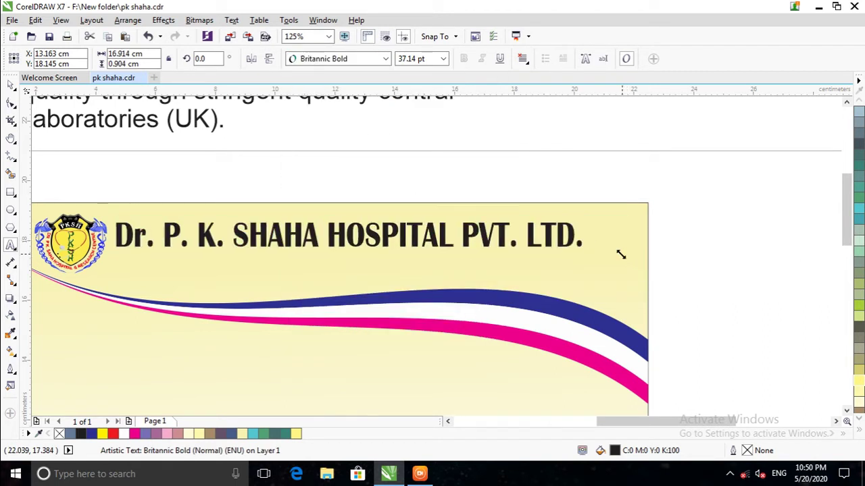
# Move the hospital title further down the card.
pyautogui.scroll(-2, 339, 250)
pyautogui.click(10, 84)
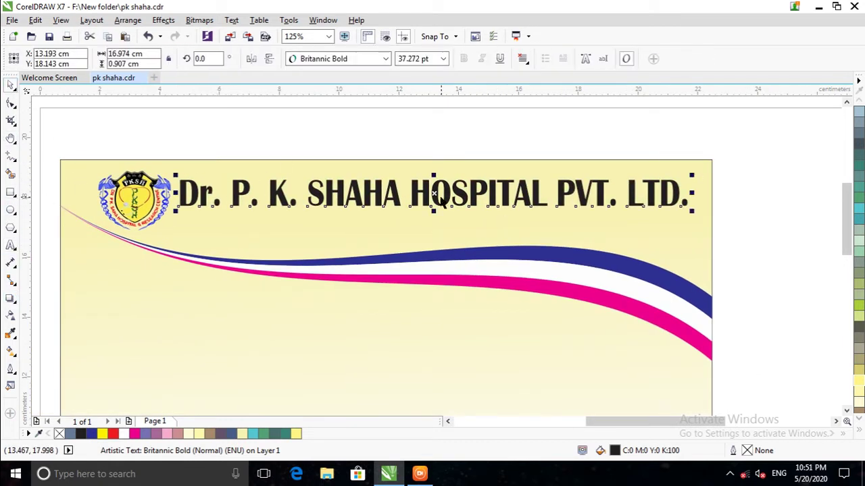
pyautogui.moveTo(485, 203); pyautogui.dragTo(445, 336)
# Draw a long thin green strip with no outline across the card top.
pyautogui.click(11, 192)
pyautogui.moveTo(179, 187)
pyautogui.mouseDown()
pyautogui.moveTo(703, 206)
pyautogui.moveTo(708, 198)
pyautogui.mouseUp()
pyautogui.scroll(1, 401, 187)
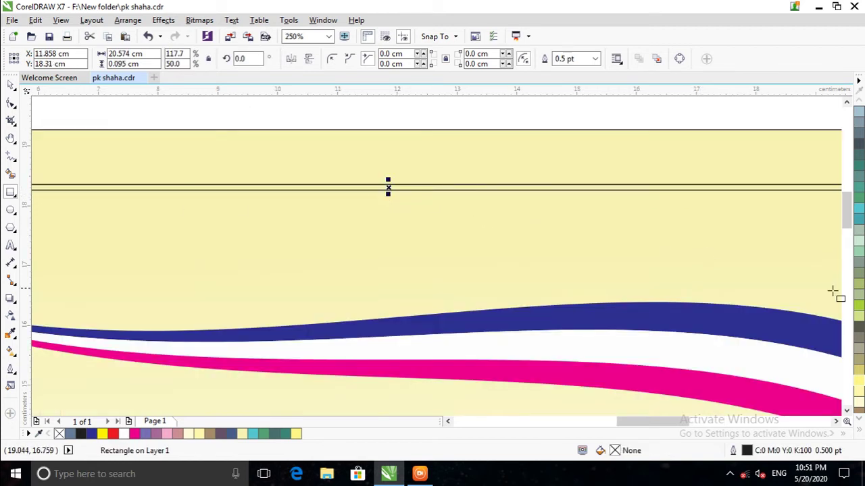
pyautogui.click(858, 305)
pyautogui.click(11, 369)
pyautogui.click(67, 296)
pyautogui.scroll(-1, 305, 243)
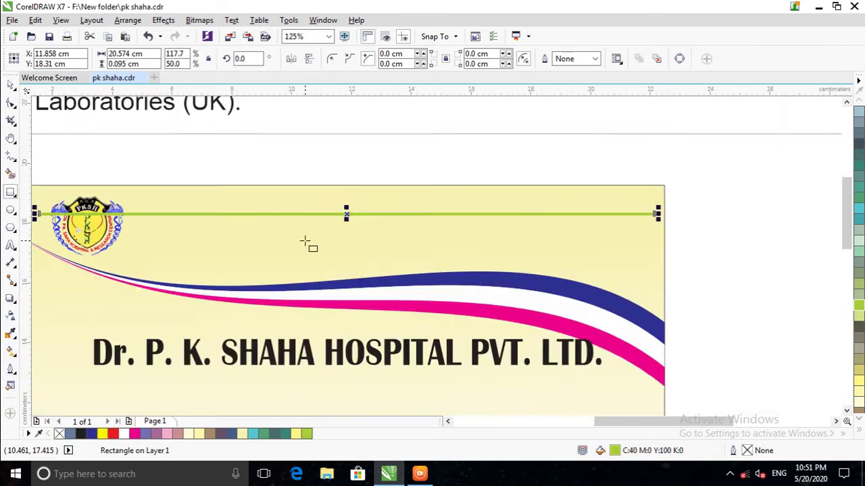
pyautogui.press('space')
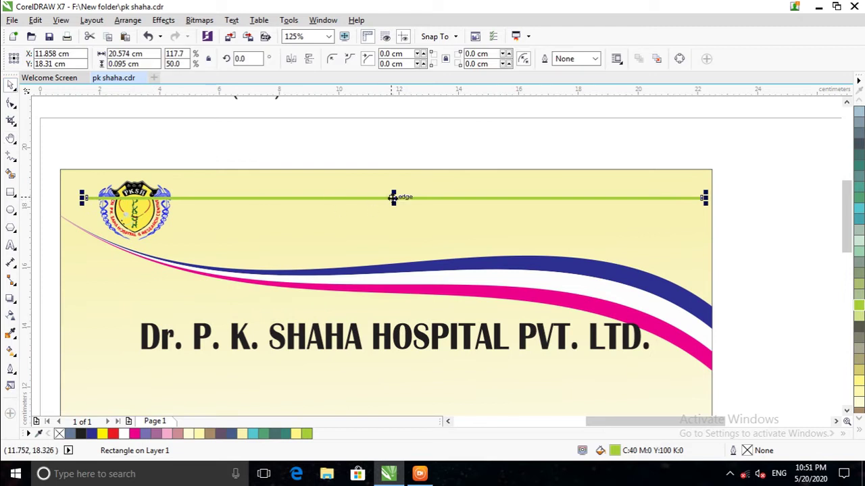
pyautogui.moveTo(393, 197); pyautogui.dragTo(399, 206)
# Copy the green line twice below itself and group the three green lines.
pyautogui.click(440, 224)
pyautogui.click(166, 206)
pyautogui.scroll(1, 167, 206)
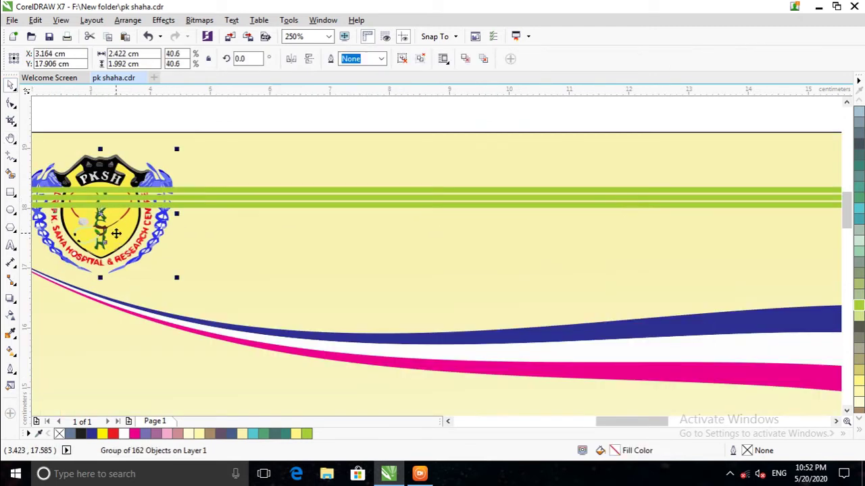
pyautogui.scroll(-1, 116, 233)
pyautogui.click(193, 334)
pyautogui.click(164, 266)
pyautogui.scroll(-1, 110, 301)
pyautogui.click(280, 273)
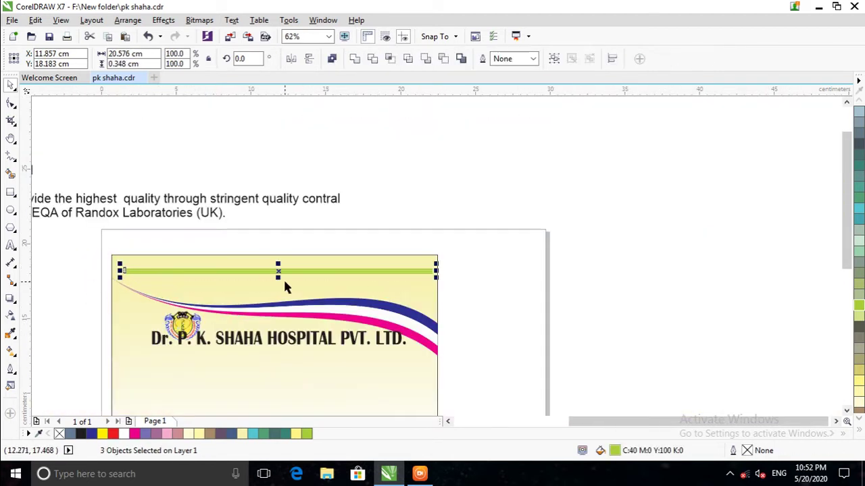
pyautogui.hotkey('ctrl', 'g')
# Add a vertical guide at the card's centre and select the green line group.
pyautogui.click(116, 301)
pyautogui.moveTo(27, 309); pyautogui.dragTo(280, 346)
pyautogui.scroll(2, 280, 353)
pyautogui.click(301, 353)
pyautogui.scroll(3, 301, 353)
pyautogui.scroll(1, 417, 253)
pyautogui.scroll(-7, 423, 263)
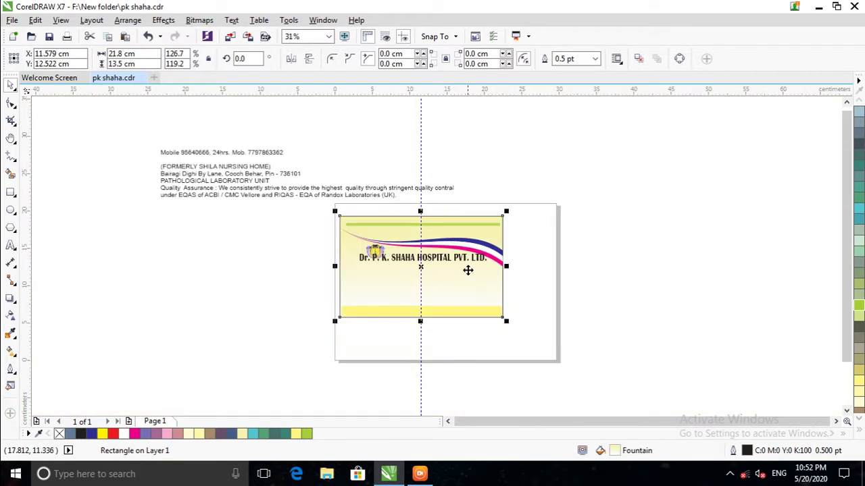
pyautogui.scroll(2, 348, 198)
pyautogui.click(346, 201)
pyautogui.scroll(-1, 344, 202)
pyautogui.scroll(2, 365, 235)
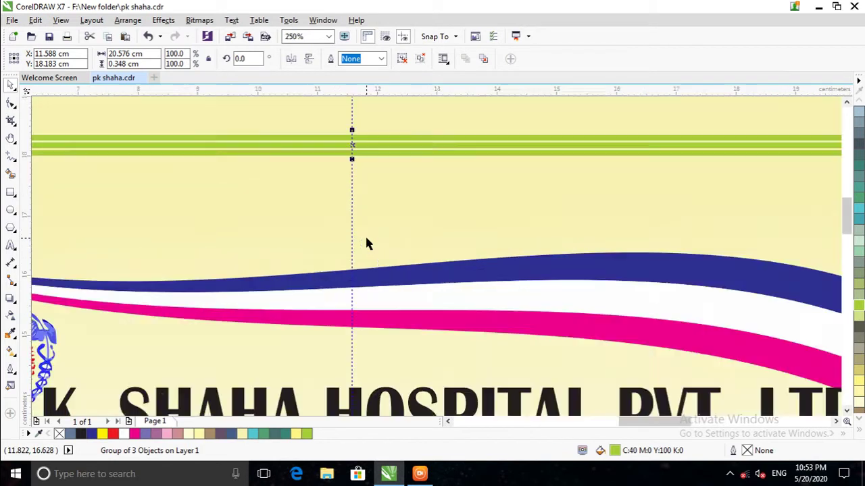
pyautogui.scroll(-1, 365, 234)
# Make two copies of the line group below, recoloured darker green and dark grey.
pyautogui.moveTo(359, 194); pyautogui.dragTo(364, 217)
pyautogui.click(402, 229)
pyautogui.click(859, 329)
pyautogui.click(402, 229)
pyautogui.click(859, 328)
pyautogui.scroll(-1, 426, 209)
pyautogui.scroll(1, 284, 229)
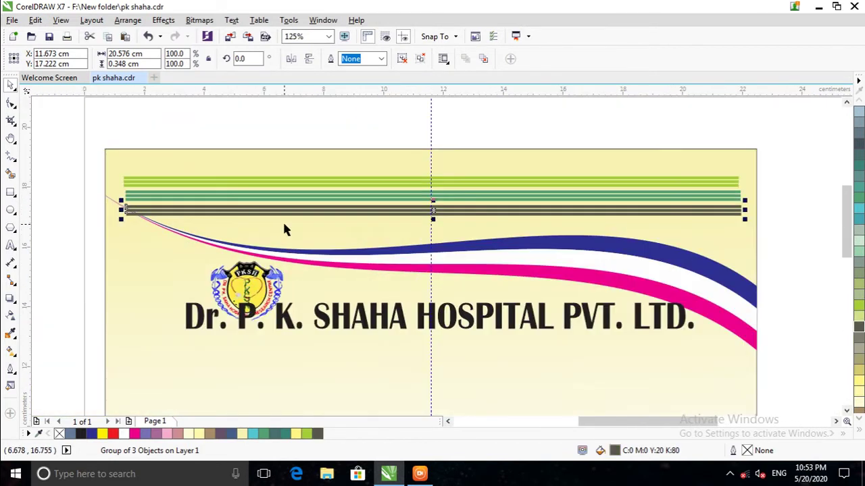
# Move the three line groups up and place the logo top-left in front of them.
pyautogui.click(420, 187)
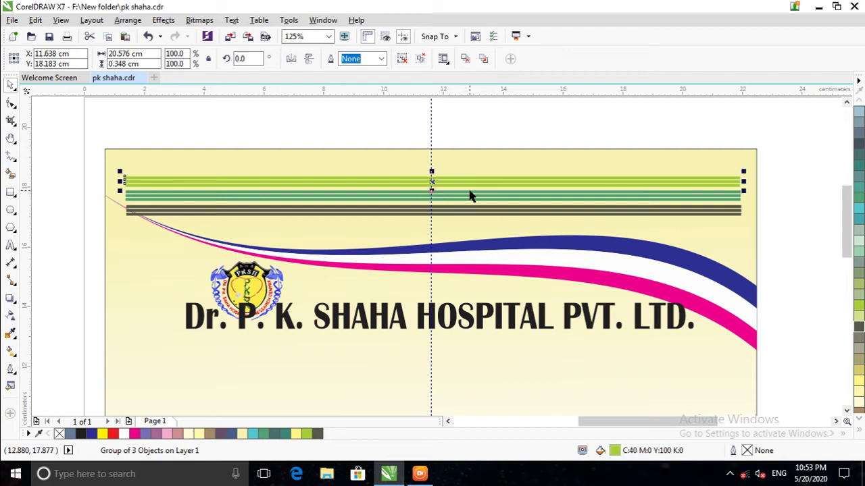
pyautogui.moveTo(150, 143); pyautogui.dragTo(753, 220)
pyautogui.moveTo(439, 194); pyautogui.dragTo(440, 180)
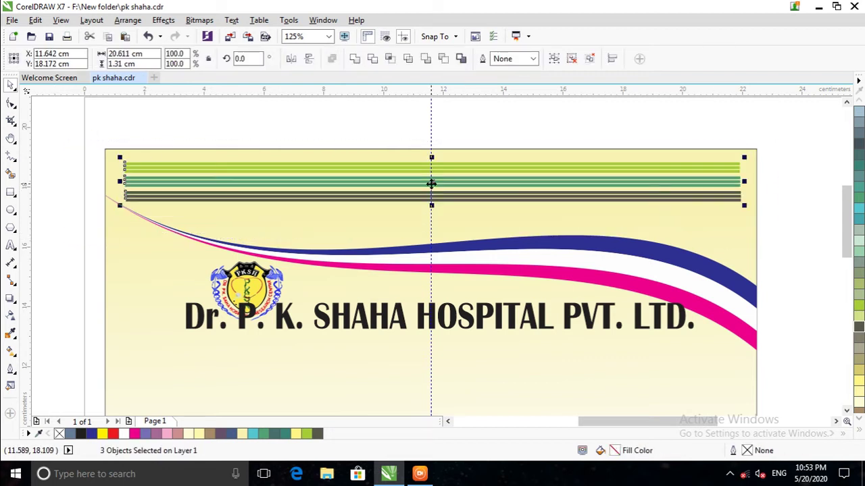
pyautogui.click(247, 287)
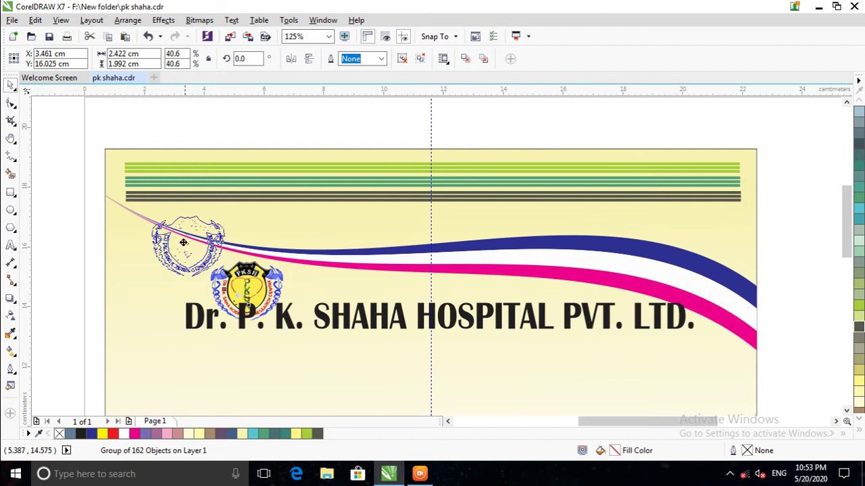
pyautogui.moveTo(247, 287); pyautogui.dragTo(149, 174)
pyautogui.hotkey('shift', 'pageup')
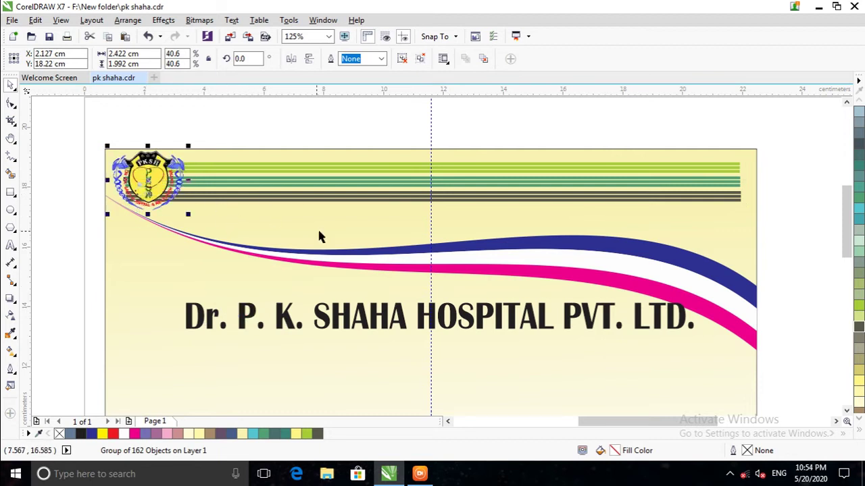
# Move the hospital name onto the stripes, stretch it, colour it blue with a 2.0 pt outline.
pyautogui.moveTo(458, 324)
pyautogui.mouseDown()
pyautogui.moveTo(481, 188)
pyautogui.moveTo(465, 203)
pyautogui.mouseUp()
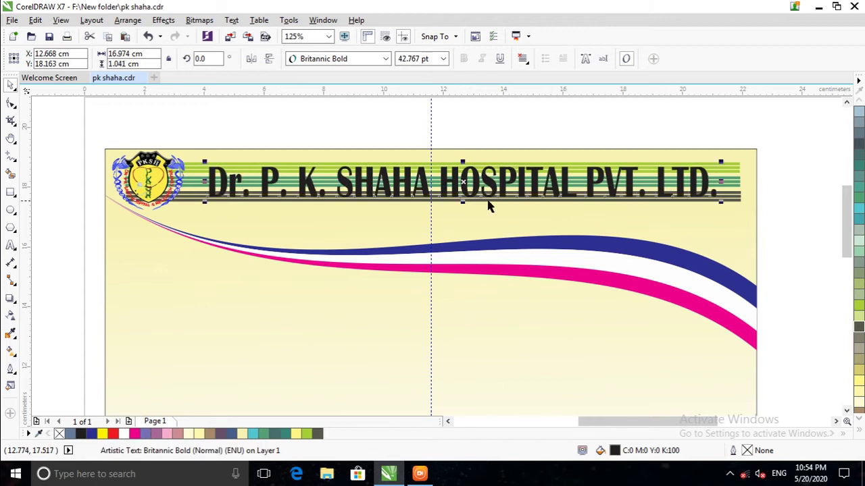
pyautogui.moveTo(655, 181); pyautogui.dragTo(718, 181)
pyautogui.click(859, 112)
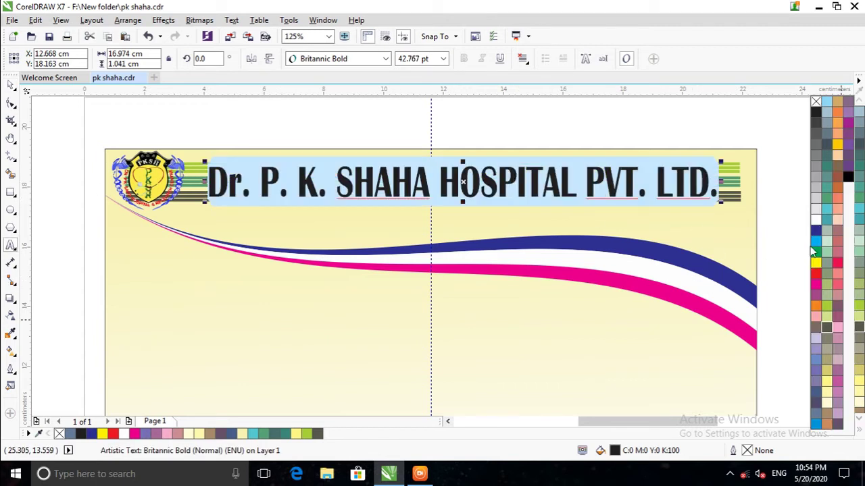
pyautogui.press('F12')
pyautogui.click(352, 152)
pyautogui.click(313, 222)
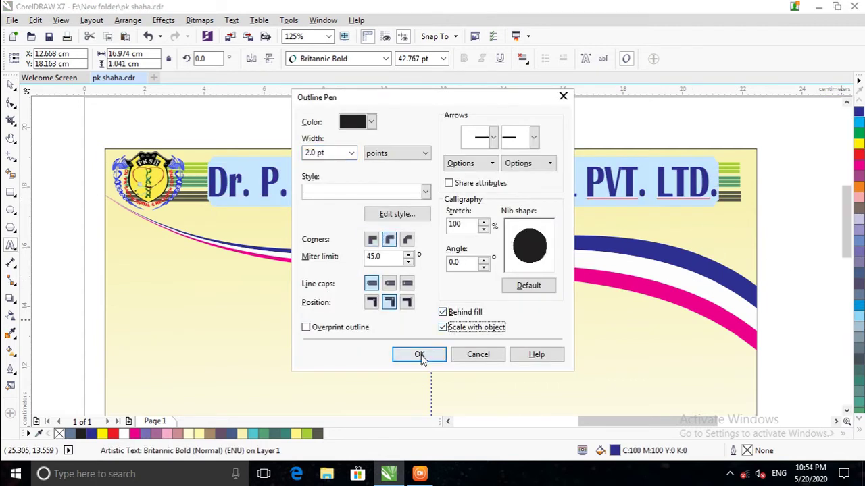
pyautogui.click(420, 353)
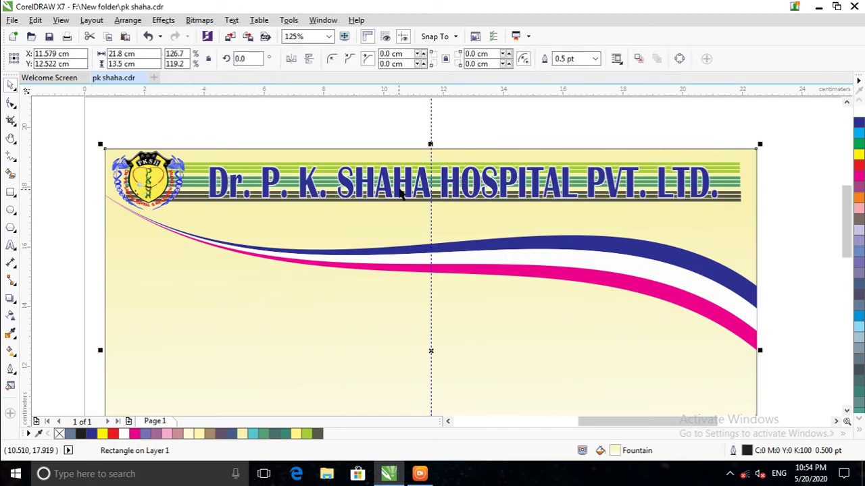
# Bring the whole card into view and select the pink and blue swoosh curves.
pyautogui.scroll(3, 394, 173)
pyautogui.scroll(-3, 394, 172)
pyautogui.scroll(3, 195, 202)
pyautogui.scroll(-3, 195, 203)
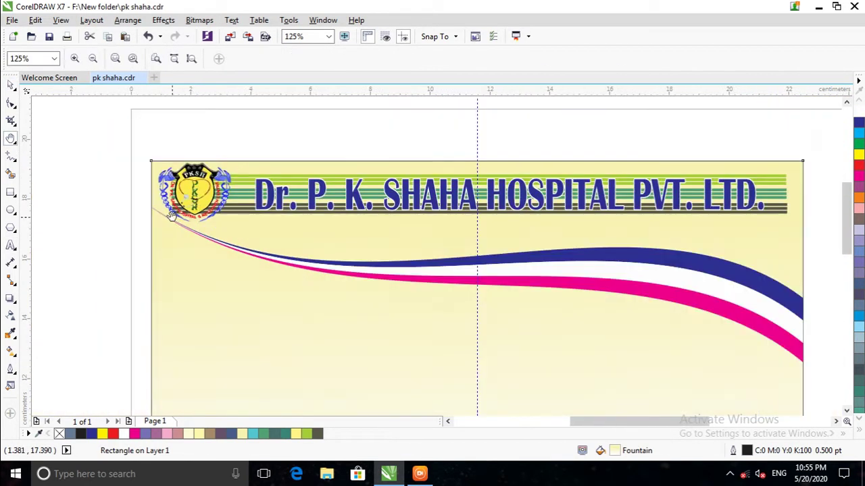
pyautogui.scroll(3, 171, 216)
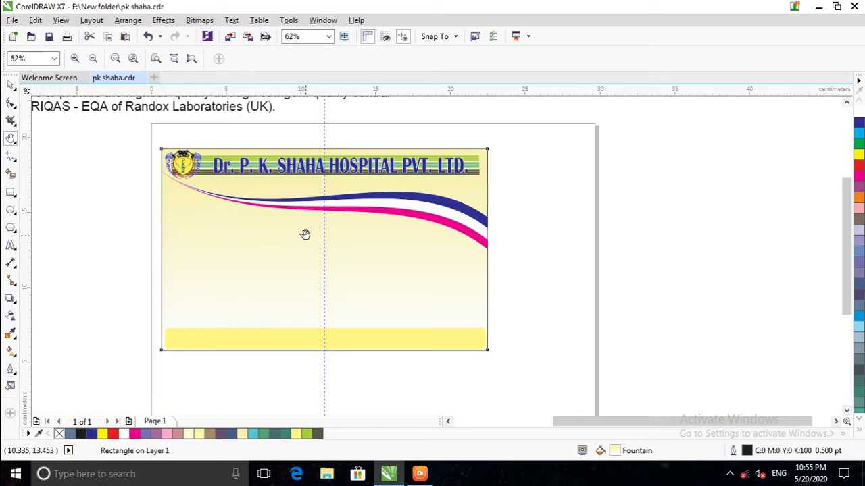
pyautogui.moveTo(262, 275); pyautogui.dragTo(258, 252)
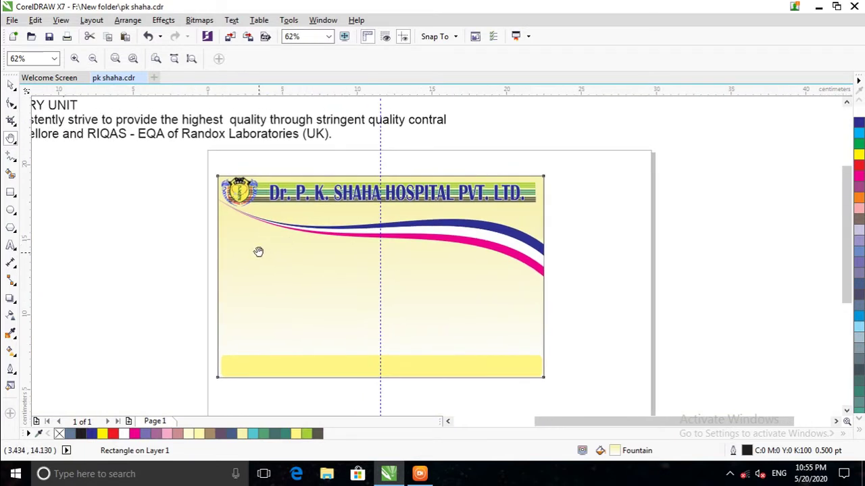
pyautogui.press('space')
pyautogui.moveTo(575, 235); pyautogui.dragTo(131, 293)
pyautogui.click(434, 227)
pyautogui.click(200, 245)
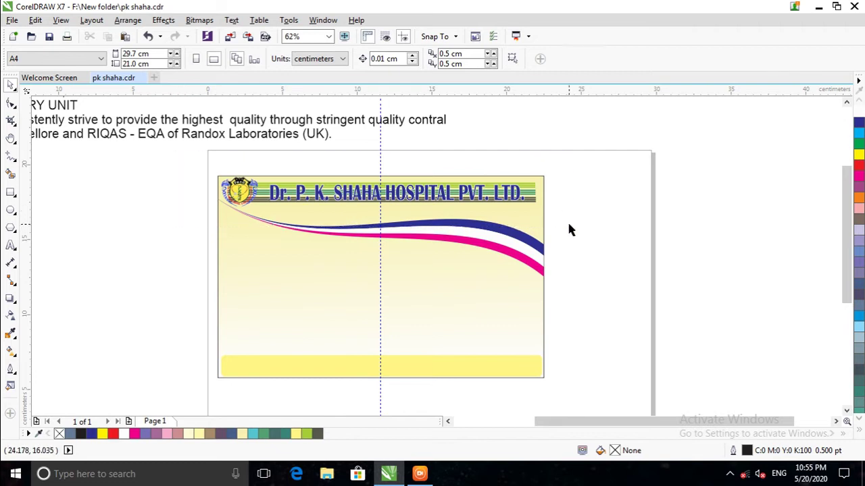
# Group the header banner objects, and separately group the three swoosh curves.
pyautogui.moveTo(570, 165); pyautogui.dragTo(209, 206)
pyautogui.rightClick(386, 177)
pyautogui.click(425, 245)
pyautogui.moveTo(432, 195); pyautogui.dragTo(347, 346)
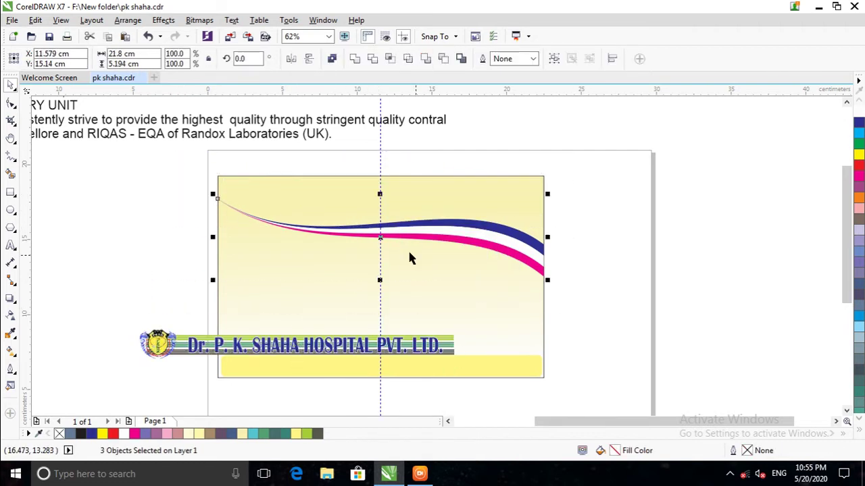
pyautogui.rightClick(393, 178)
pyautogui.click(444, 247)
pyautogui.moveTo(378, 233); pyautogui.dragTo(382, 217)
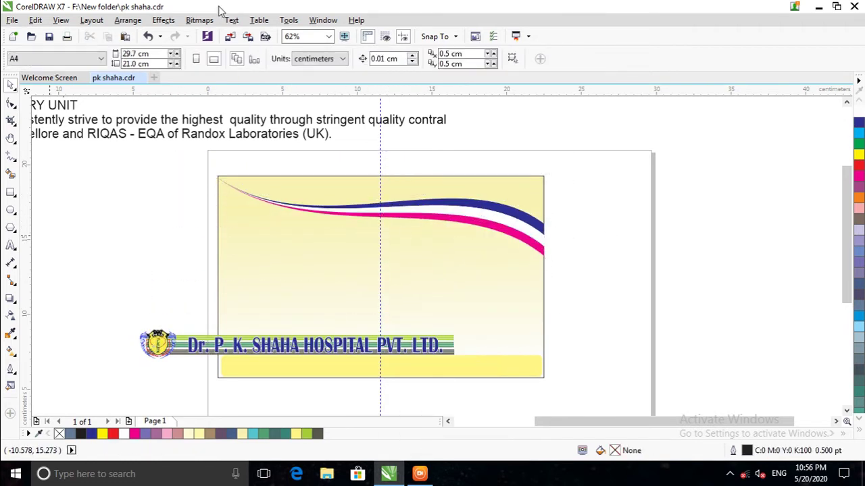
# Return the header group to the card top, snap the swoosh beneath it, and nudge the header.
pyautogui.moveTo(294, 344); pyautogui.dragTo(380, 190)
pyautogui.scroll(2, 333, 271)
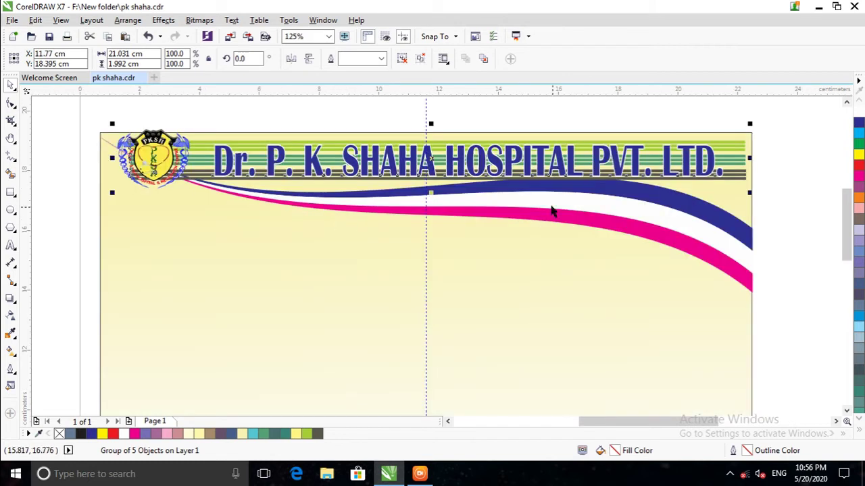
pyautogui.moveTo(435, 212); pyautogui.dragTo(427, 214)
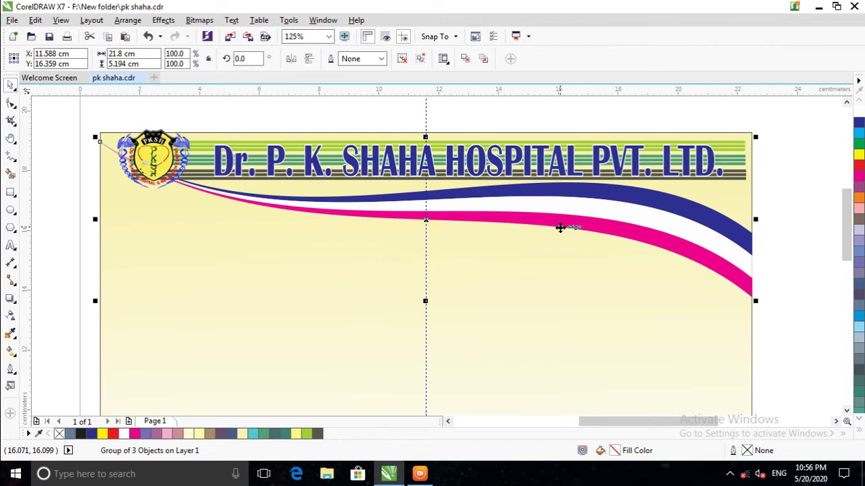
pyautogui.press('Escape')
pyautogui.click(461, 169)
pyautogui.press('Down')
pyautogui.press('Left')
pyautogui.scroll(-4, 301, 203)
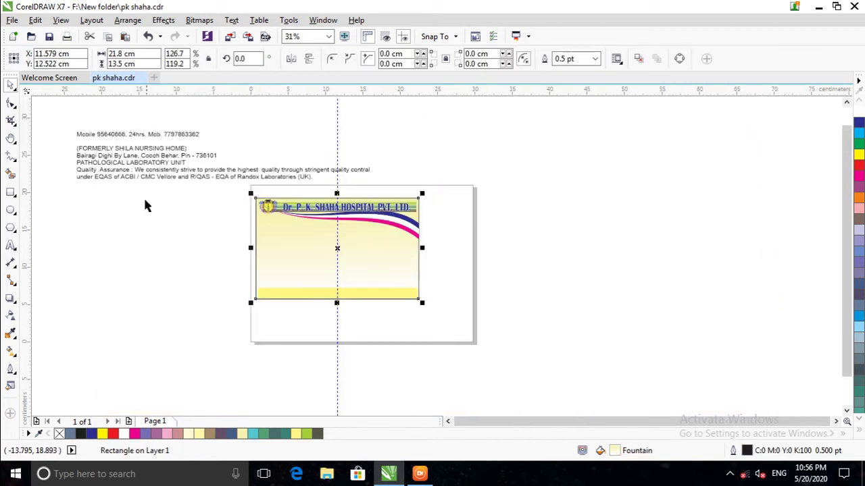
# Cut the '(FORMERLY SHILA NURSING HOME)' line from the source text.
pyautogui.scroll(2, 82, 145)
pyautogui.click(10, 245)
pyautogui.click(71, 140)
pyautogui.moveTo(290, 139); pyautogui.dragTo(193, 140)
pyautogui.moveTo(291, 140); pyautogui.dragTo(69, 140)
pyautogui.rightClick(92, 140)
pyautogui.click(125, 191)
# Paste the nursing-home line onto the card and set it in Cooper Black.
pyautogui.click(531, 305)
pyautogui.hotkey('ctrl', 'v')
pyautogui.scroll(2, 719, 324)
pyautogui.hotkey('ctrl', 'a')
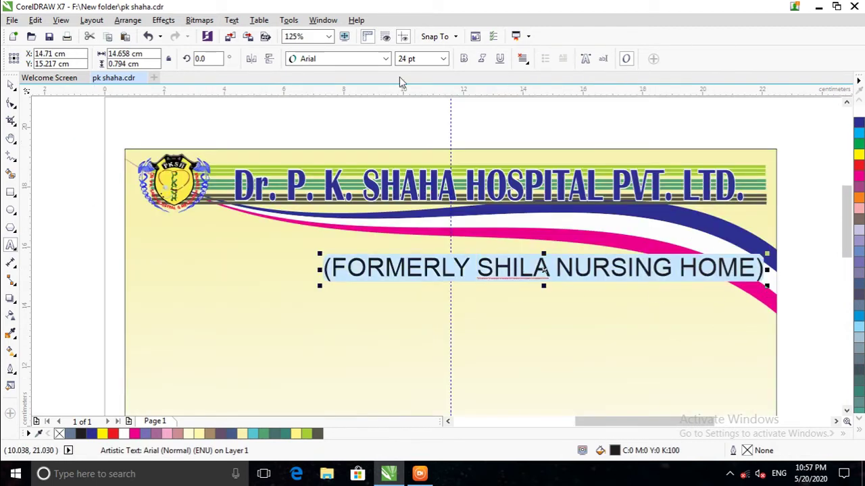
pyautogui.click(385, 59)
pyautogui.scroll(-5, 349, 292)
pyautogui.scroll(-4, 349, 292)
pyautogui.click(349, 296)
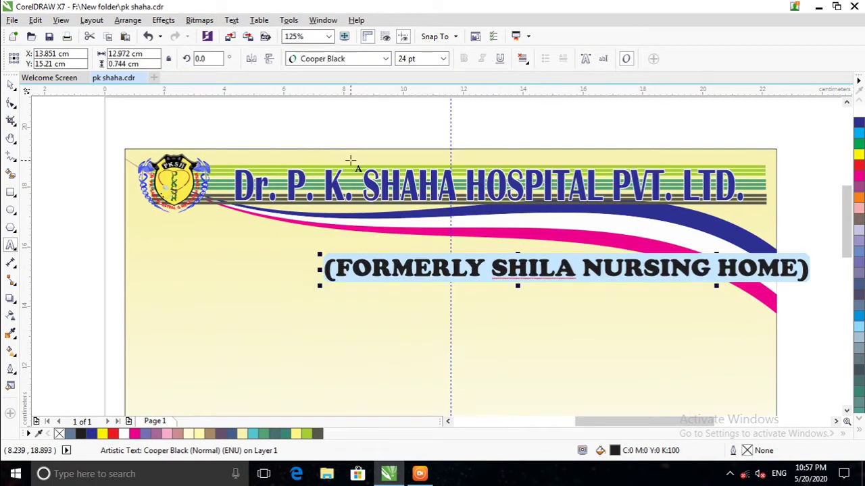
# Resize the nursing-home line and place it just under the header.
pyautogui.moveTo(804, 287); pyautogui.dragTo(577, 273)
pyautogui.moveTo(448, 265); pyautogui.dragTo(577, 221)
pyautogui.moveTo(635, 235); pyautogui.dragTo(666, 237)
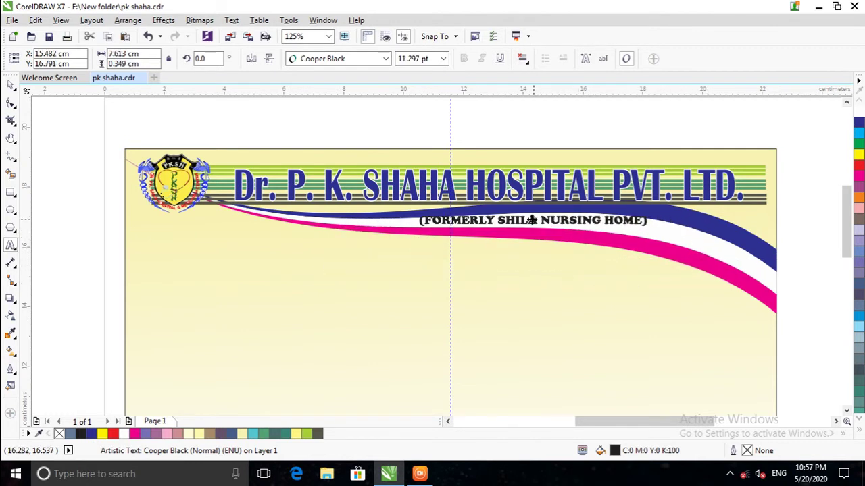
pyautogui.click(579, 266)
pyautogui.scroll(-5, 222, 266)
# Cut the address and lab-unit lines and paste them onto the card.
pyautogui.click(11, 140)
pyautogui.click(178, 252)
pyautogui.click(11, 245)
pyautogui.click(334, 154)
pyautogui.moveTo(335, 154); pyautogui.dragTo(117, 138)
pyautogui.rightClick(154, 150)
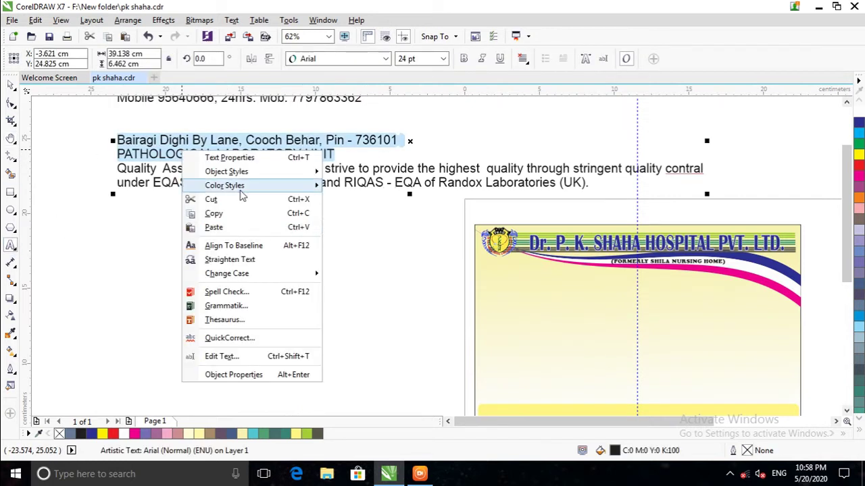
pyautogui.click(203, 197)
pyautogui.rightClick(528, 286)
pyautogui.hotkey('ctrl', 'v')
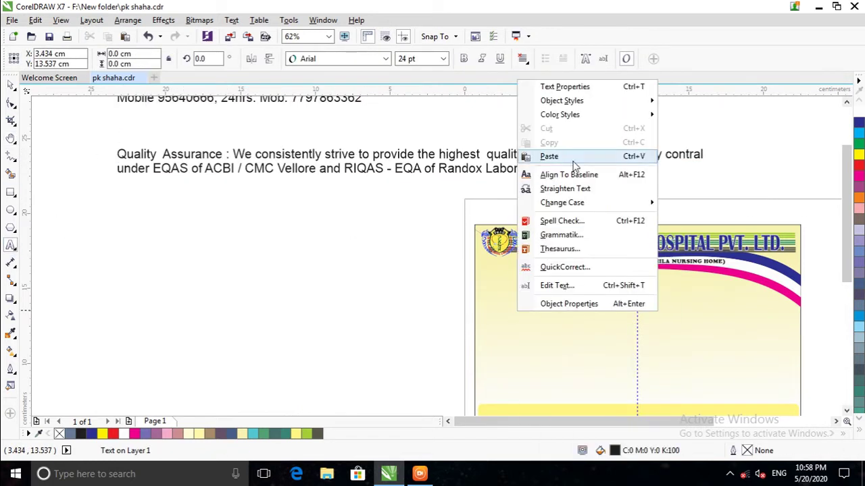
# Centre-align the two lines and set the address line to 14 pt.
pyautogui.scroll(3, 721, 309)
pyautogui.click(522, 58)
pyautogui.click(550, 104)
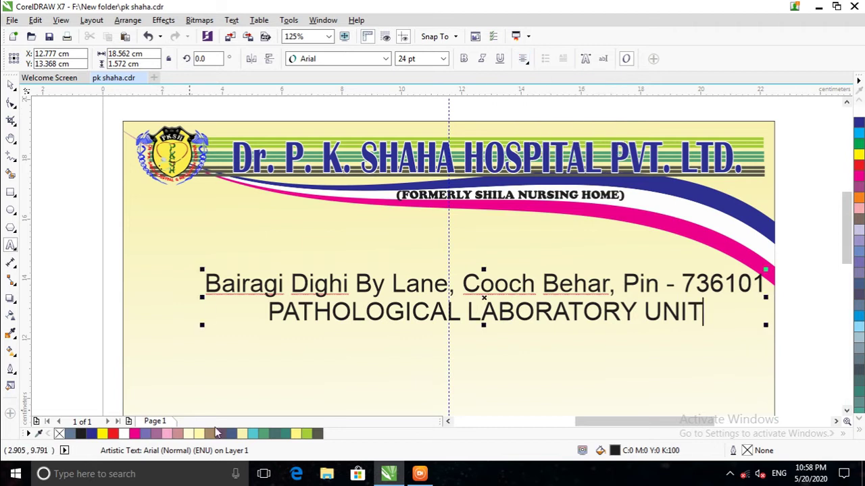
pyautogui.moveTo(765, 284); pyautogui.dragTo(205, 284)
pyautogui.click(443, 58)
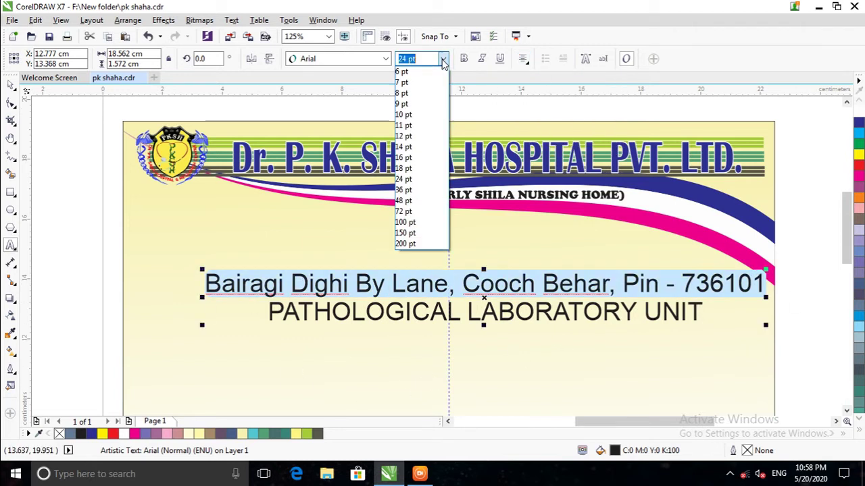
pyautogui.click(404, 147)
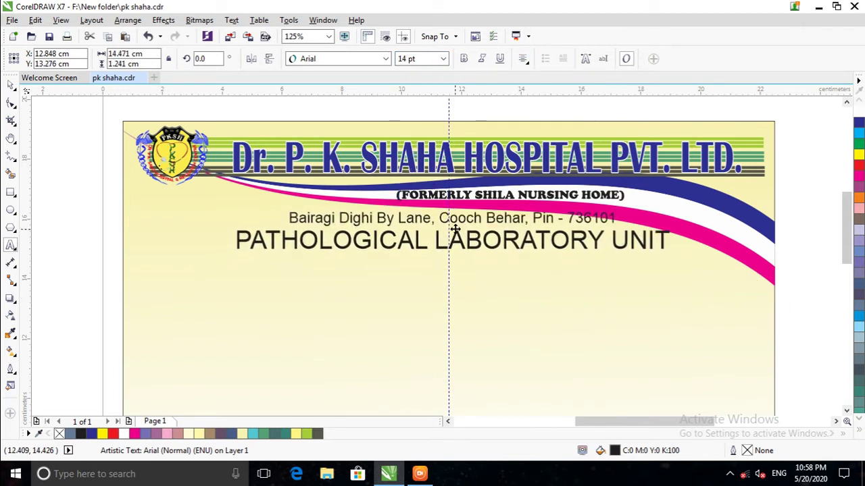
# Set both the address and lab-unit lines in the Elephant font.
pyautogui.hotkey('ctrl', 'a')
pyautogui.click(386, 59)
pyautogui.scroll(-3, 379, 216)
pyautogui.scroll(-6, 354, 257)
pyautogui.scroll(-3, 354, 257)
pyautogui.scroll(-3, 351, 216)
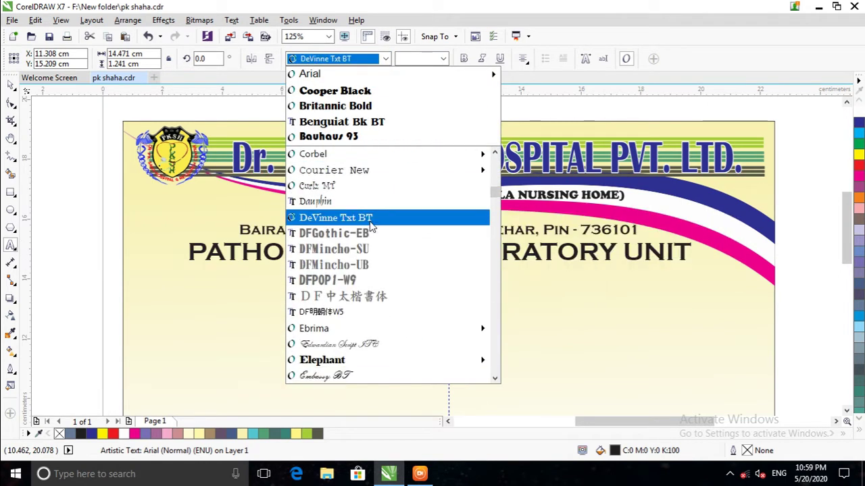
pyautogui.click(338, 360)
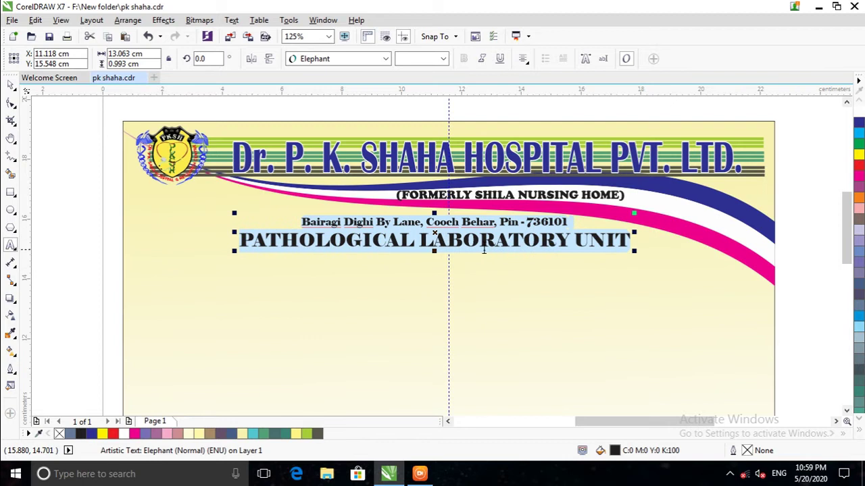
pyautogui.click(596, 285)
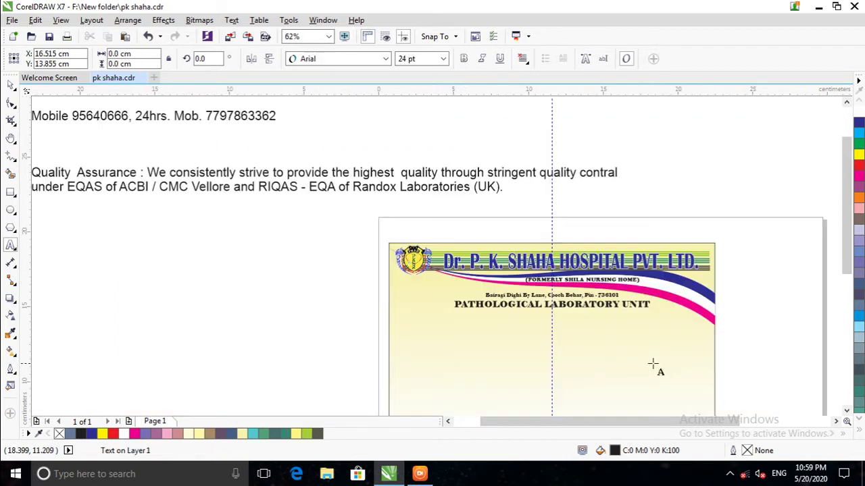
# Cut the Quality Assurance text from the source text block.
pyautogui.click(11, 139)
pyautogui.moveTo(480, 418); pyautogui.dragTo(480, 222)
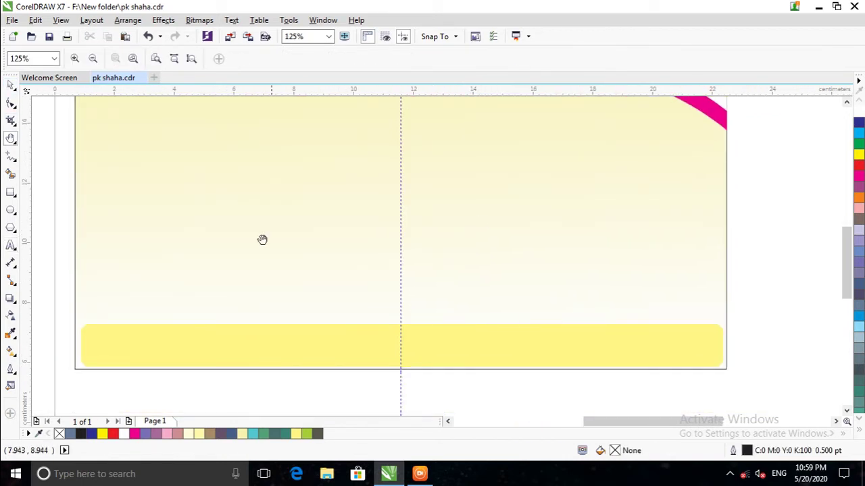
pyautogui.scroll(-5, 262, 239)
pyautogui.click(11, 245)
pyautogui.moveTo(358, 183); pyautogui.dragTo(121, 177)
pyautogui.press('Delete')
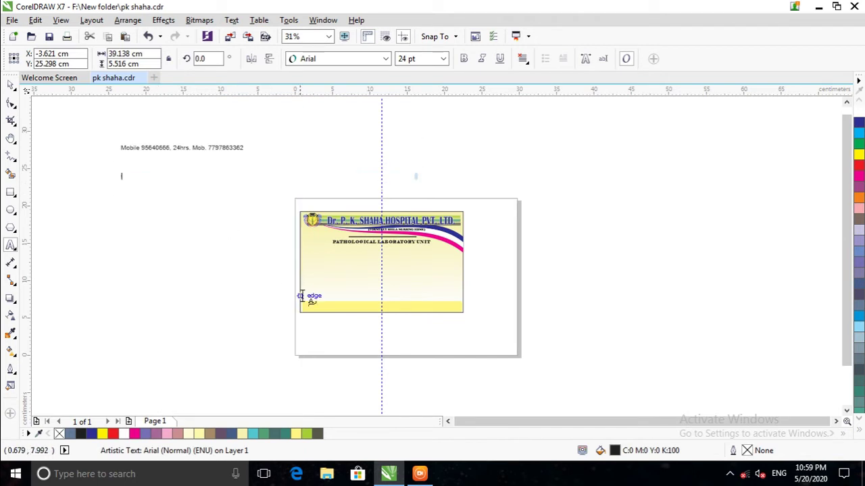
# Paste the Quality Assurance text onto the card in Baskerville Old Face.
pyautogui.rightClick(305, 308)
pyautogui.press('Escape')
pyautogui.click(331, 295)
pyautogui.rightClick(334, 297)
pyautogui.click(367, 140)
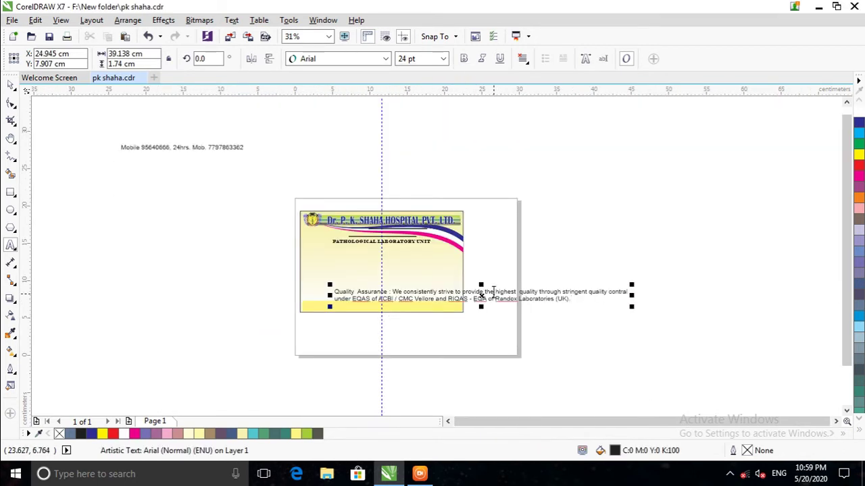
pyautogui.hotkey('ctrl', 'a')
pyautogui.click(385, 59)
pyautogui.click(344, 233)
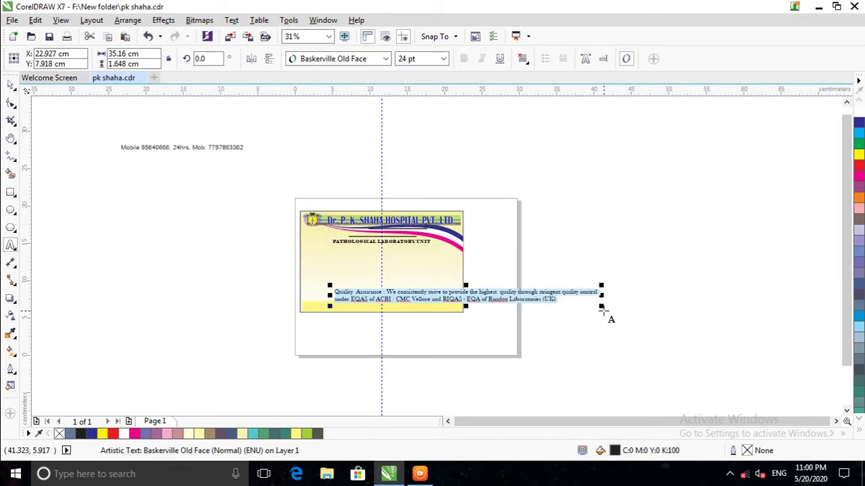
# Scale the text into the bottom yellow band and centre-align it.
pyautogui.scroll(2, 385, 291)
pyautogui.moveTo(648, 307); pyautogui.dragTo(581, 305)
pyautogui.moveTo(429, 295); pyautogui.dragTo(370, 318)
pyautogui.click(522, 58)
pyautogui.click(535, 104)
# Colour the Quality Assurance text navy and give it a 1 pt black outline.
pyautogui.scroll(2, 382, 323)
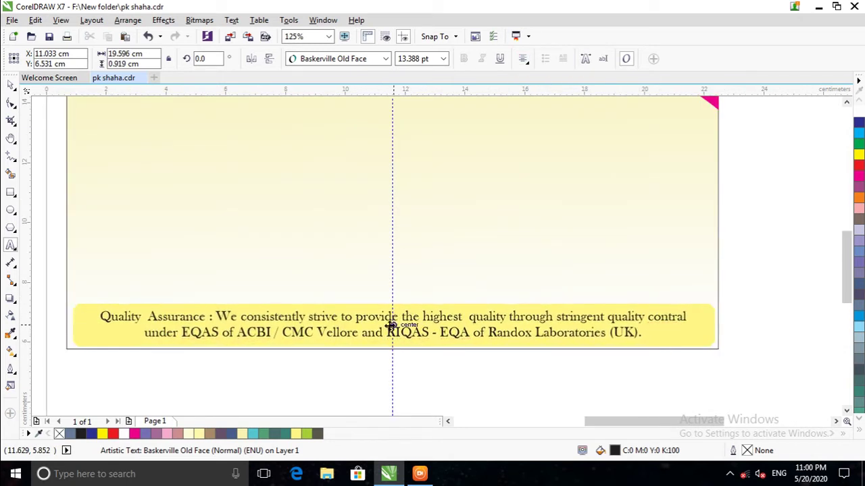
pyautogui.hotkey('ctrl', 'a')
pyautogui.click(859, 122)
pyautogui.press('F12')
pyautogui.click(349, 150)
pyautogui.click(309, 220)
pyautogui.click(416, 354)
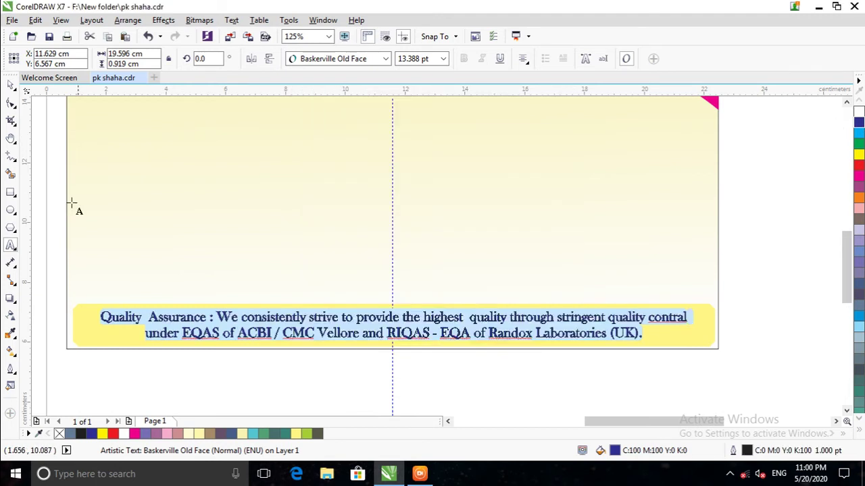
# Darken the Quality Assurance text's navy fill in the colour editor.
pyautogui.scroll(2, 391, 325)
pyautogui.scroll(-1, 421, 311)
pyautogui.scroll(-1, 421, 311)
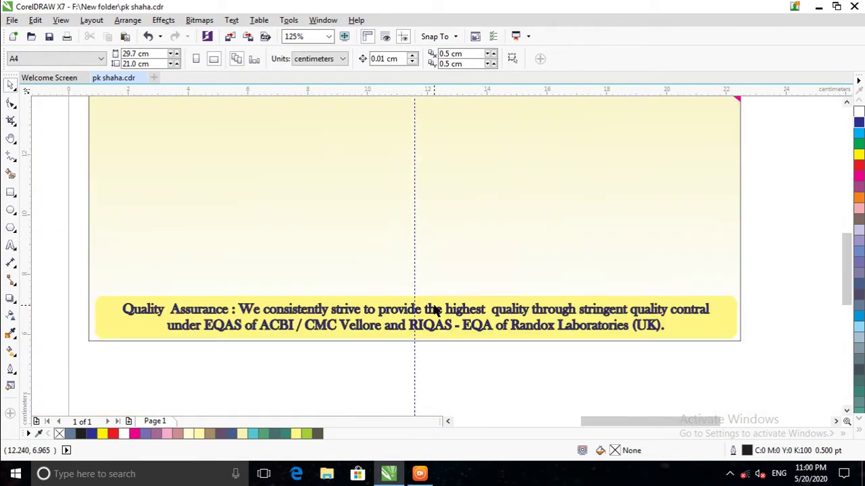
pyautogui.press('F8')
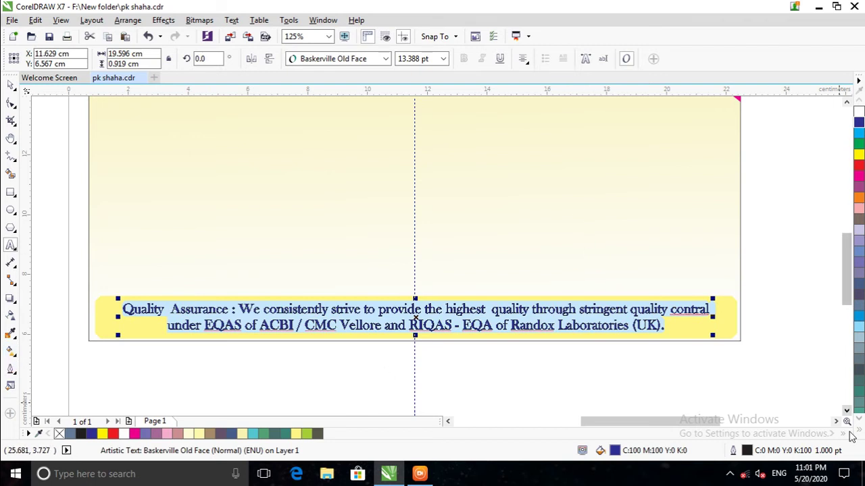
pyautogui.click(849, 412)
pyautogui.hotkey('ctrl', 'a')
pyautogui.doubleClick(614, 450)
pyautogui.moveTo(419, 282); pyautogui.dragTo(424, 315)
pyautogui.click(655, 405)
pyautogui.click(10, 139)
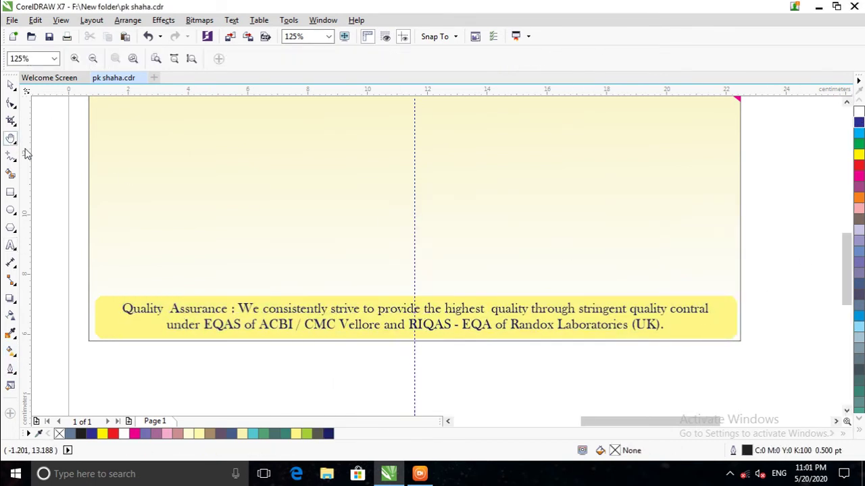
pyautogui.scroll(-2, 282, 259)
pyautogui.moveTo(403, 217); pyautogui.dragTo(454, 300)
# Select the mobile-number line in the source text to cut it.
pyautogui.scroll(2, 437, 283)
pyautogui.scroll(-2, 392, 203)
pyautogui.scroll(2, 417, 257)
pyautogui.scroll(-2, 416, 258)
pyautogui.scroll(2, 210, 161)
pyautogui.click(10, 246)
pyautogui.moveTo(88, 102); pyautogui.dragTo(336, 101)
pyautogui.rightClick(229, 104)
pyautogui.press('Escape')
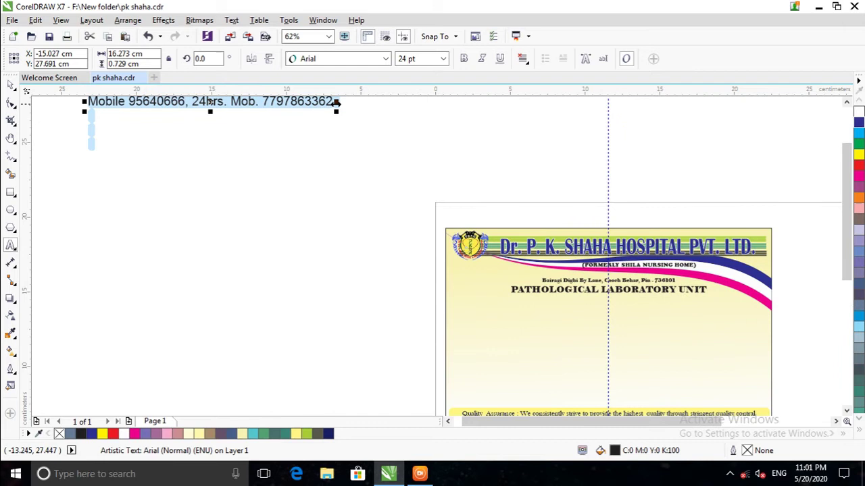
# Paste the mobile-number line onto the card and set it in Baskerville Old Face.
pyautogui.rightClick(145, 122)
pyautogui.click(162, 172)
pyautogui.click(498, 345)
pyautogui.rightClick(497, 345)
pyautogui.click(531, 191)
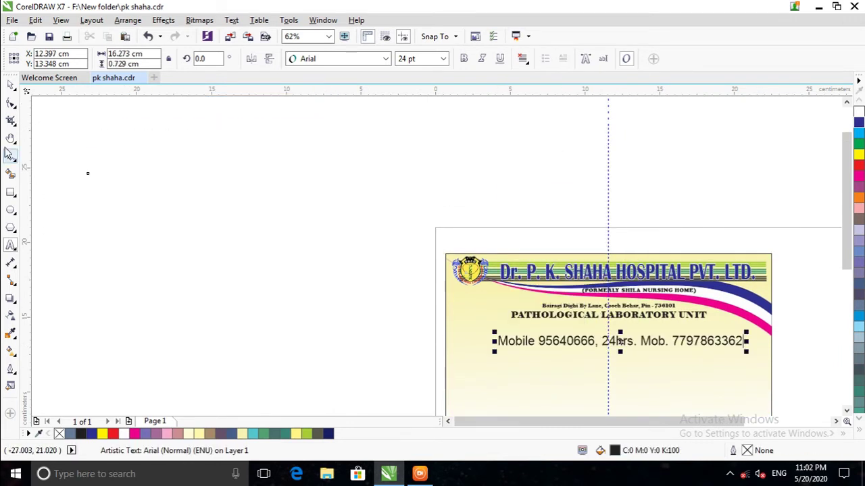
pyautogui.scroll(2, 608, 342)
pyautogui.moveTo(595, 251); pyautogui.dragTo(145, 251)
pyautogui.click(385, 59)
pyautogui.click(389, 103)
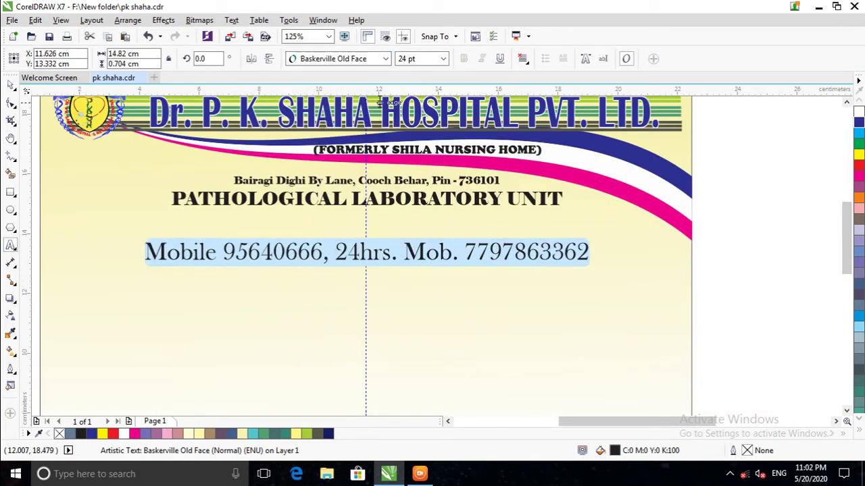
# Shrink the mobile-number line and move it bottom right, above the footer band.
pyautogui.hotkey('ctrl', 'space')
pyautogui.moveTo(590, 264); pyautogui.dragTo(457, 268)
pyautogui.press('h')
pyautogui.moveTo(250, 210); pyautogui.dragTo(368, 260)
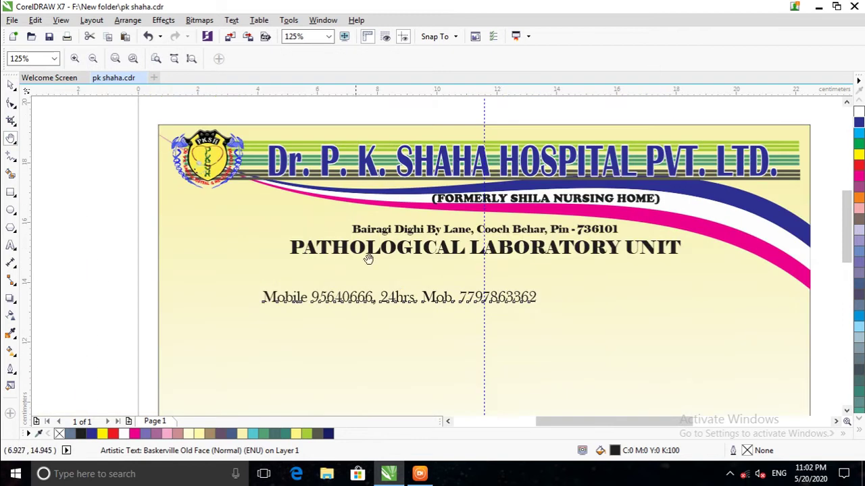
pyautogui.moveTo(573, 316); pyautogui.dragTo(563, 261)
pyautogui.press('space')
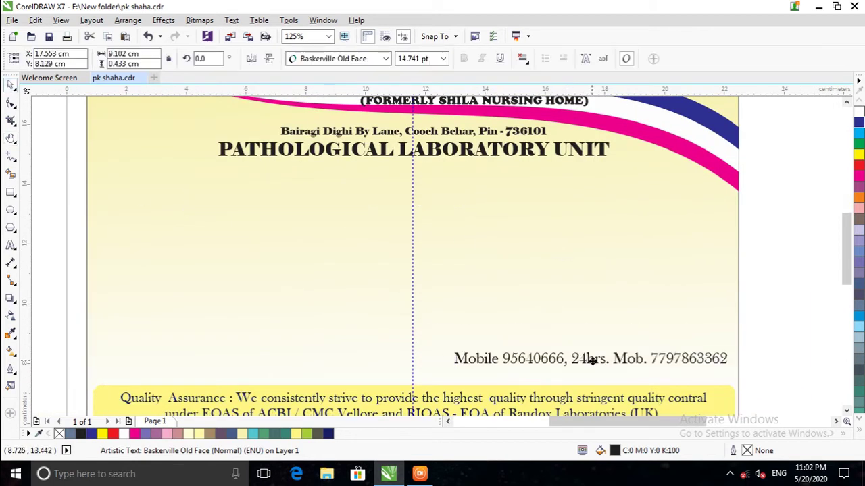
pyautogui.moveTo(324, 199); pyautogui.dragTo(594, 378)
pyautogui.moveTo(456, 369); pyautogui.dragTo(511, 370)
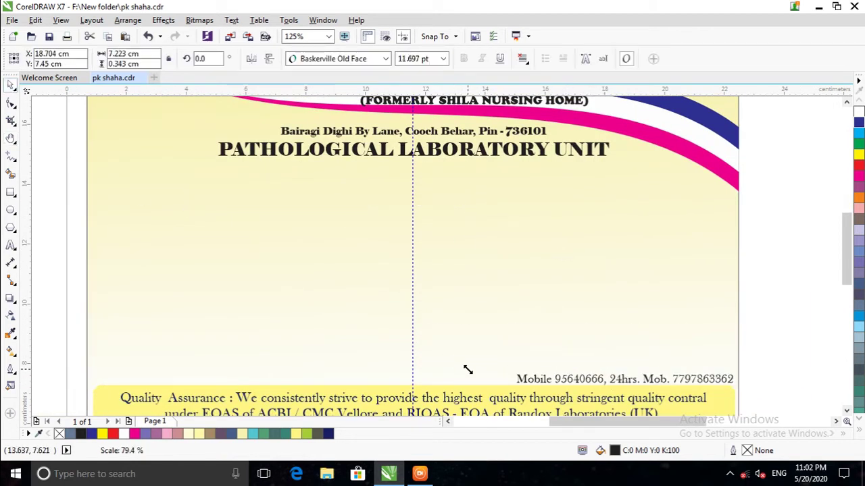
# Fill the mobile-number text with a dark navy colour.
pyautogui.press('F8')
pyautogui.hotkey('ctrl', 'a')
pyautogui.click(859, 131)
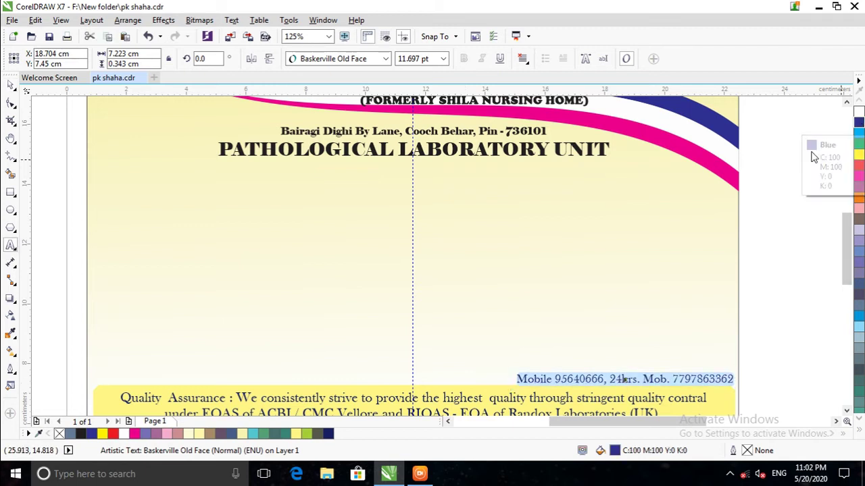
pyautogui.doubleClick(600, 449)
pyautogui.click(422, 310)
pyautogui.click(654, 405)
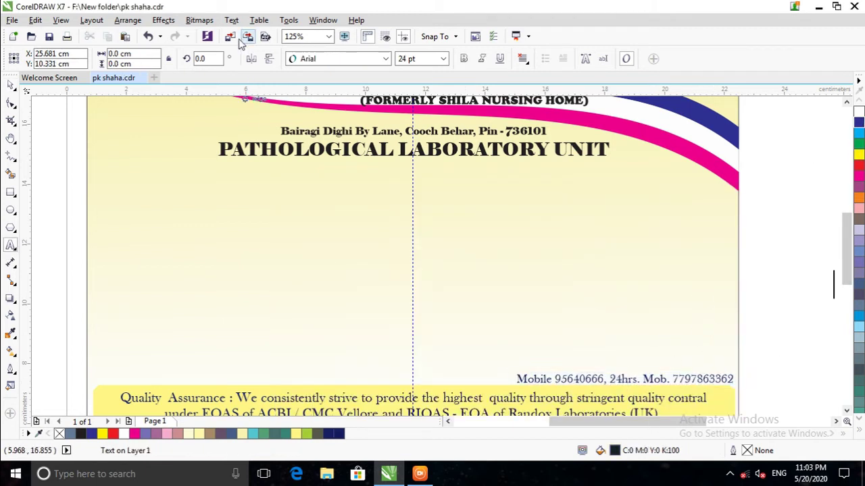
# Open the import dialog in the mixing pic png folder.
pyautogui.click(230, 36)
pyautogui.click(266, 167)
pyautogui.scroll(-5, 495, 186)
pyautogui.scroll(-5, 493, 186)
pyautogui.scroll(2, 493, 186)
pyautogui.scroll(5, 492, 182)
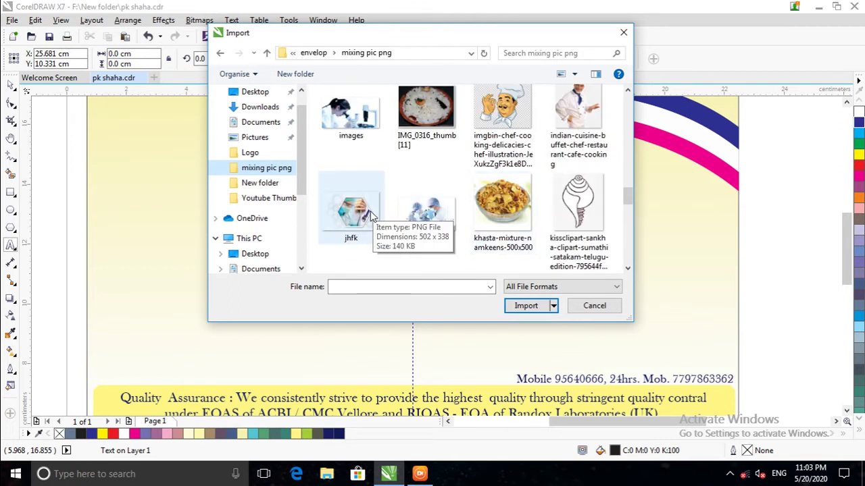
# Import the nurse and microscope photos, then draw a polygon below the heading.
pyautogui.doubleClick(426, 213)
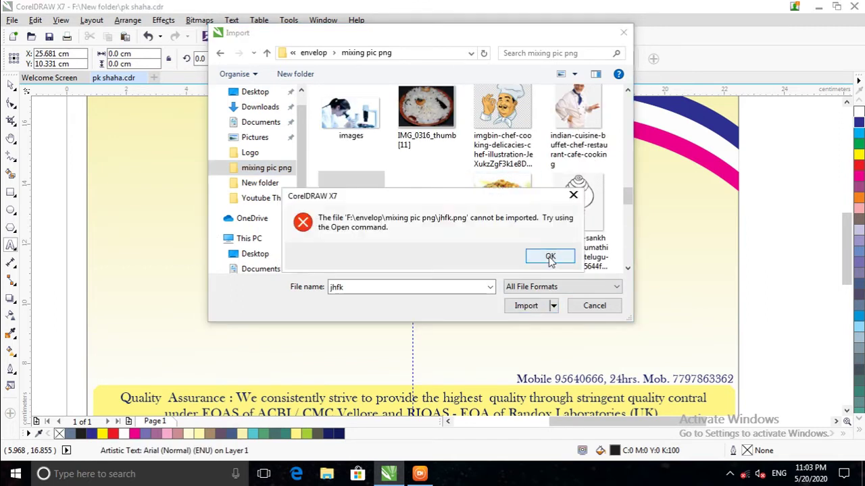
pyautogui.click(554, 256)
pyautogui.click(579, 202)
pyautogui.click(591, 305)
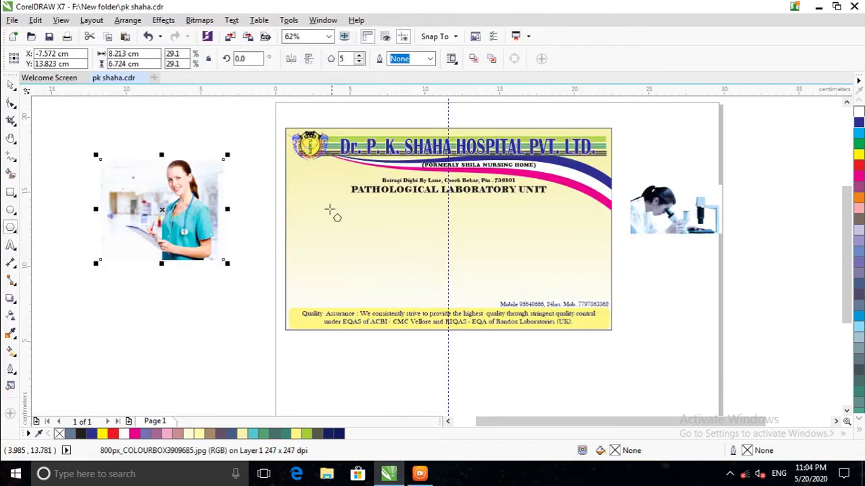
pyautogui.moveTo(292, 198); pyautogui.dragTo(405, 294)
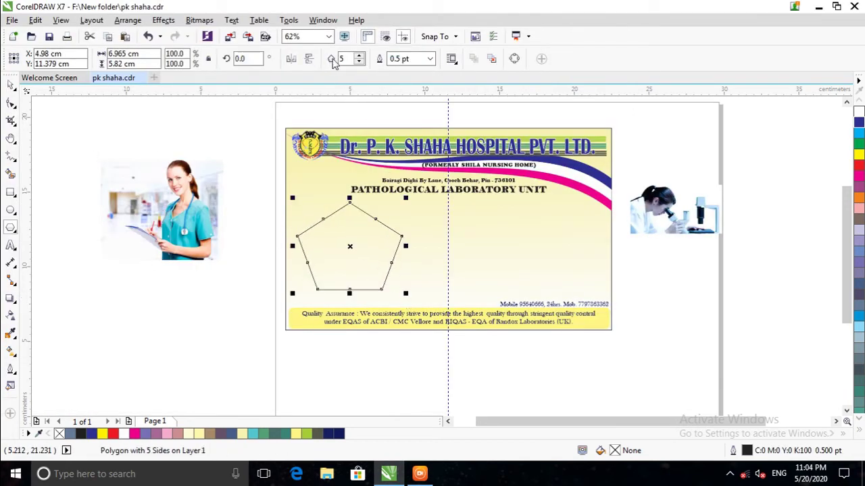
# Change the polygon to 6 sides, then resize and position the hexagon.
pyautogui.click(360, 56)
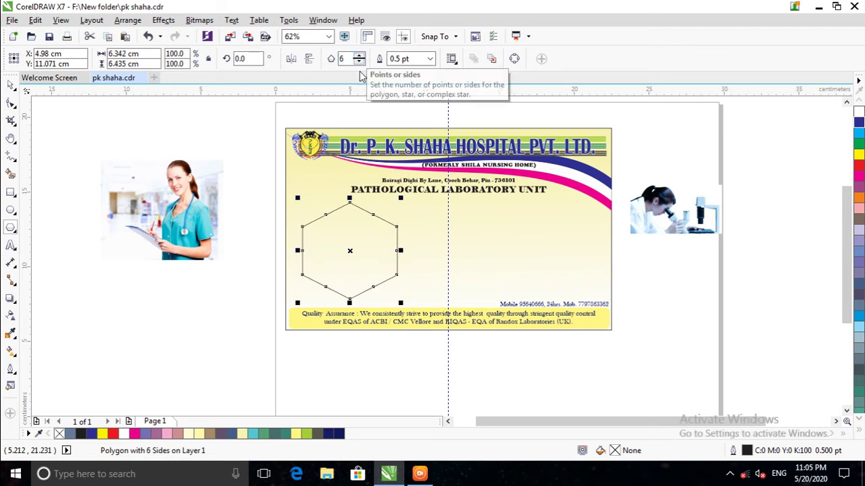
pyautogui.moveTo(401, 302); pyautogui.dragTo(386, 283)
pyautogui.scroll(2, 334, 215)
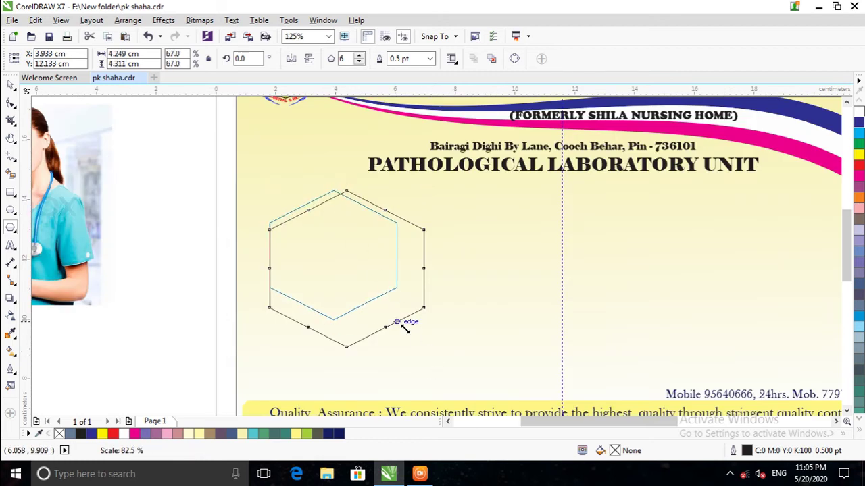
pyautogui.moveTo(428, 351); pyautogui.dragTo(424, 348)
pyautogui.moveTo(344, 268); pyautogui.dragTo(334, 251)
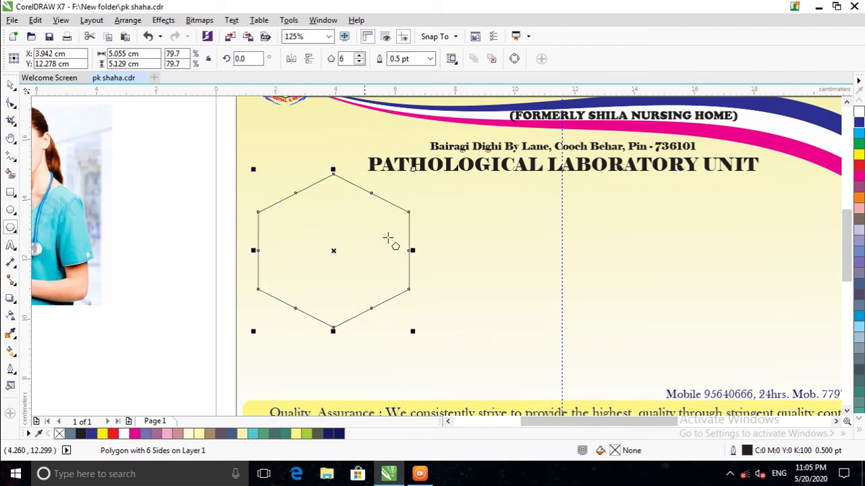
# Scale a slightly smaller copy inside the hexagon and fill it yellow.
pyautogui.click(11, 86)
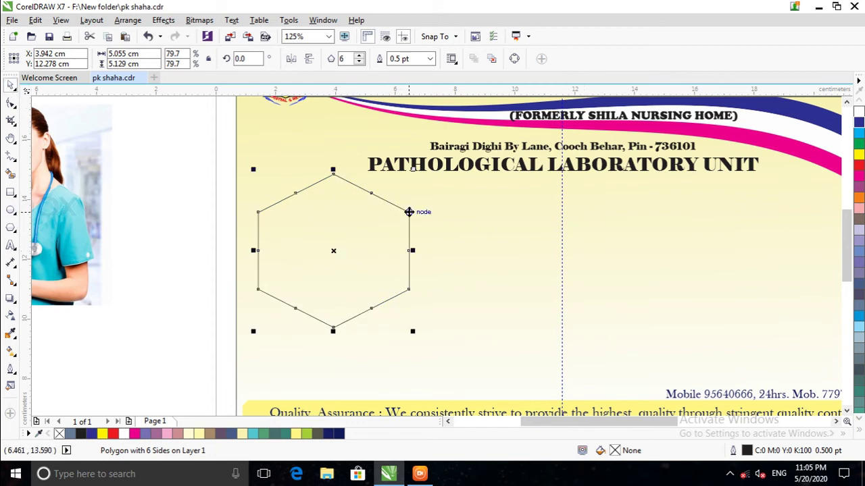
pyautogui.moveTo(412, 168); pyautogui.dragTo(408, 172)
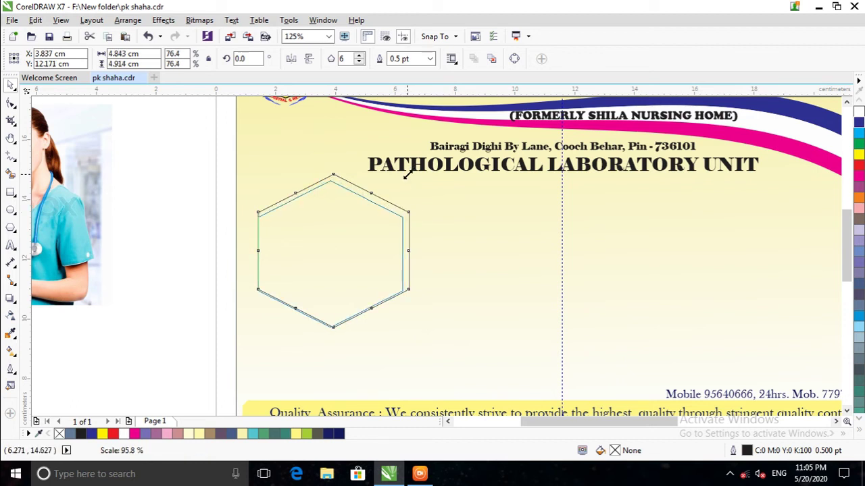
pyautogui.moveTo(407, 174); pyautogui.dragTo(406, 170)
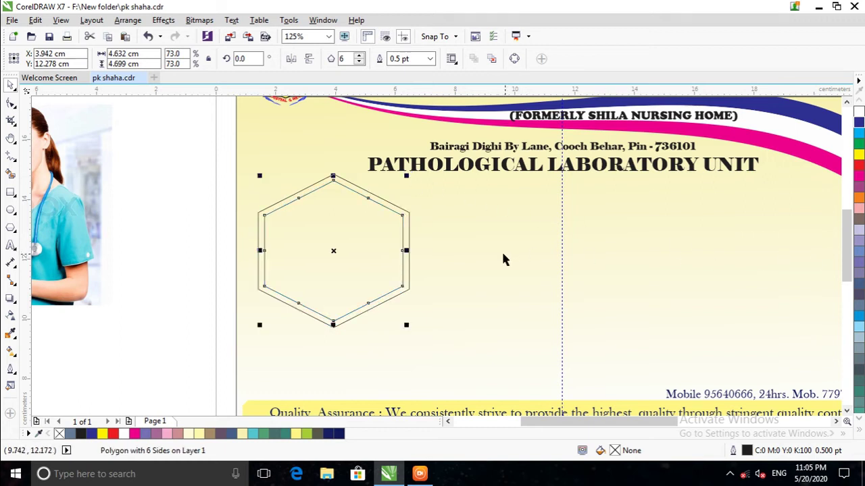
pyautogui.moveTo(406, 175); pyautogui.dragTo(411, 173)
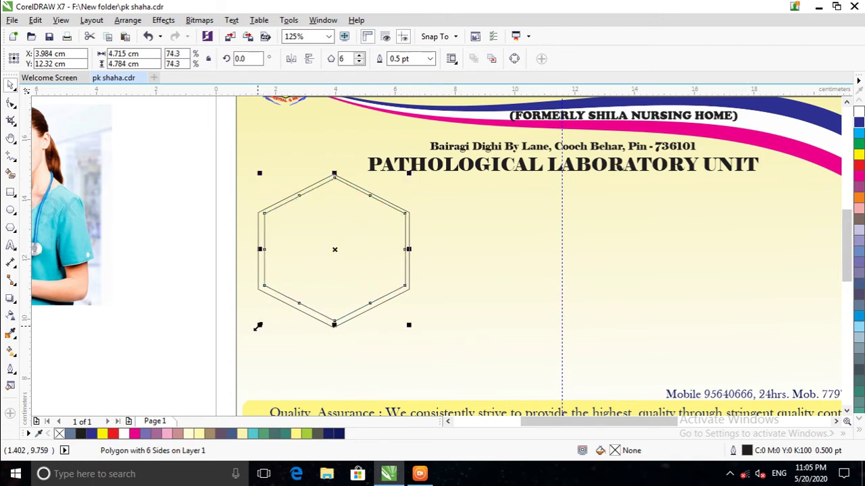
pyautogui.moveTo(258, 326); pyautogui.dragTo(256, 329)
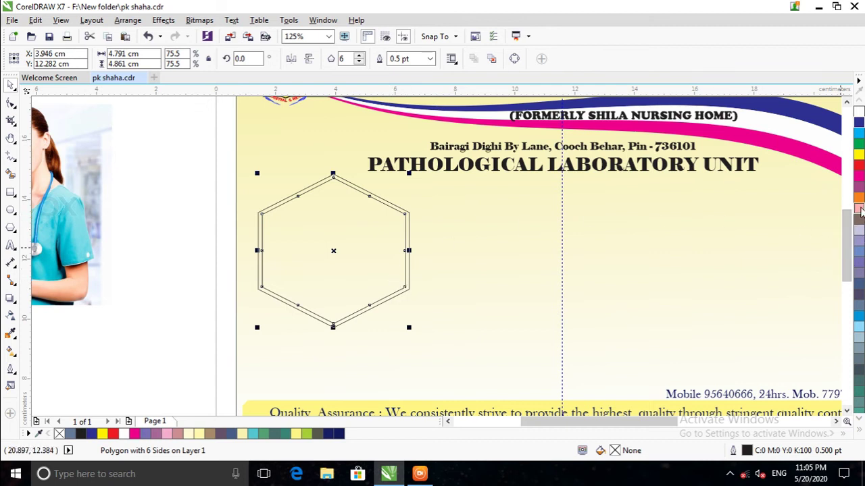
pyautogui.click(859, 154)
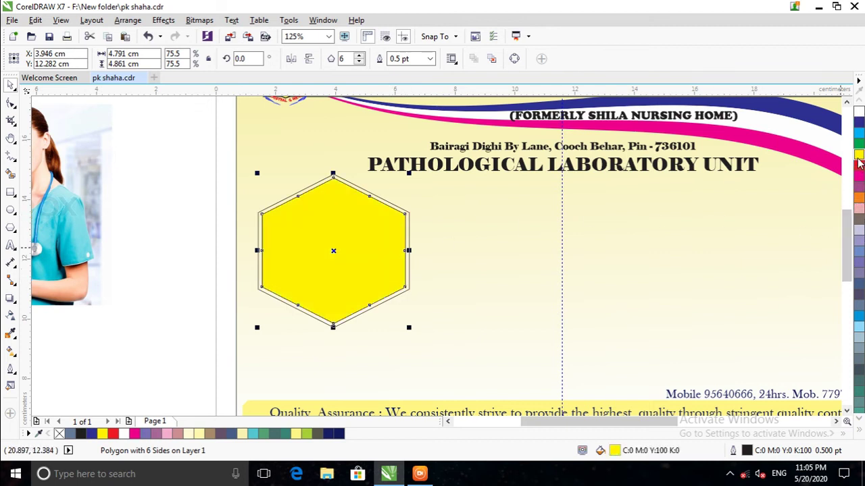
# Give the yellow hexagon a grey-lavender outline from the palette.
pyautogui.click(410, 283)
pyautogui.click(407, 273)
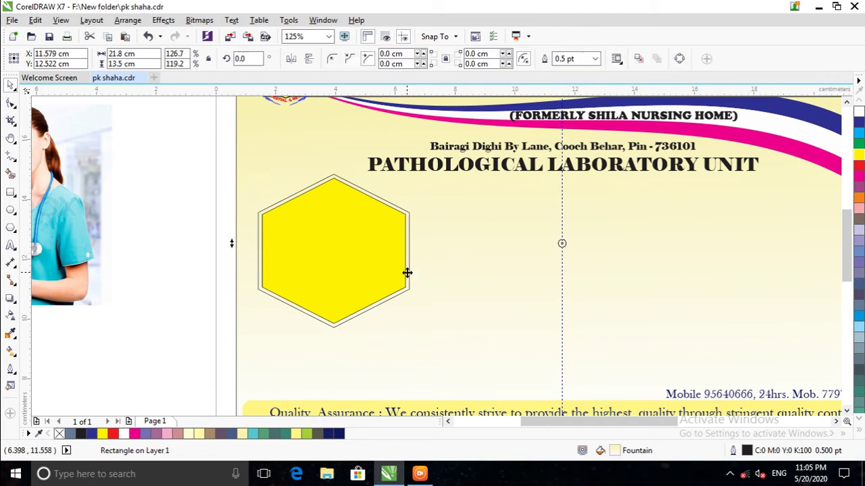
pyautogui.click(407, 272)
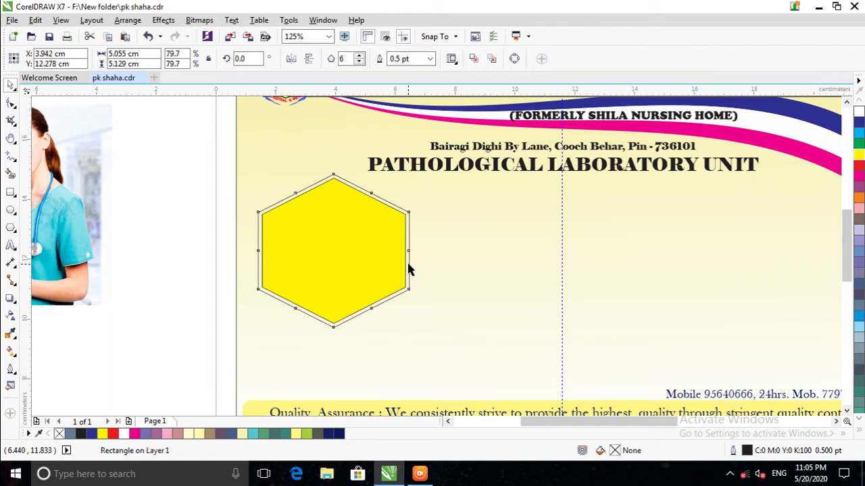
pyautogui.rightClick(858, 273)
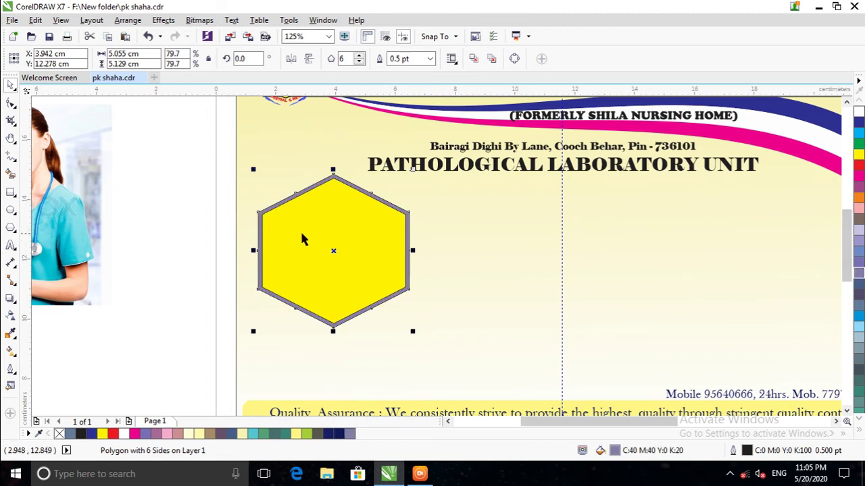
# Select both hexagons and set their outline to No Outline.
pyautogui.click(175, 221)
pyautogui.moveTo(165, 178); pyautogui.dragTo(456, 326)
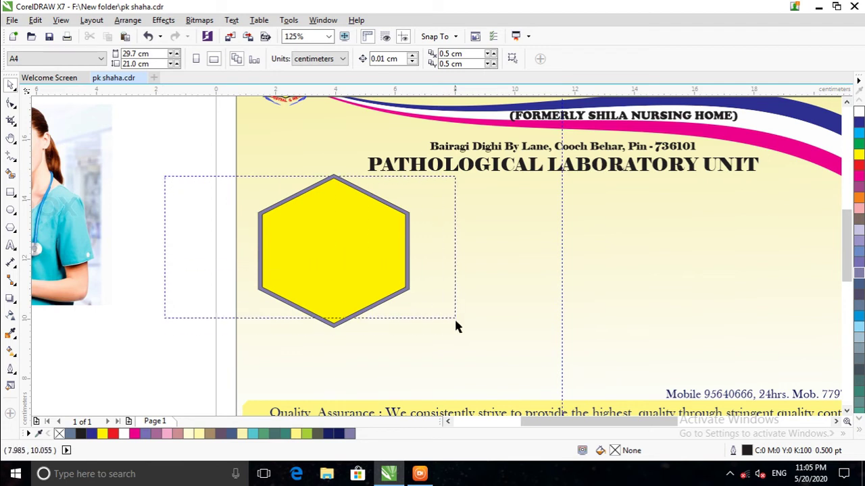
pyautogui.moveTo(179, 135); pyautogui.dragTo(465, 404)
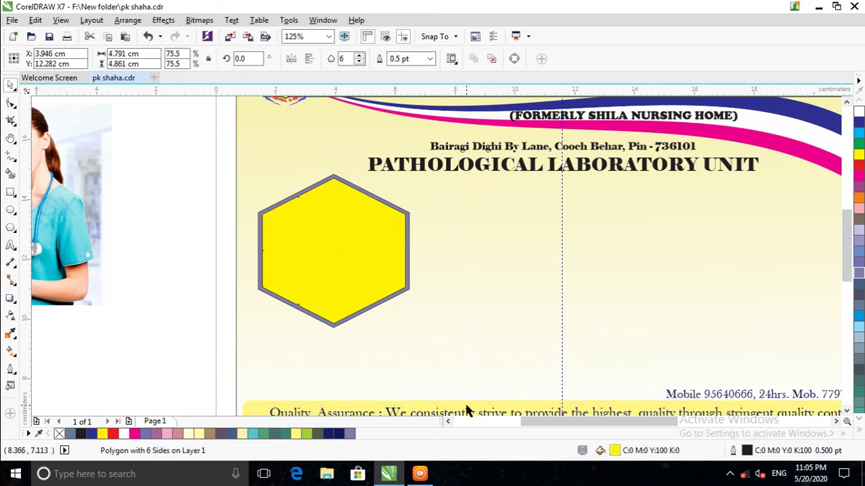
pyautogui.click(10, 385)
pyautogui.click(10, 352)
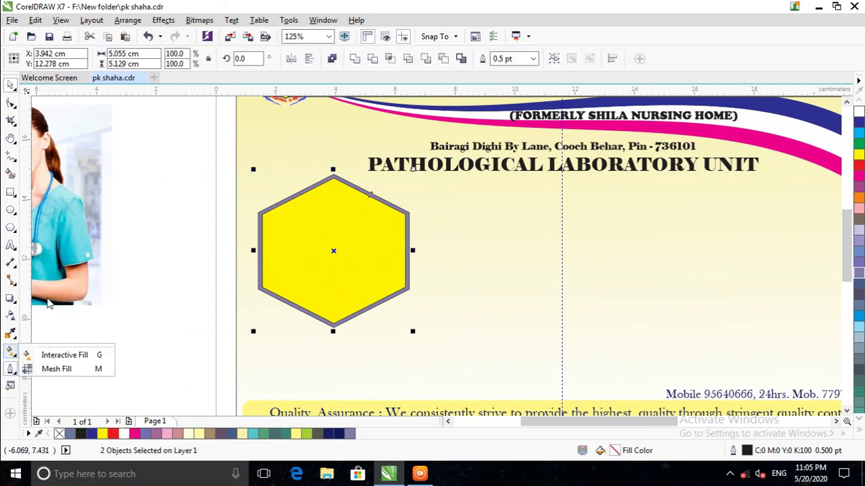
pyautogui.click(10, 369)
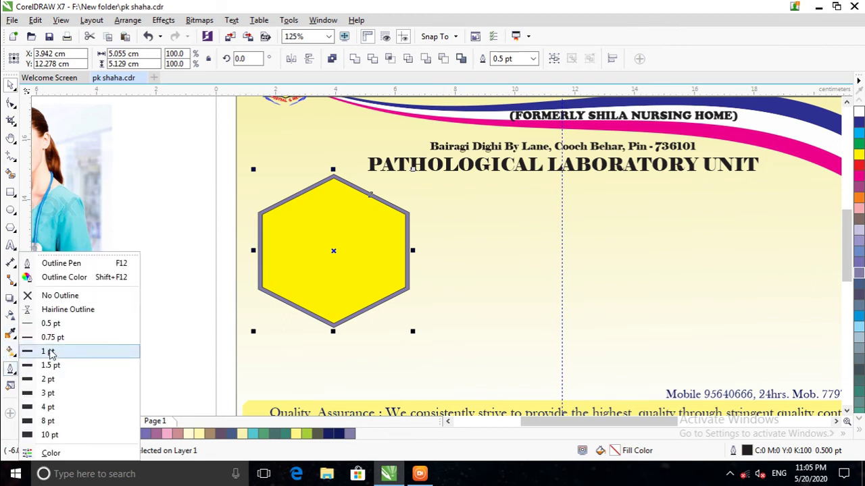
pyautogui.click(76, 298)
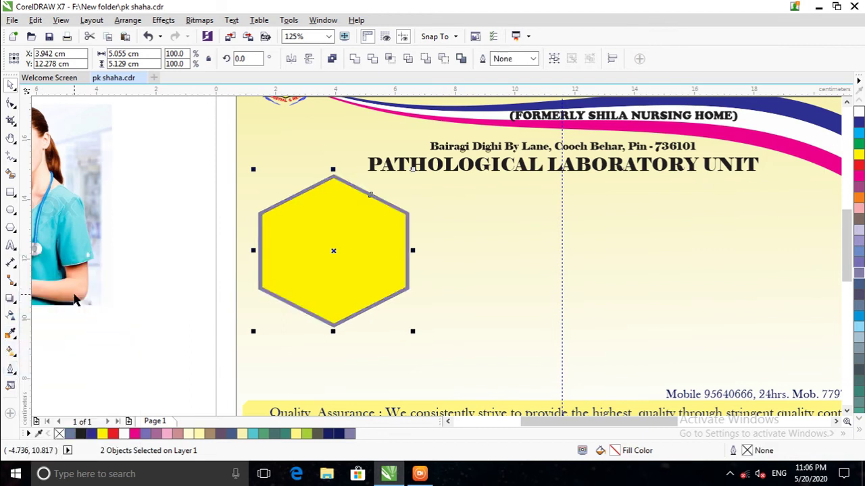
# Group the two hexagons and drop a copy down-right of them.
pyautogui.scroll(-2, 407, 317)
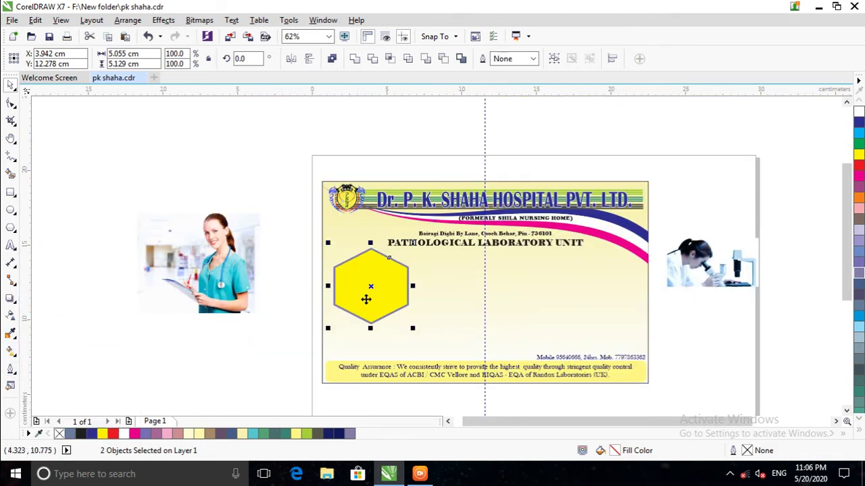
pyautogui.rightClick(371, 285)
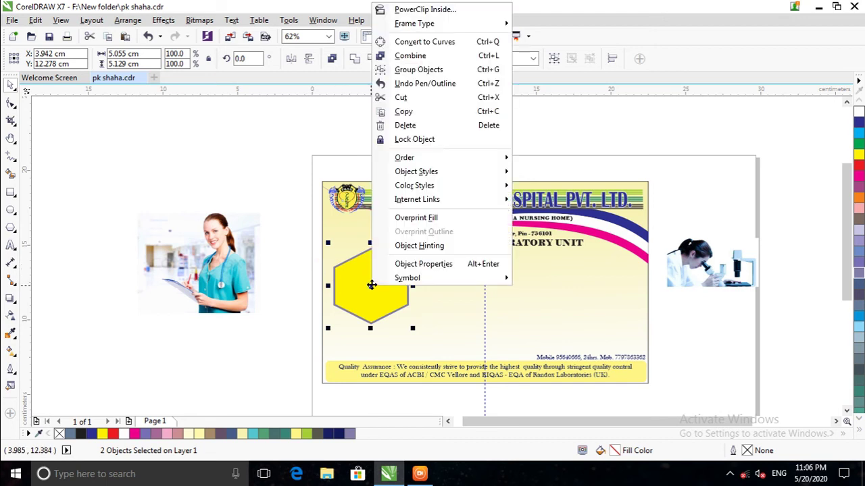
pyautogui.click(451, 70)
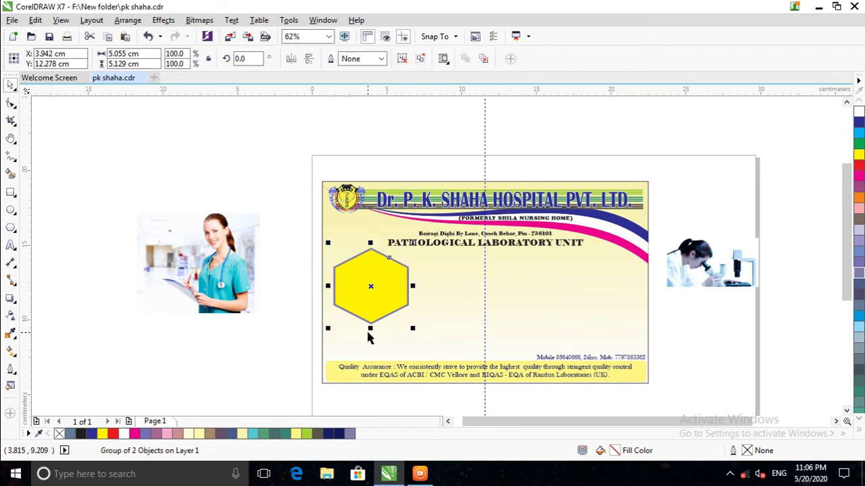
pyautogui.moveTo(371, 285); pyautogui.dragTo(496, 366)
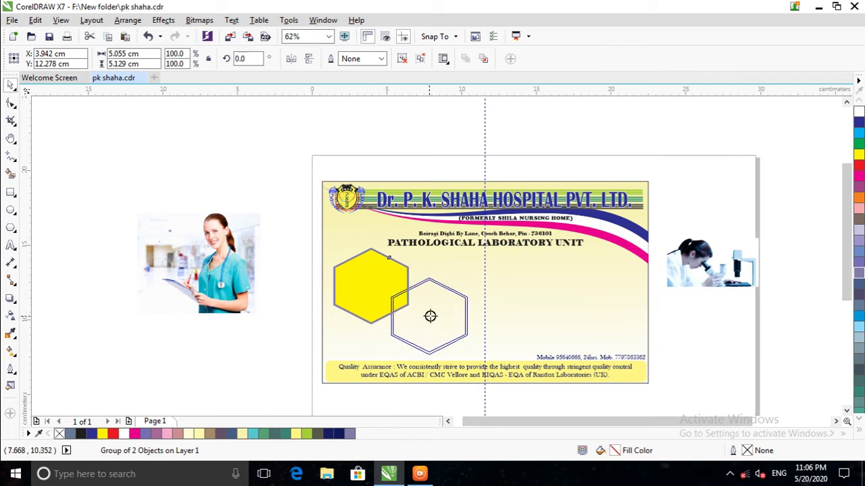
pyautogui.click(481, 345)
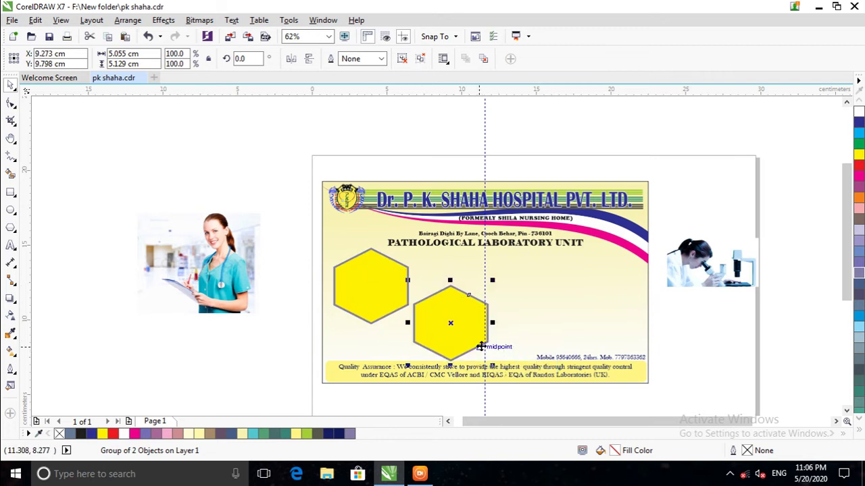
# Shrink the copied hexagon to about half size and settle it below-right of the large hexagon.
pyautogui.moveTo(492, 366); pyautogui.dragTo(458, 333)
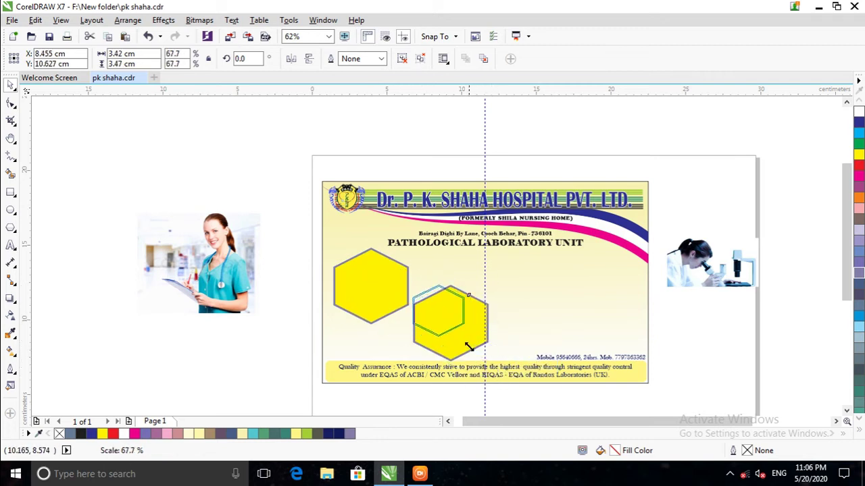
pyautogui.scroll(2, 419, 297)
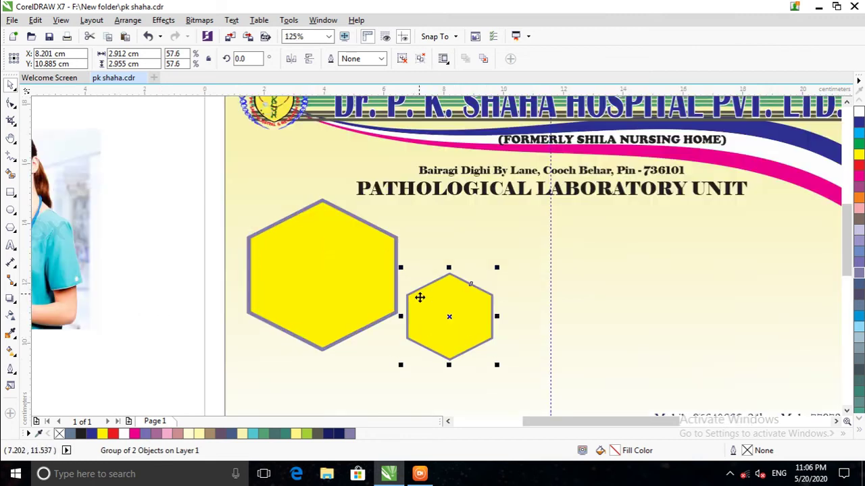
pyautogui.moveTo(444, 311); pyautogui.dragTo(446, 327)
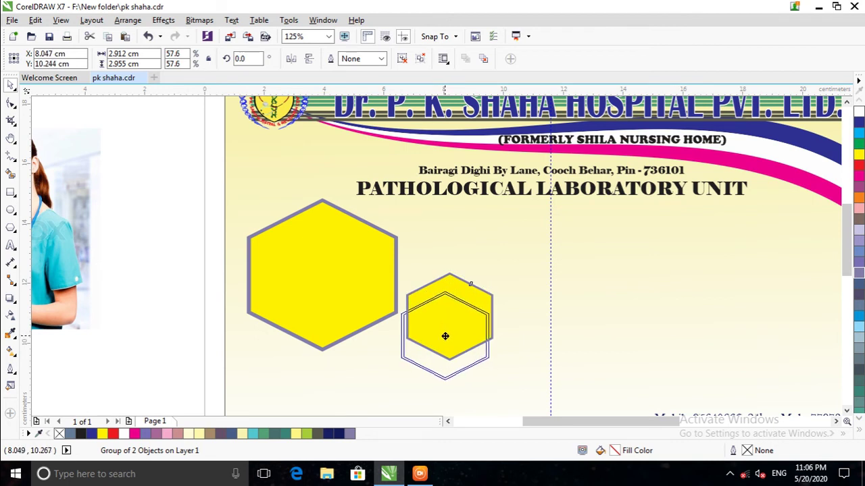
pyautogui.moveTo(447, 327); pyautogui.dragTo(445, 336)
pyautogui.moveTo(493, 386); pyautogui.dragTo(480, 373)
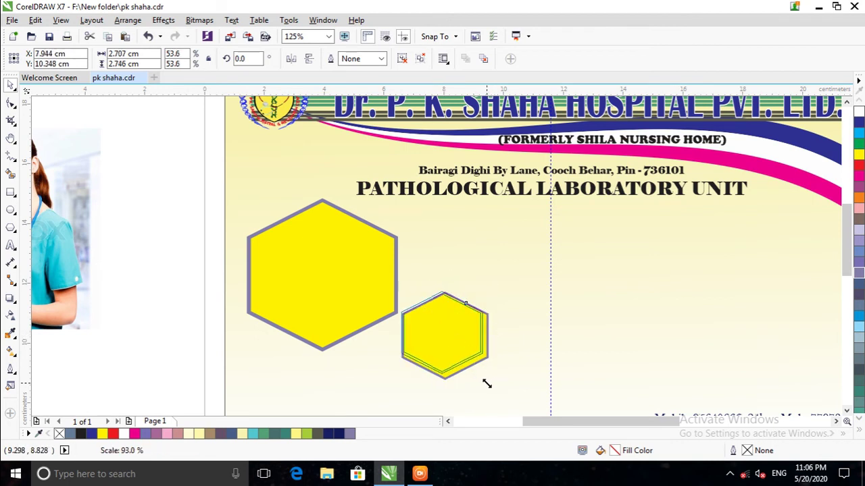
pyautogui.moveTo(449, 341); pyautogui.dragTo(438, 337)
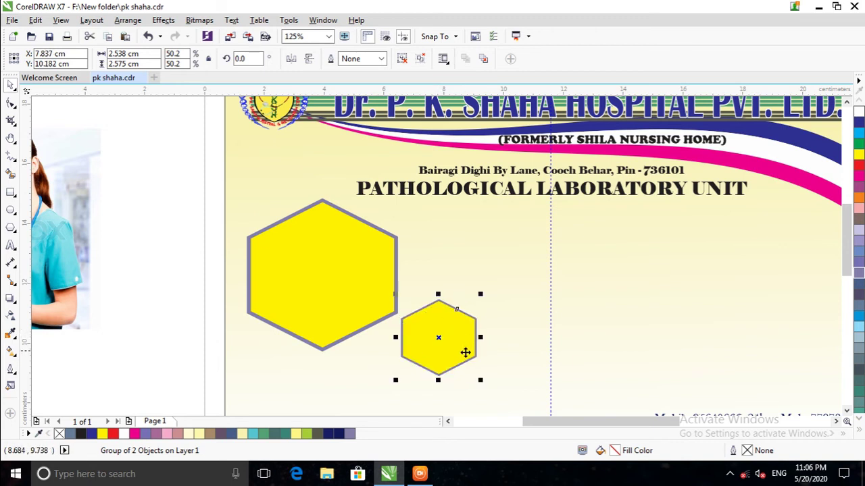
pyautogui.moveTo(472, 355); pyautogui.dragTo(464, 356)
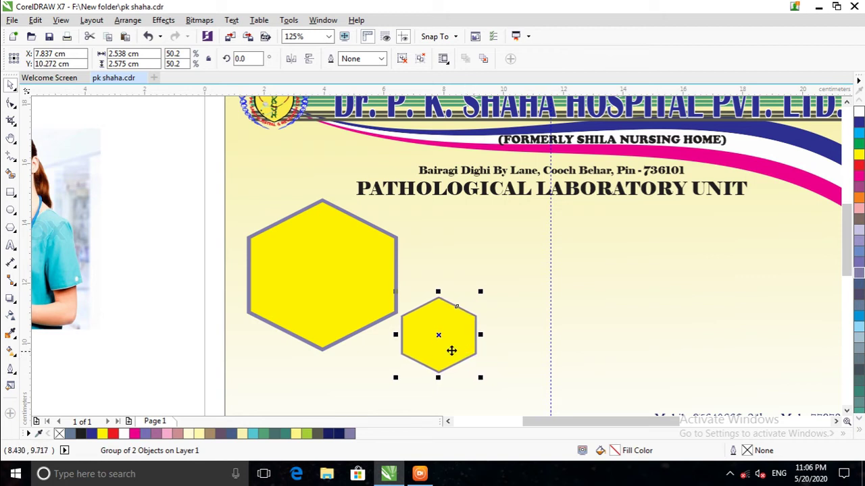
# Drop another copy of the small hexagon further down near the footer.
pyautogui.moveTo(439, 335); pyautogui.dragTo(371, 375)
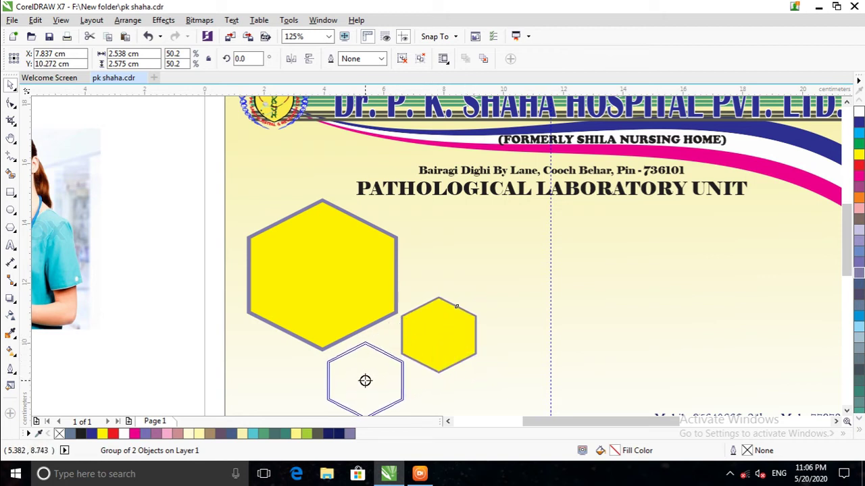
pyautogui.moveTo(371, 375); pyautogui.dragTo(395, 397)
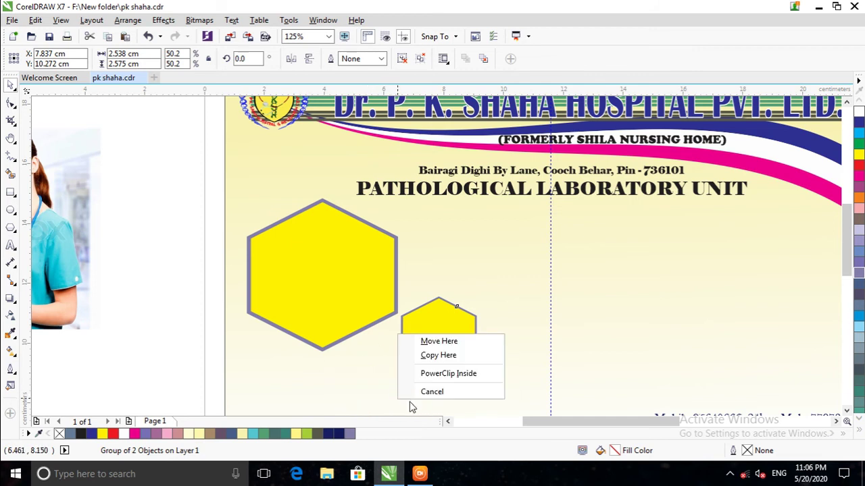
pyautogui.click(464, 359)
# Delete the stray lower copy of the small hexagon.
pyautogui.scroll(-2, 464, 359)
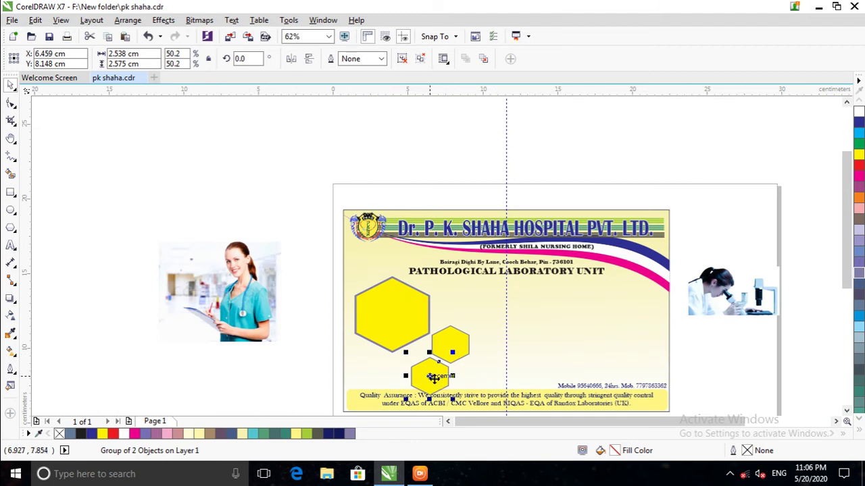
pyautogui.press('Delete')
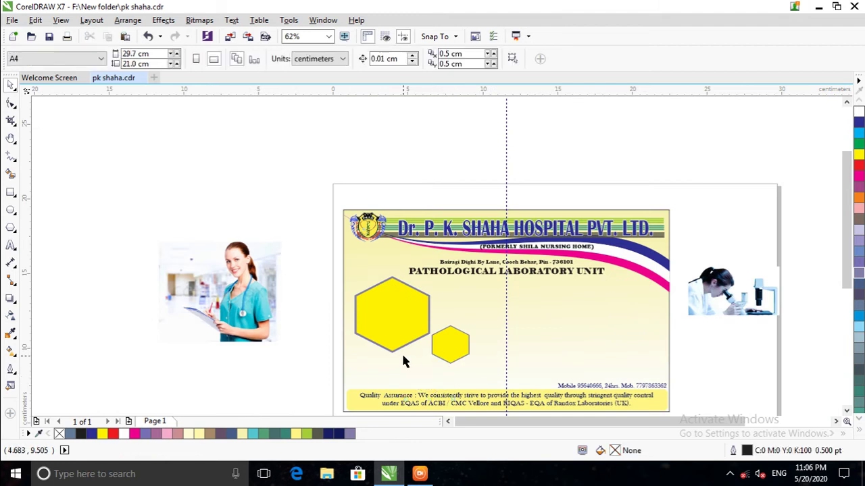
pyautogui.scroll(2, 403, 361)
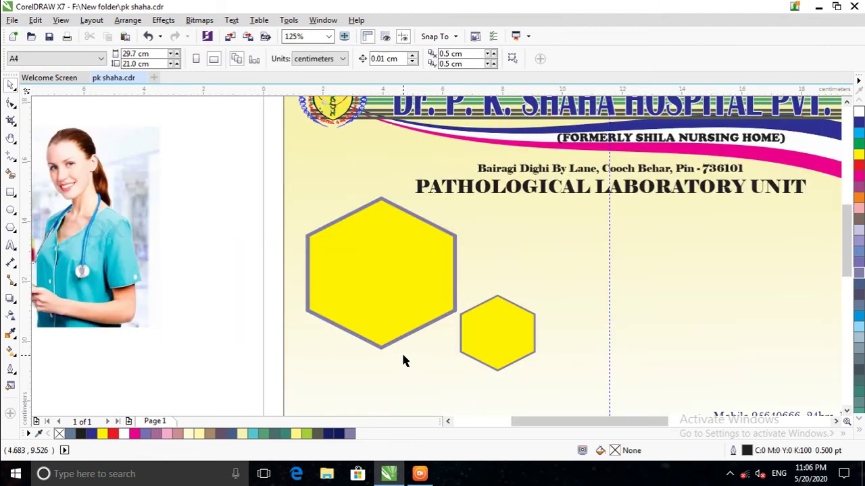
# Pan the view down and drop a copy of the small hexagon at the lower left.
pyautogui.click(491, 341)
pyautogui.click(10, 139)
pyautogui.moveTo(381, 327); pyautogui.dragTo(374, 264)
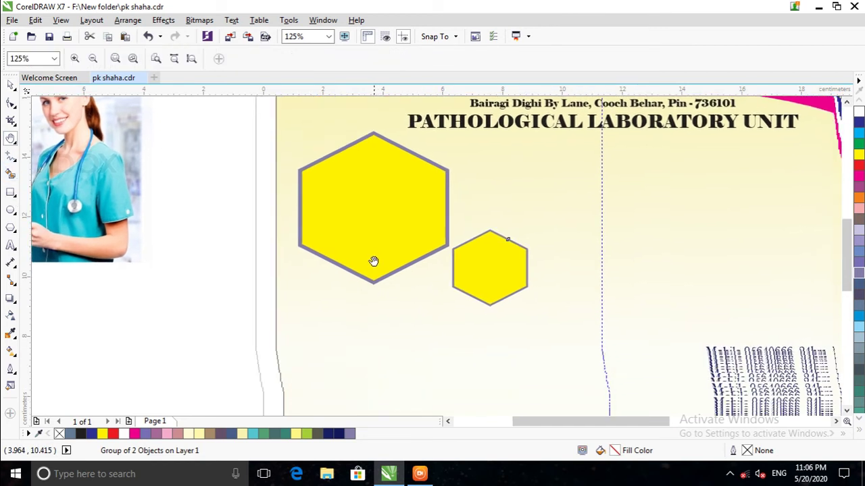
pyautogui.click(11, 86)
pyautogui.moveTo(489, 269); pyautogui.dragTo(318, 300)
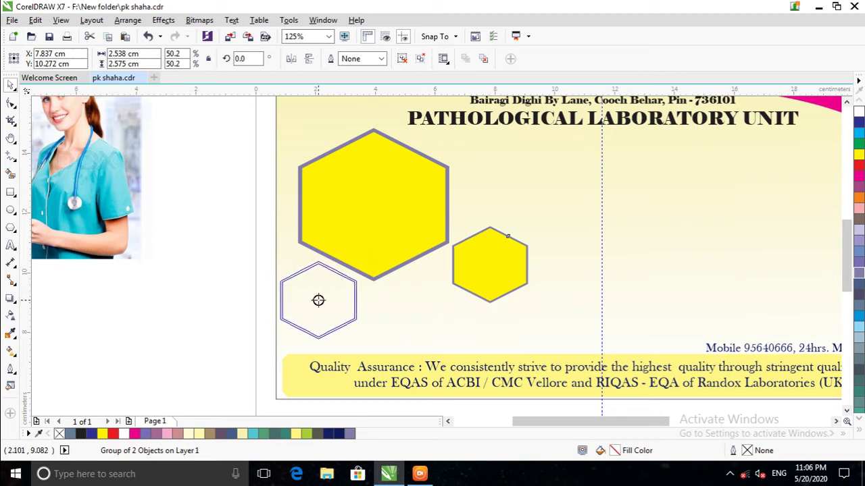
pyautogui.click(357, 321)
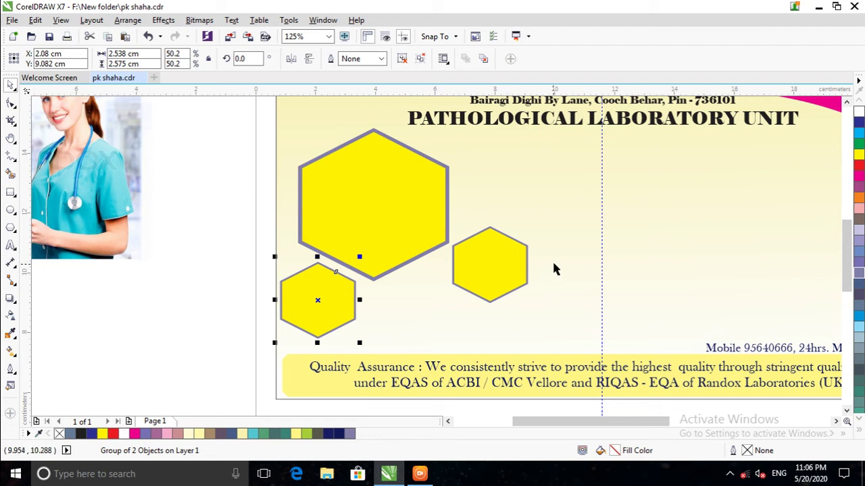
# Move the right small hexagon beside it beneath the large hexagon.
pyautogui.click(218, 204)
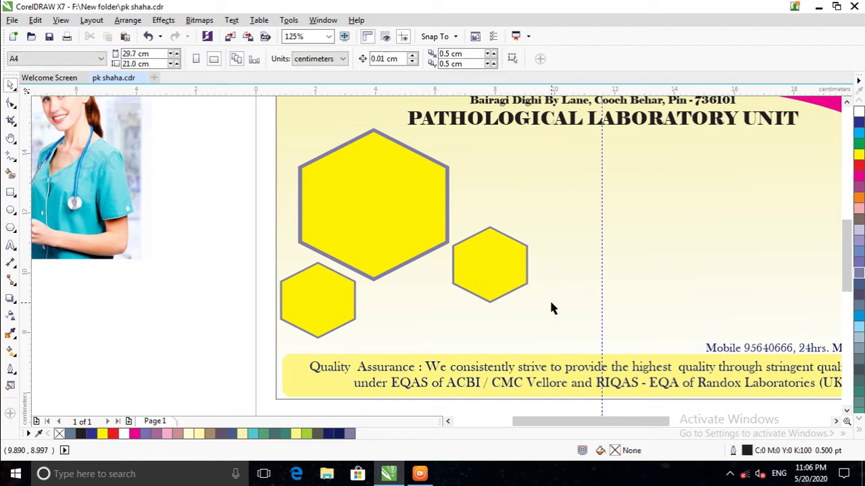
pyautogui.click(486, 266)
pyautogui.moveTo(487, 266); pyautogui.dragTo(431, 300)
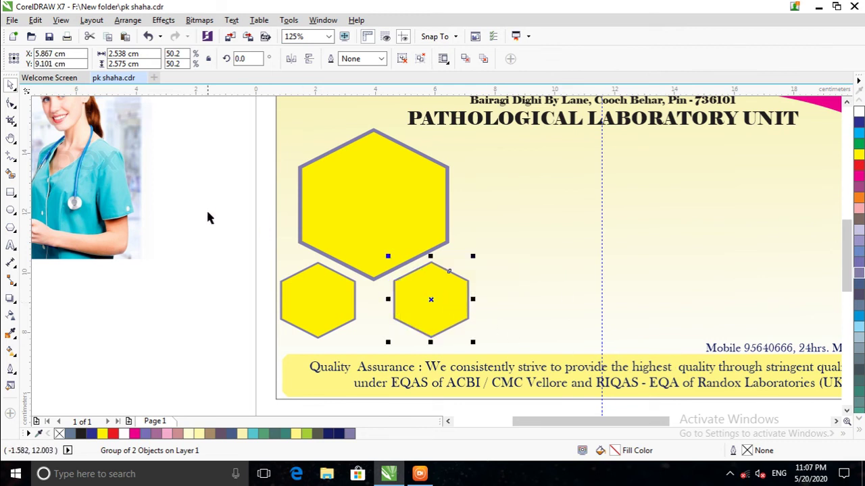
pyautogui.click(229, 231)
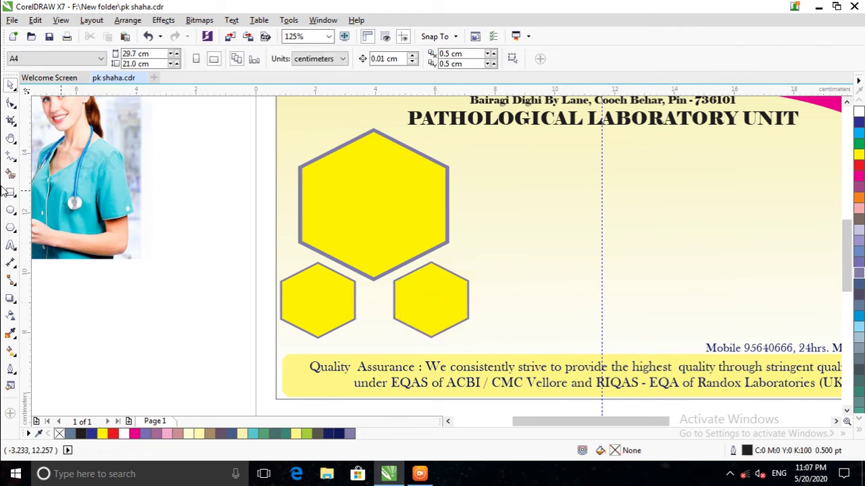
pyautogui.rightClick(85, 179)
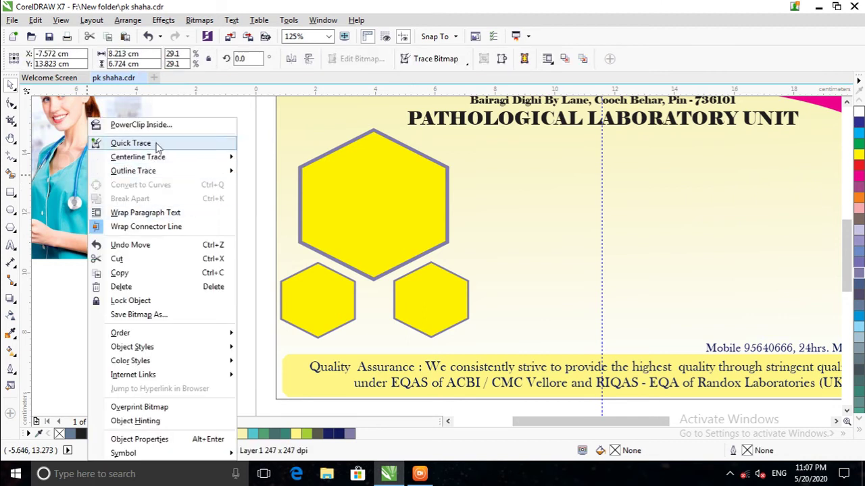
# PowerClip the nurse photo into the large hexagon and shift it to frame her face.
pyautogui.click(168, 127)
pyautogui.click(365, 176)
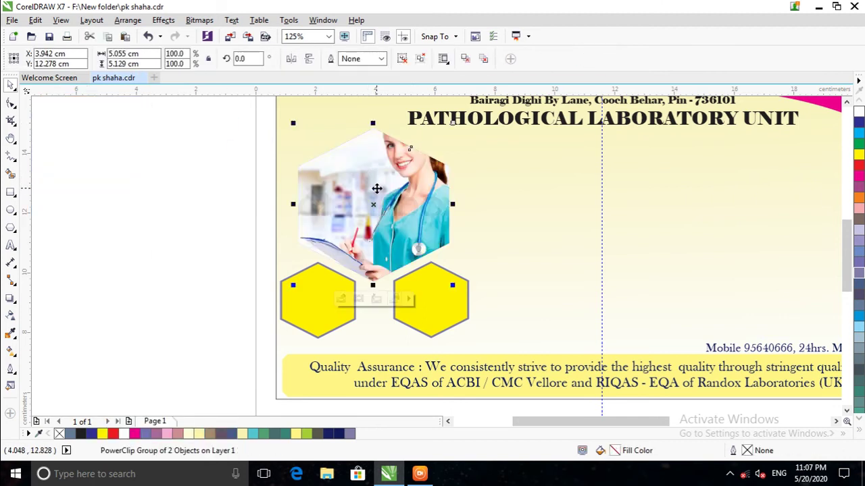
pyautogui.rightClick(376, 189)
pyautogui.click(425, 142)
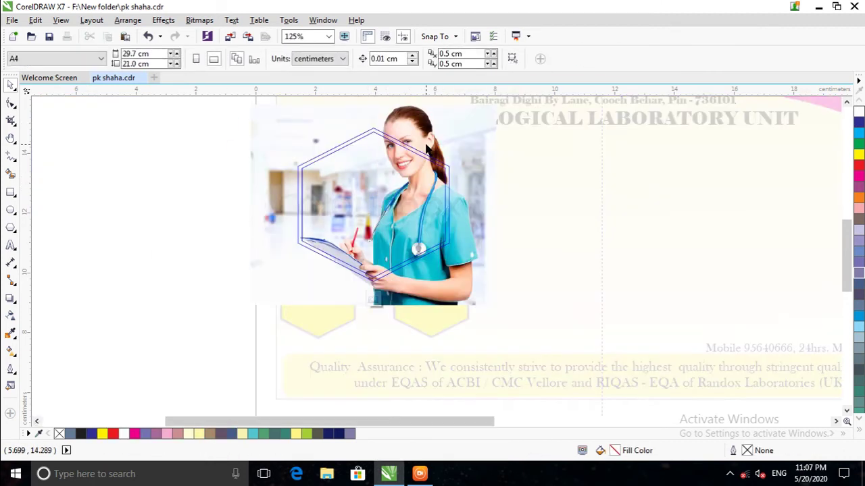
pyautogui.click(393, 184)
pyautogui.moveTo(375, 204); pyautogui.dragTo(358, 218)
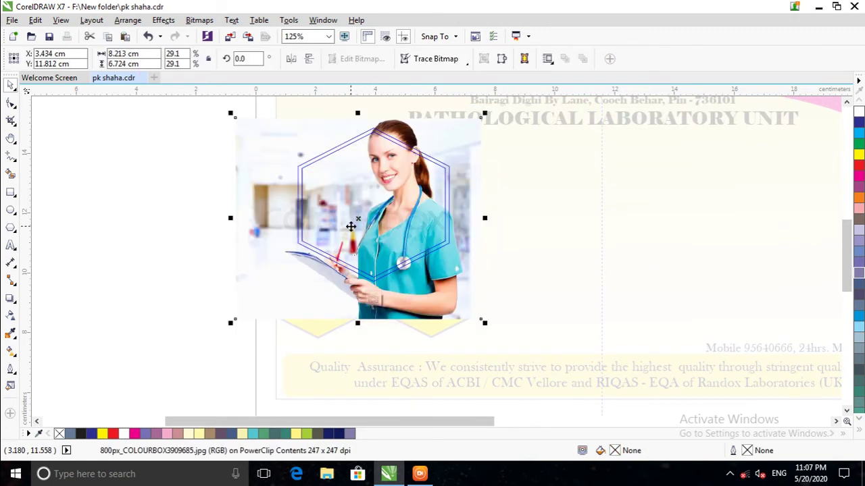
pyautogui.moveTo(358, 219); pyautogui.dragTo(343, 228)
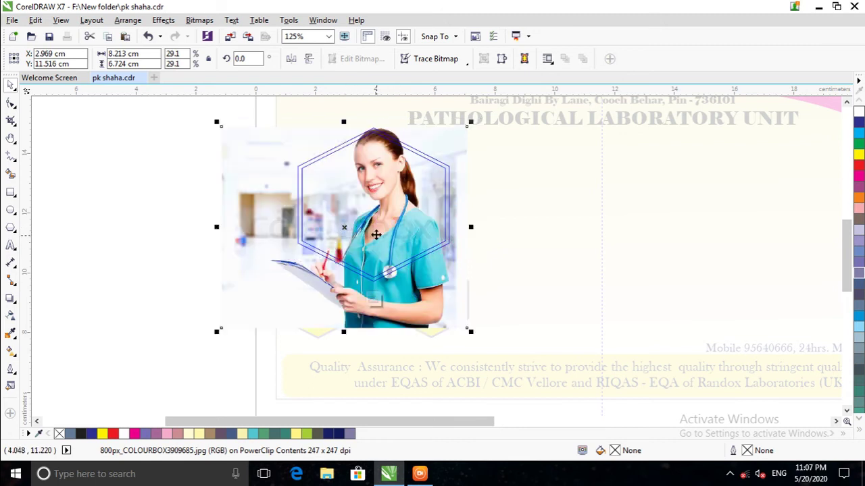
pyautogui.moveTo(343, 227); pyautogui.dragTo(340, 217)
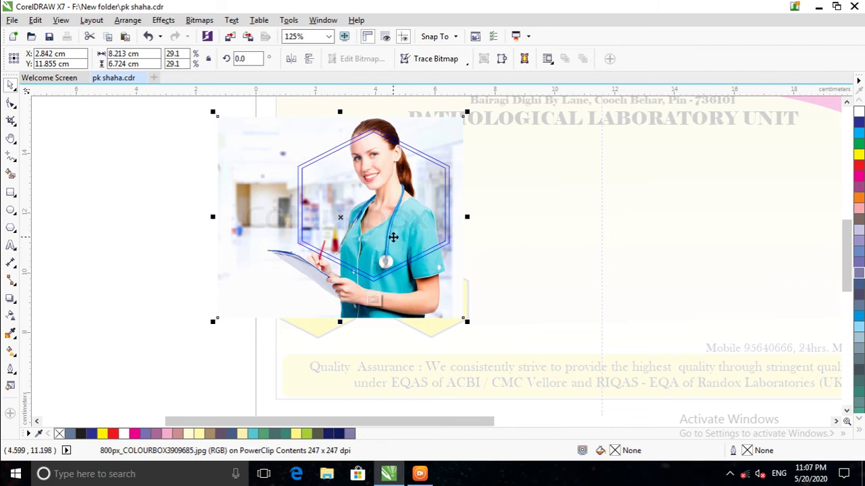
pyautogui.rightClick(393, 237)
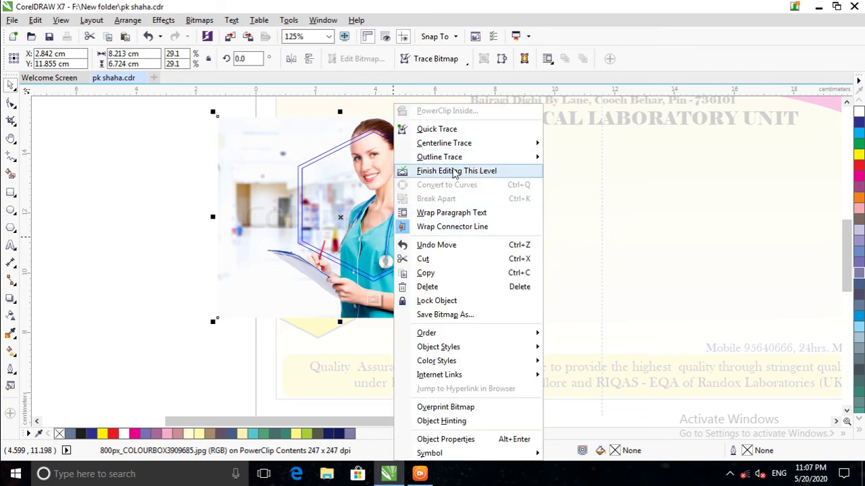
pyautogui.click(455, 174)
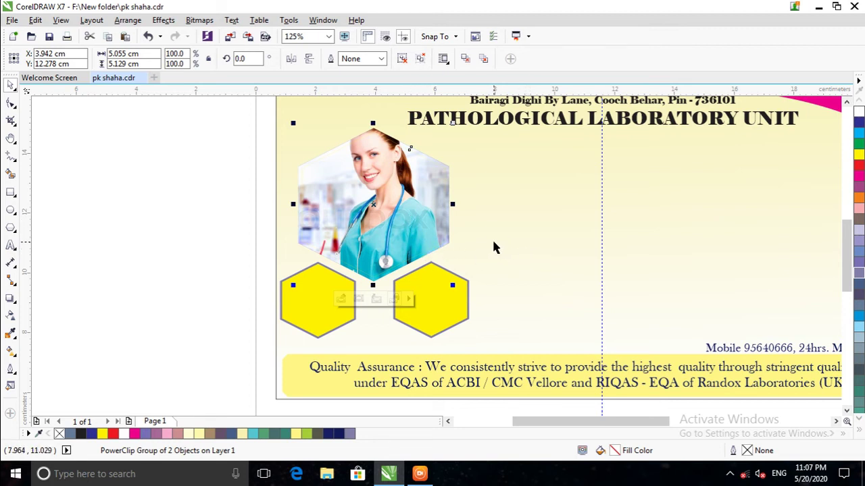
# Nudge the clipped nurse photo up and right using Ctrl+E contents editing.
pyautogui.hotkey('ctrl', 'e')
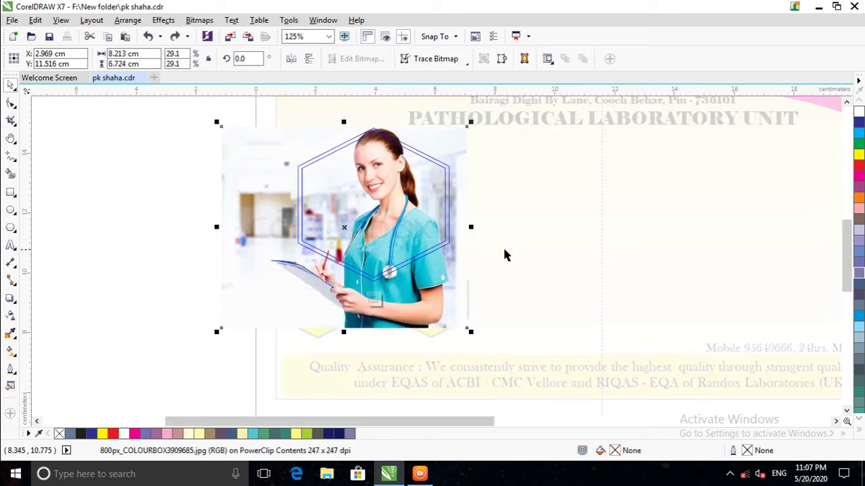
pyautogui.press('Right')
pyautogui.press('Right')
pyautogui.press('Up')
pyautogui.press('Right')
pyautogui.press('Right')
pyautogui.press('Up')
pyautogui.press('Up')
pyautogui.hotkey('ctrl', 'e')
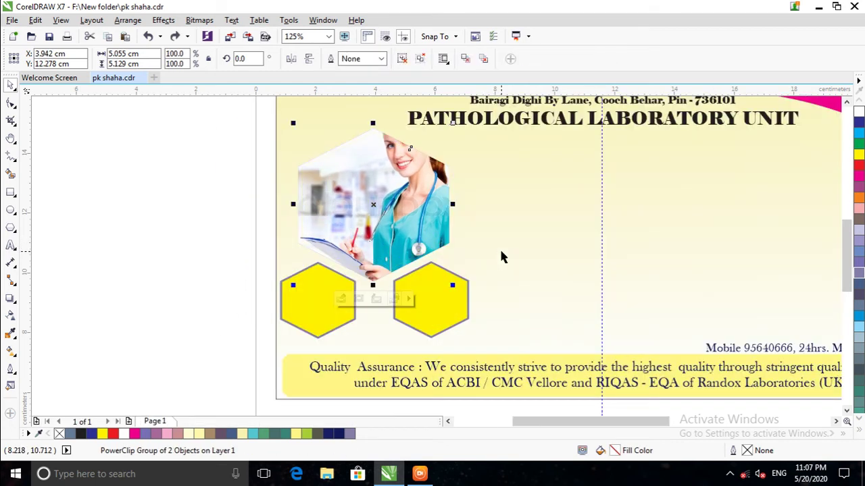
pyautogui.hotkey('ctrl', 'e')
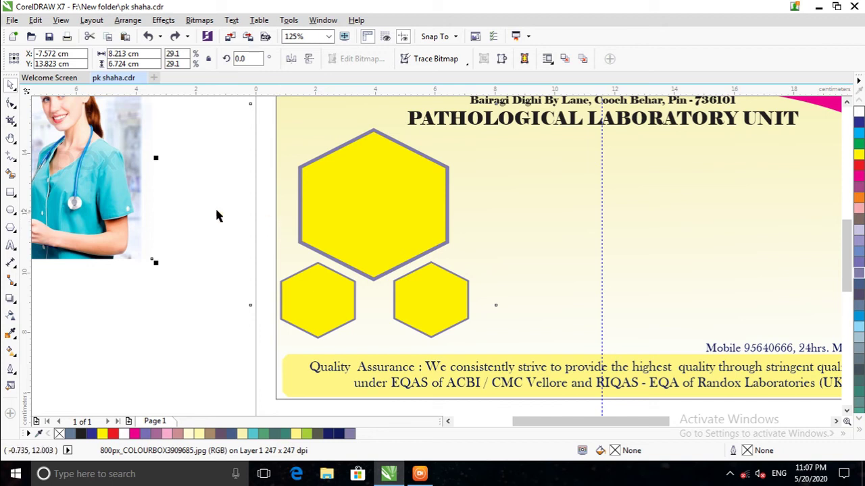
# Ungroup the large hexagon frame and select the hexagon on its own.
pyautogui.click(357, 208)
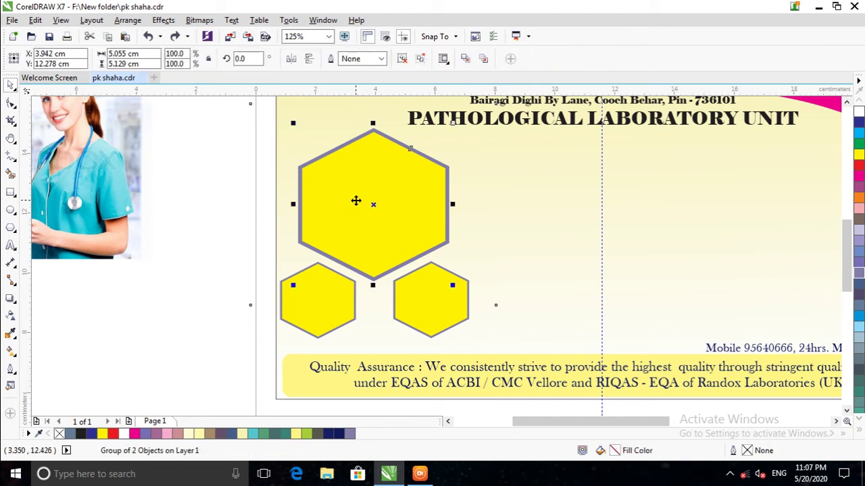
pyautogui.rightClick(356, 200)
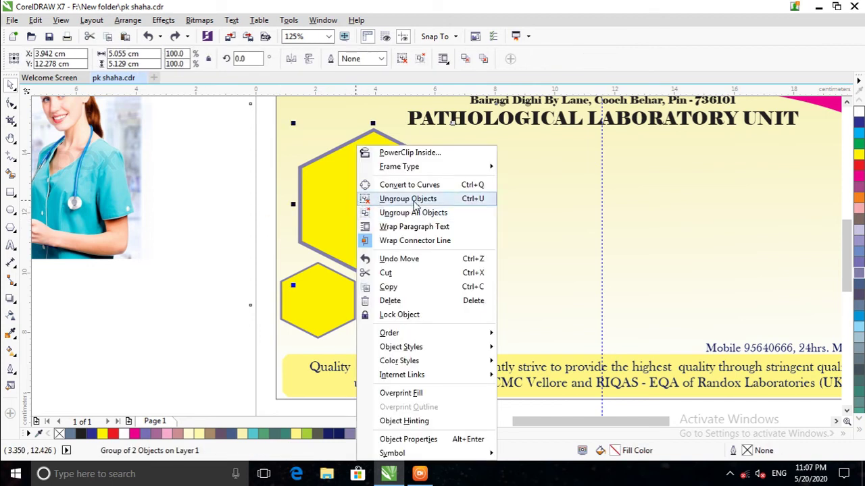
pyautogui.click(416, 199)
pyautogui.click(236, 215)
pyautogui.click(331, 213)
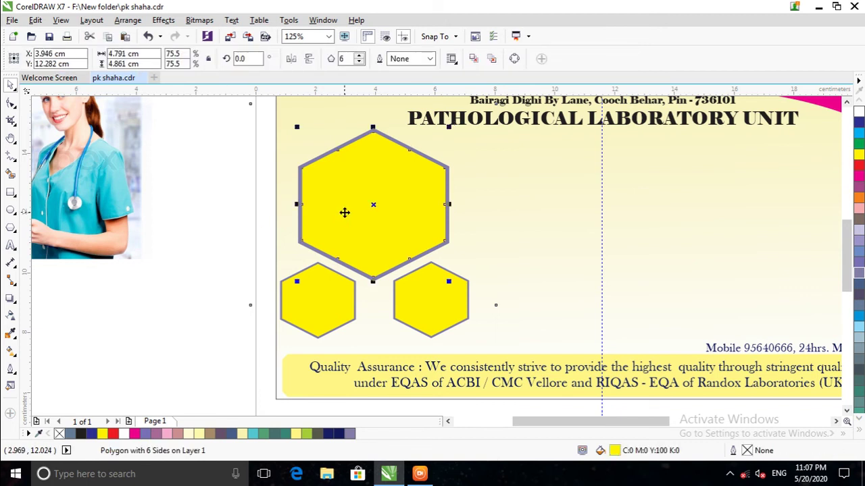
# PowerClip the nurse photo inside the large hexagon and enter Edit PowerClip.
pyautogui.click(78, 186)
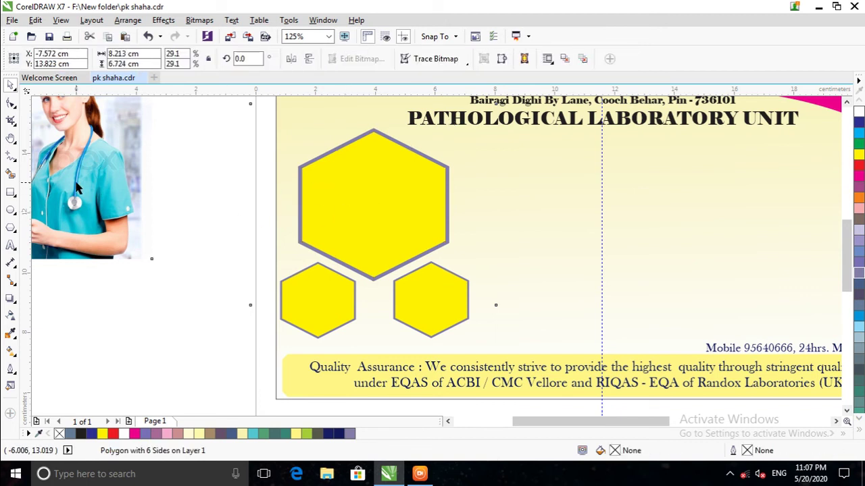
pyautogui.rightClick(76, 183)
pyautogui.click(133, 123)
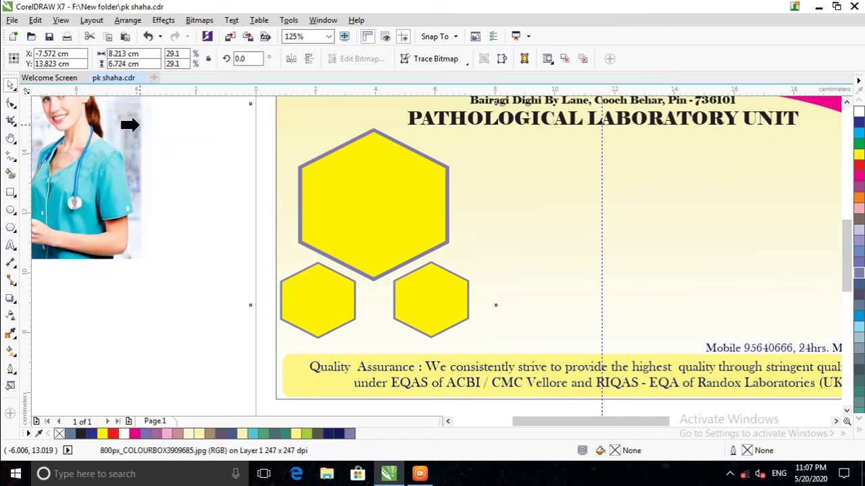
pyautogui.click(348, 185)
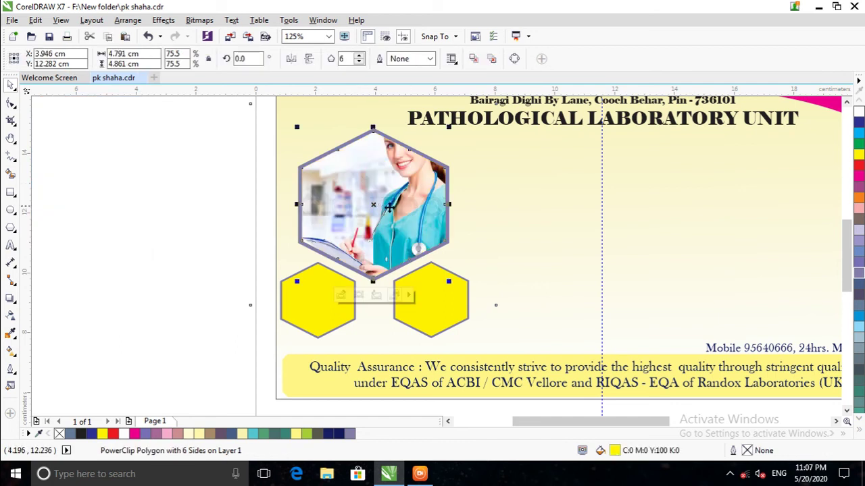
pyautogui.rightClick(375, 210)
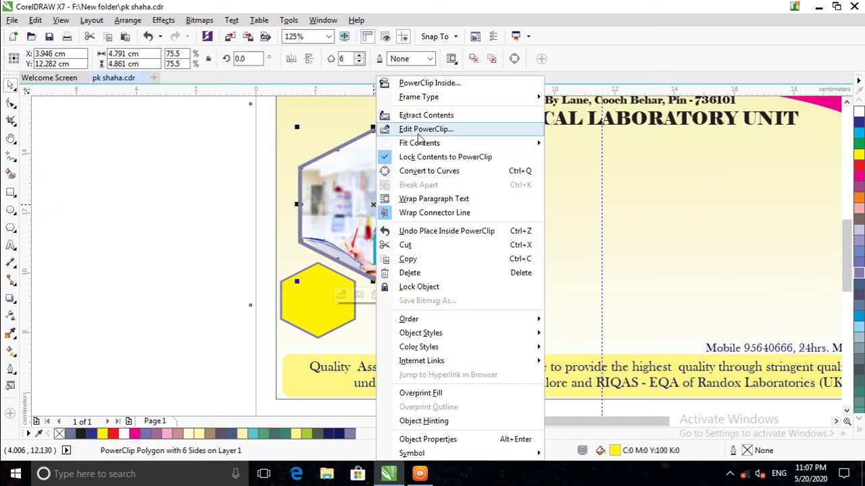
pyautogui.click(419, 131)
# Move the nurse photo left, trim its height from the top, and finish editing.
pyautogui.click(404, 195)
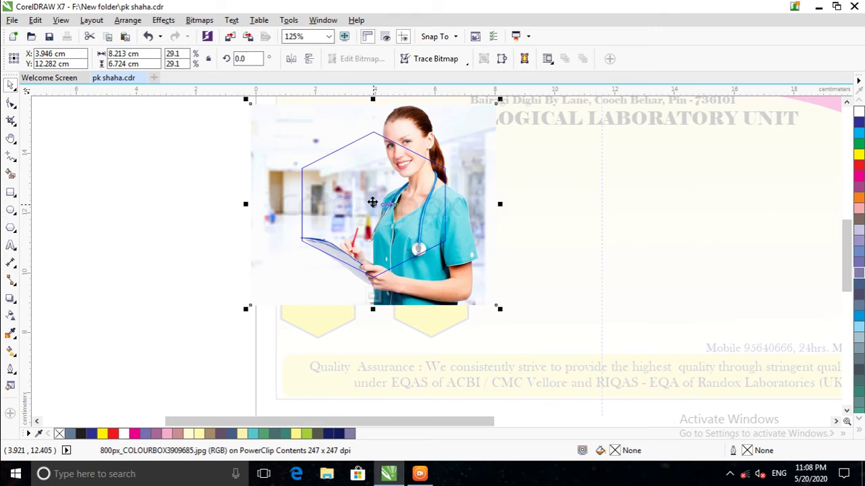
pyautogui.moveTo(372, 207); pyautogui.dragTo(348, 226)
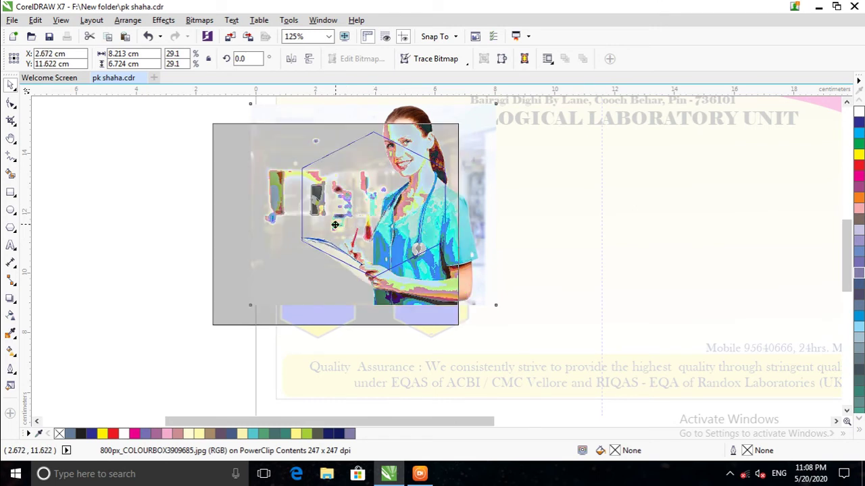
pyautogui.moveTo(348, 226); pyautogui.dragTo(327, 222)
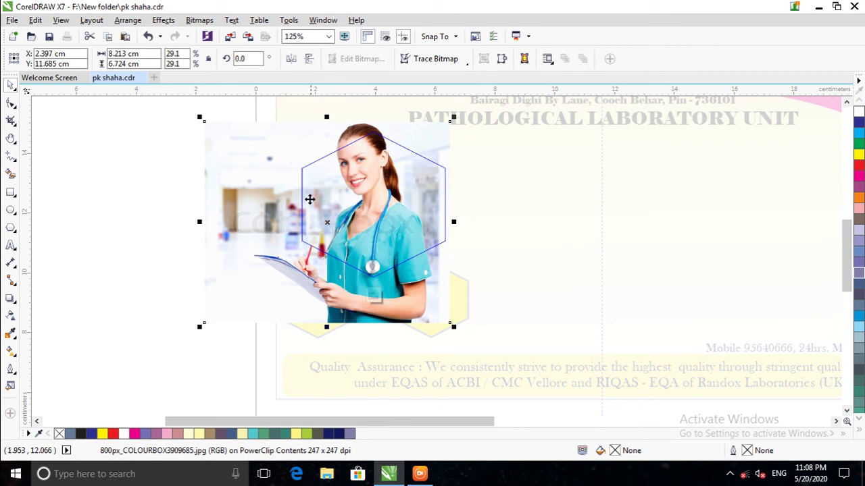
pyautogui.moveTo(326, 117); pyautogui.dragTo(328, 129)
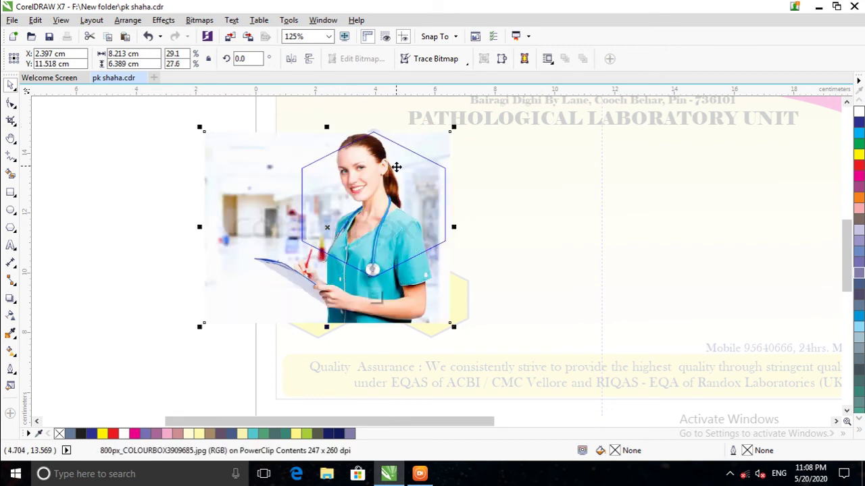
pyautogui.rightClick(348, 214)
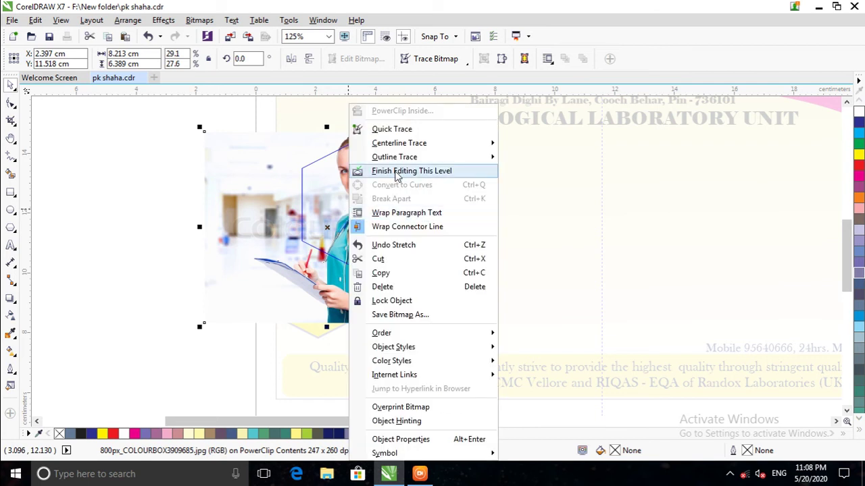
pyautogui.click(397, 173)
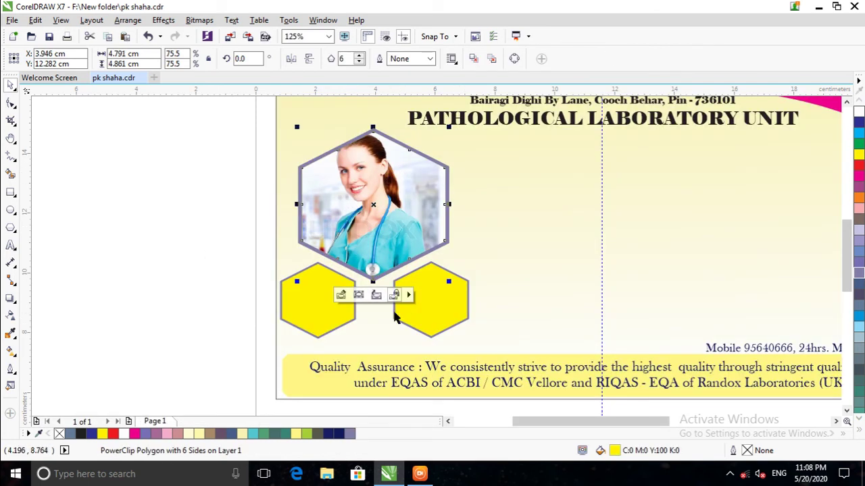
pyautogui.scroll(-1, 579, 286)
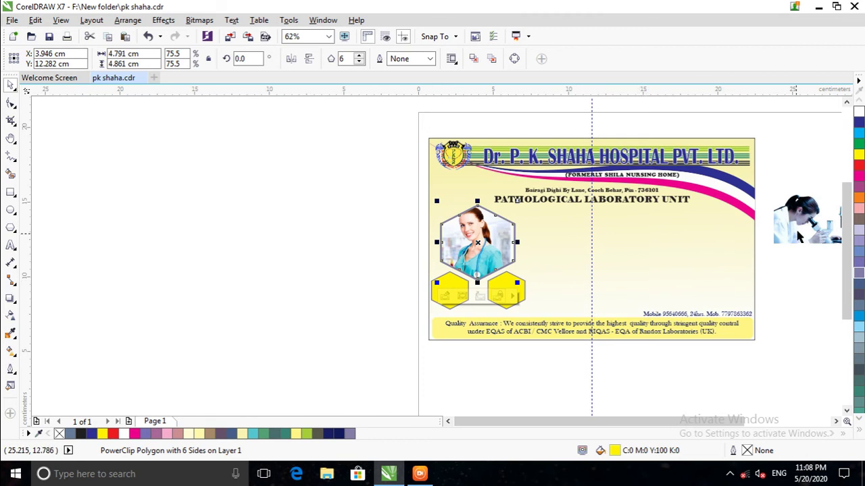
# Begin PowerClipping the microscope photo, then cancel the attempt.
pyautogui.click(797, 240)
pyautogui.rightClick(807, 218)
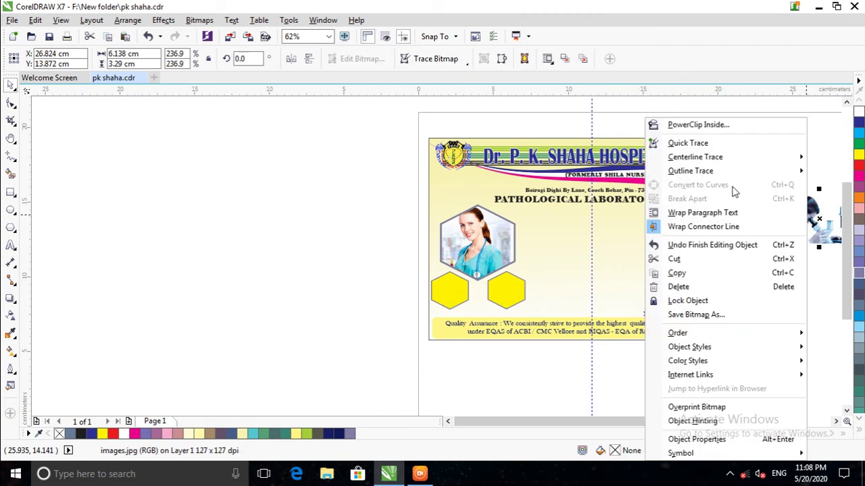
pyautogui.click(703, 128)
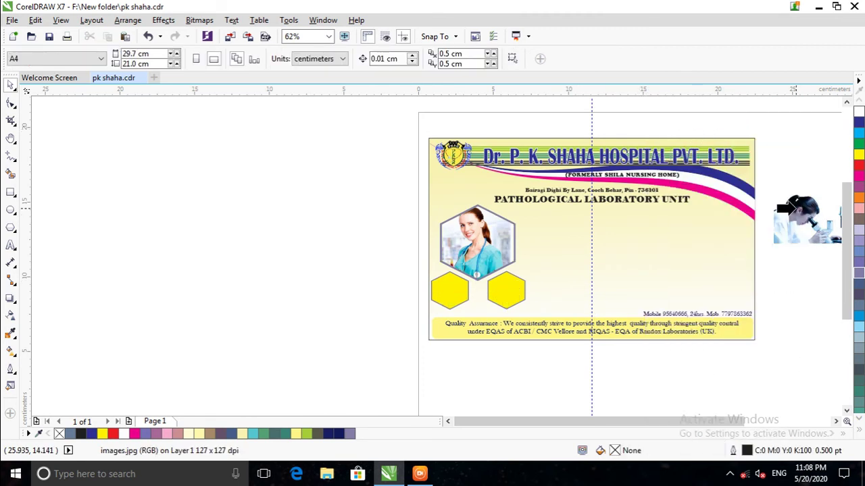
pyautogui.press('Escape')
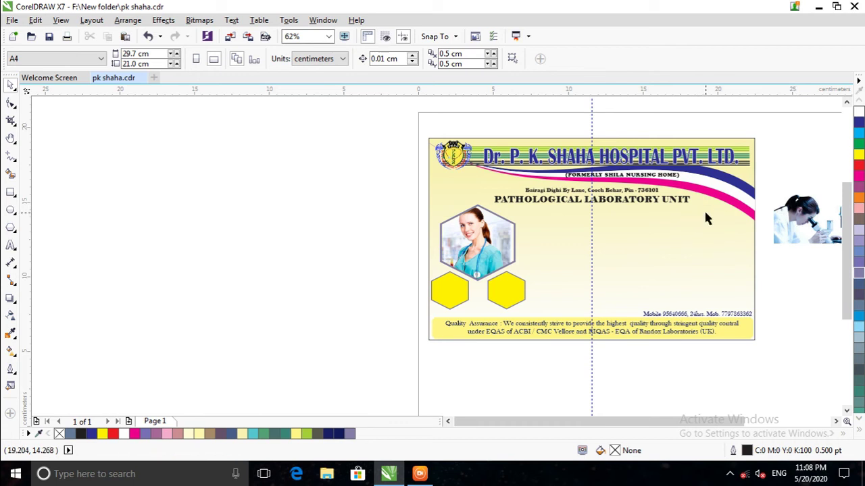
pyautogui.scroll(2, 473, 295)
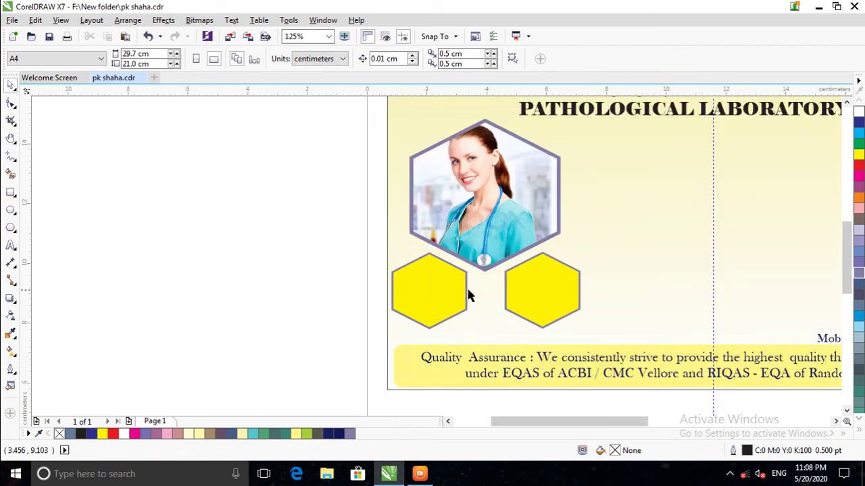
# Ungroup the lower-left and lower-right small hexagons.
pyautogui.click(431, 292)
pyautogui.rightClick(431, 291)
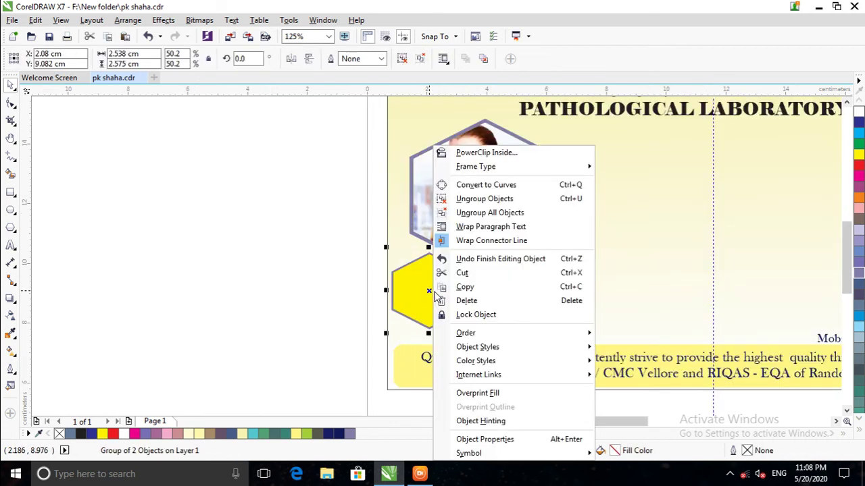
pyautogui.click(505, 198)
pyautogui.scroll(-2, 530, 244)
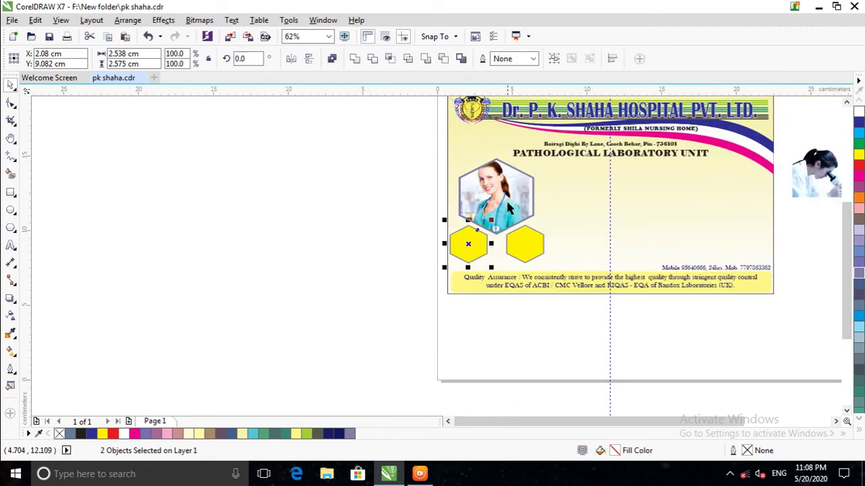
pyautogui.rightClick(530, 244)
pyautogui.click(574, 197)
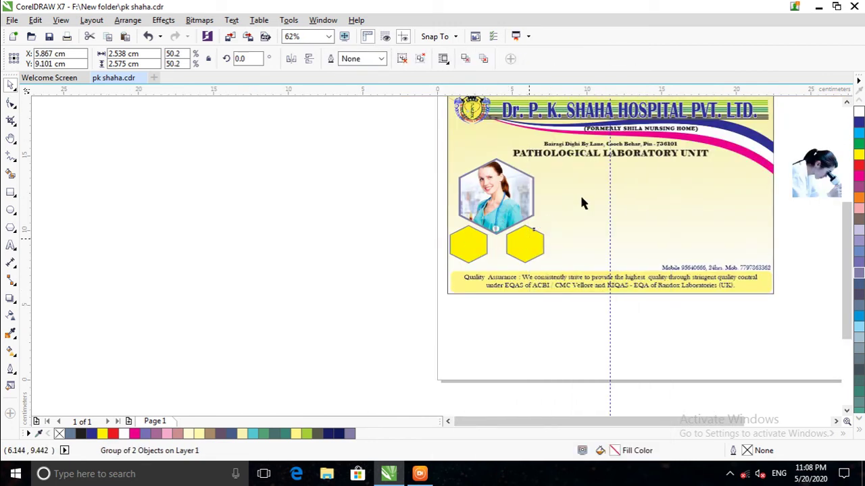
# Place the microscope photo inside the lower-left hexagon with PowerClip Inside.
pyautogui.click(828, 179)
pyautogui.rightClick(828, 179)
pyautogui.press('Escape')
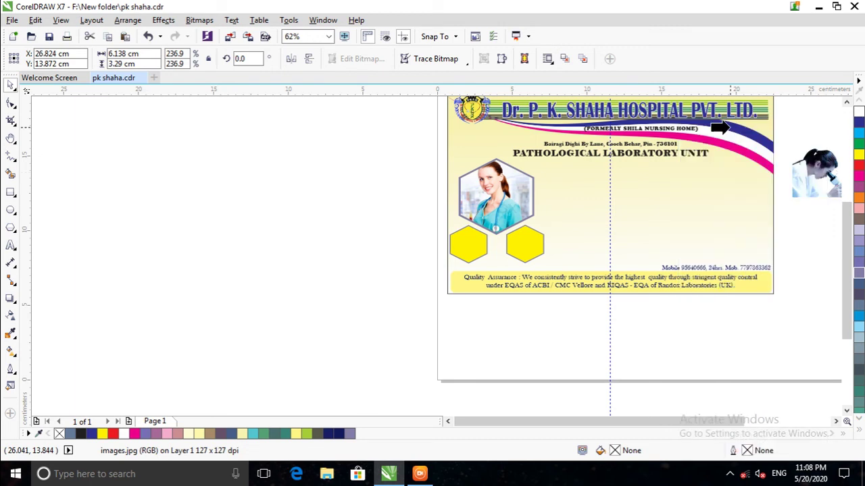
pyautogui.press('Escape')
pyautogui.click(466, 240)
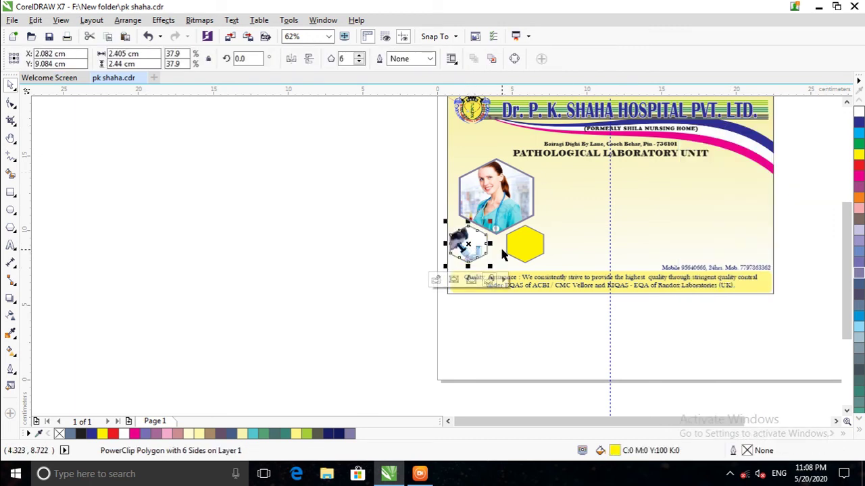
pyautogui.scroll(2, 475, 248)
pyautogui.scroll(3, 475, 248)
# Move the microscope photo and shrink it to 212.2% inside the lower-left hexagon, then finish editing.
pyautogui.rightClick(451, 240)
pyautogui.click(502, 130)
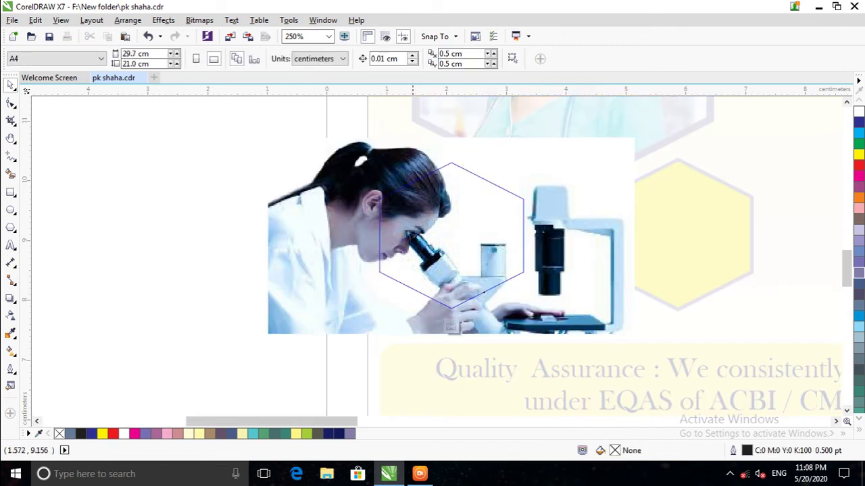
pyautogui.click(408, 225)
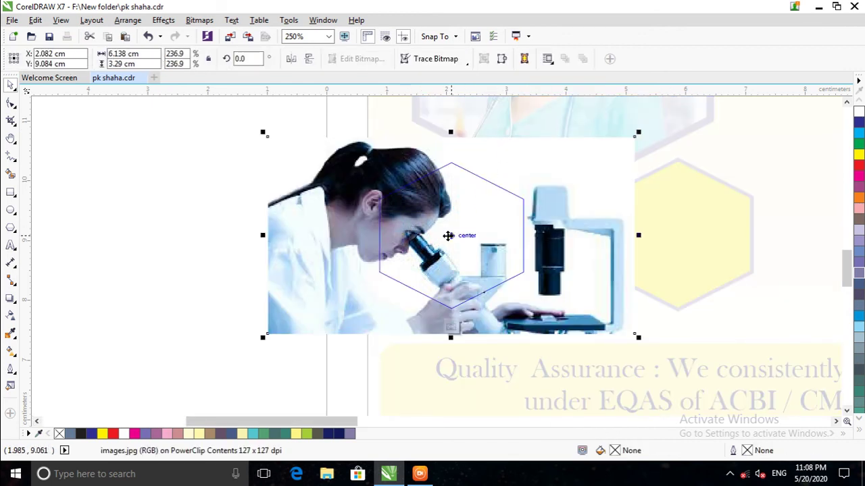
pyautogui.moveTo(449, 235); pyautogui.dragTo(495, 241)
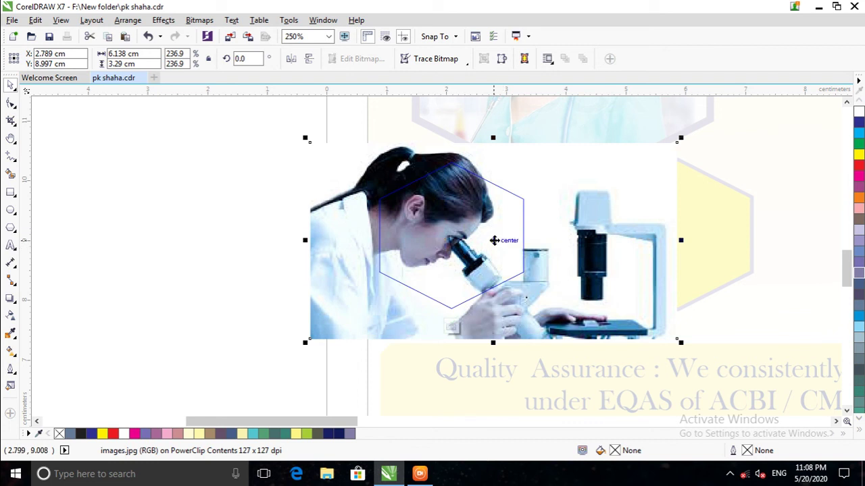
pyautogui.moveTo(494, 240); pyautogui.dragTo(461, 226)
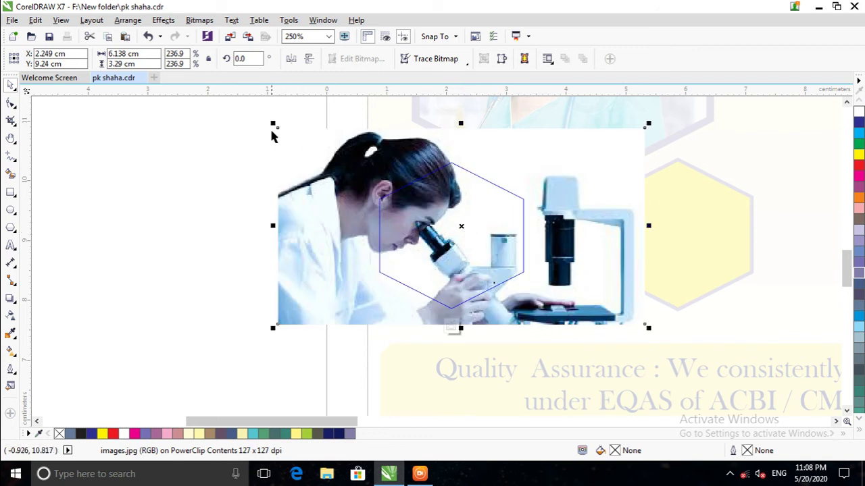
pyautogui.moveTo(273, 125); pyautogui.dragTo(311, 144)
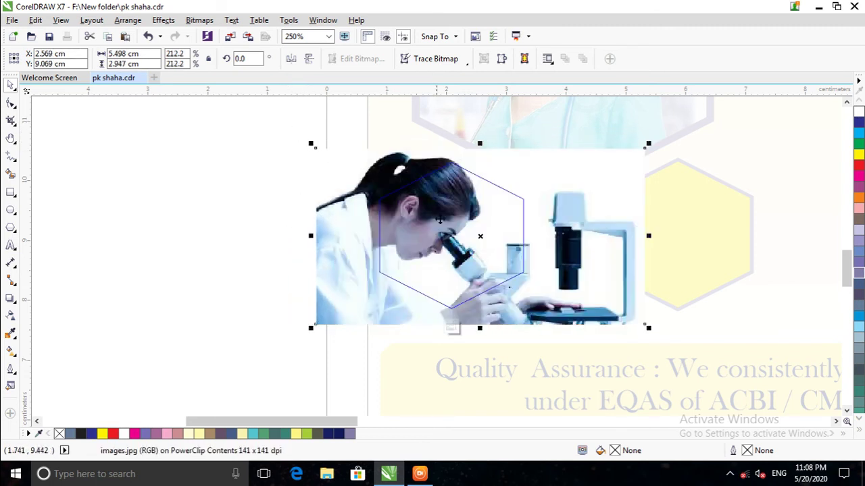
pyautogui.moveTo(473, 232); pyautogui.dragTo(469, 230)
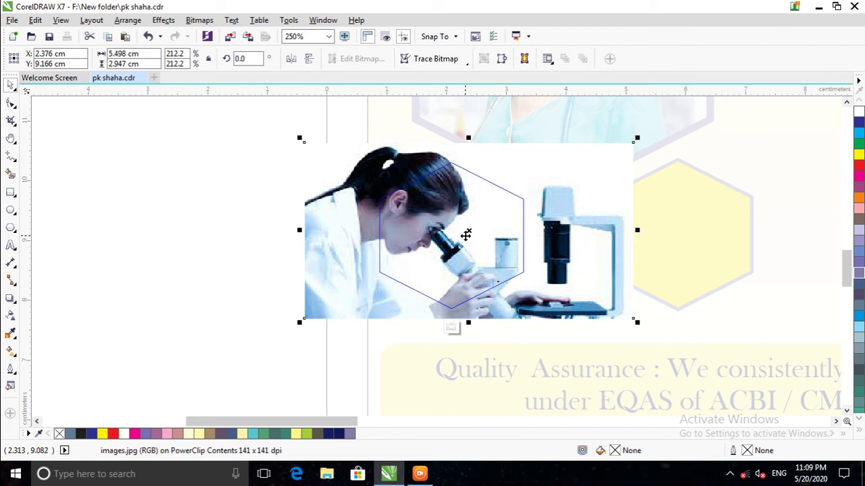
pyautogui.rightClick(466, 233)
pyautogui.click(529, 170)
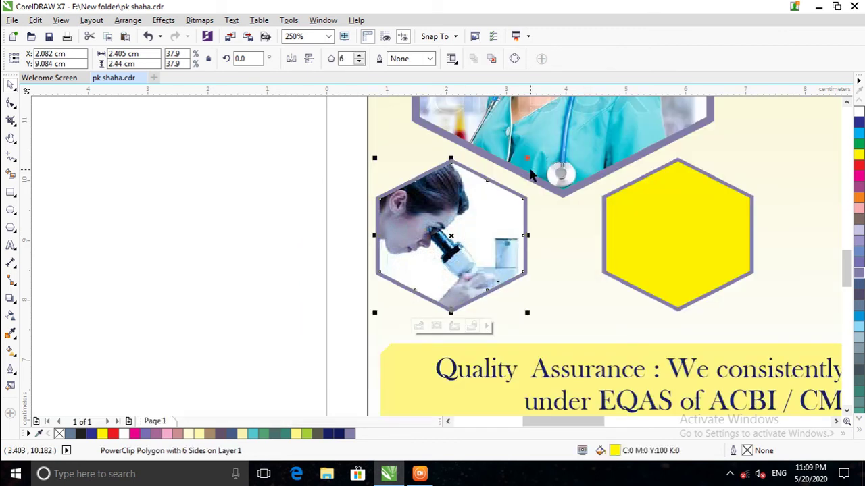
# Pan the page into view and select the empty lower-right yellow hexagon.
pyautogui.click(694, 218)
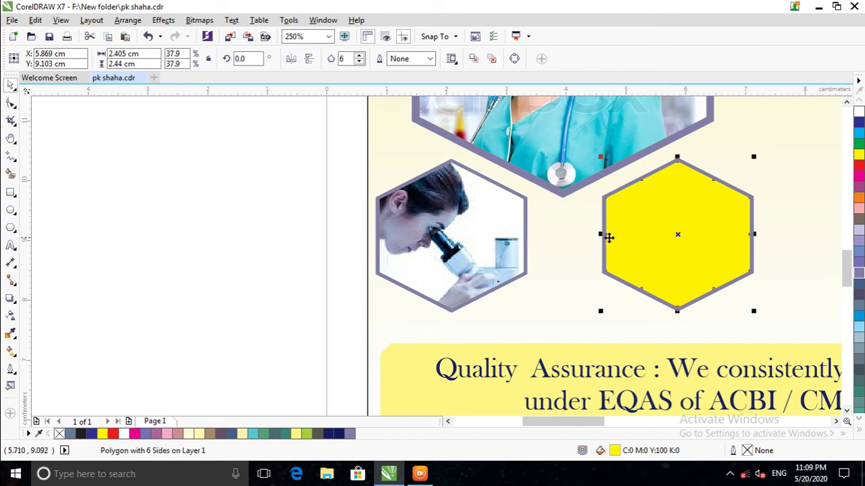
pyautogui.click(11, 138)
pyautogui.moveTo(560, 213); pyautogui.dragTo(388, 241)
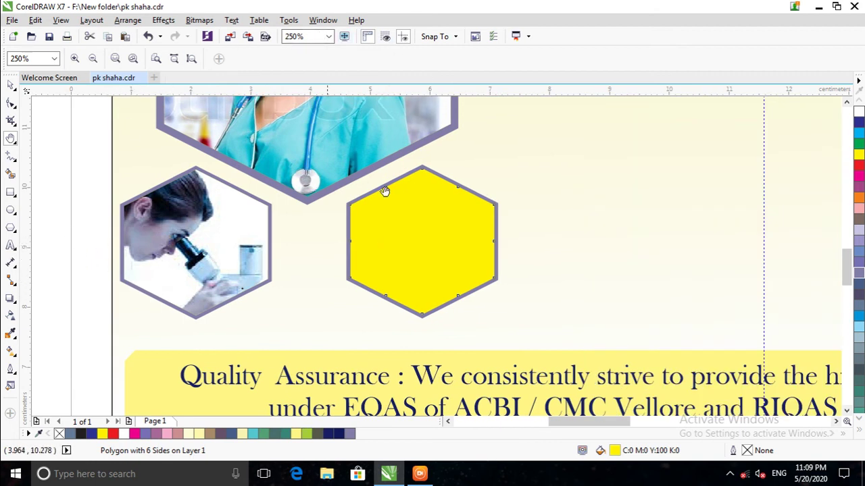
pyautogui.click(10, 84)
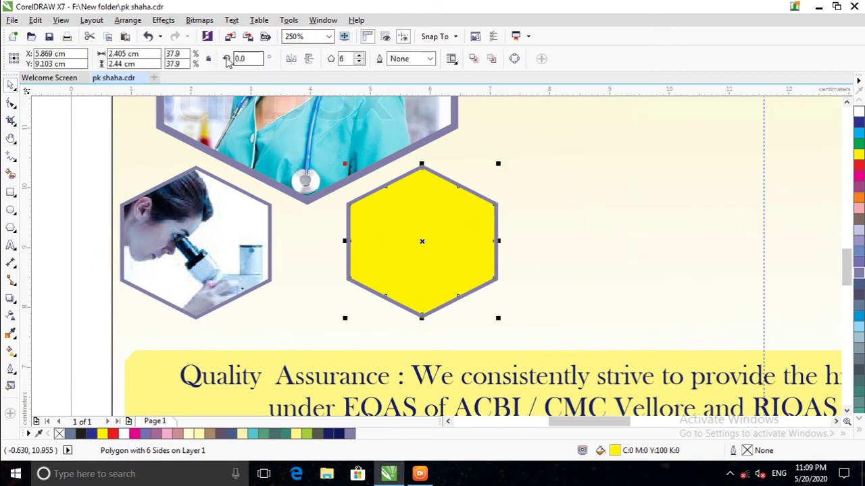
pyautogui.click(229, 36)
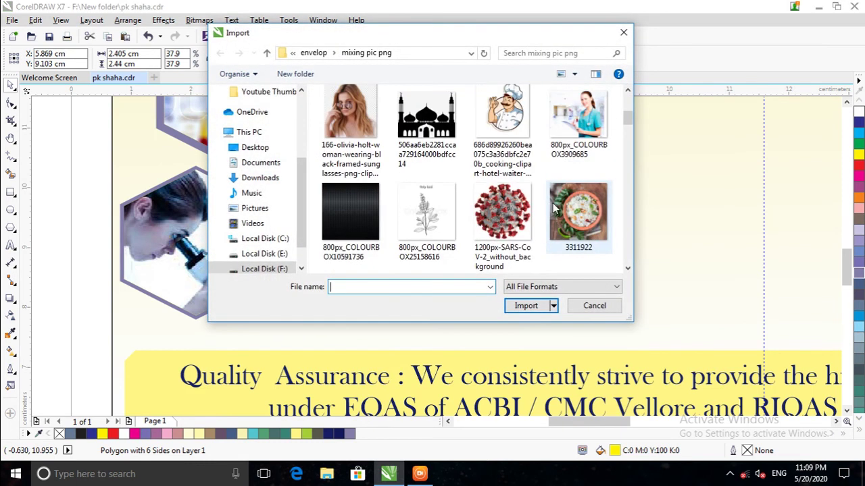
# Import jhg.png and place it beside the yellow hexagon.
pyautogui.scroll(-3, 553, 210)
pyautogui.scroll(-3, 552, 209)
pyautogui.scroll(-1, 552, 210)
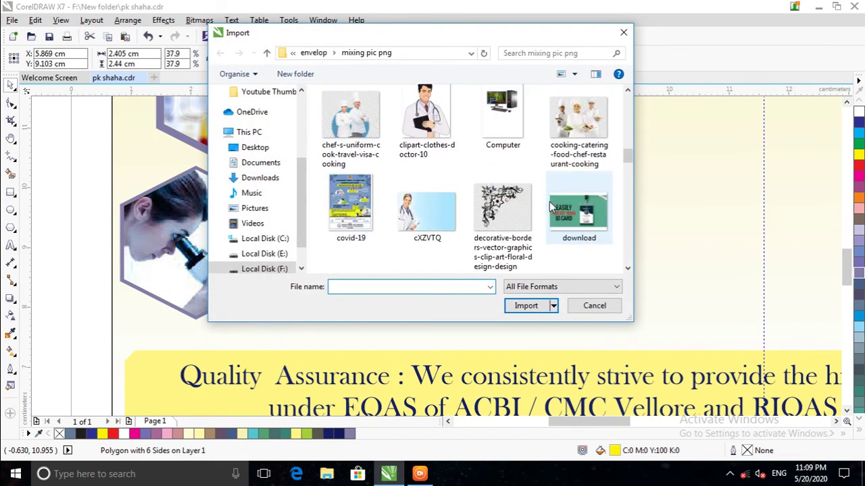
pyautogui.scroll(-3, 548, 205)
pyautogui.scroll(-2, 549, 204)
pyautogui.scroll(-2, 549, 204)
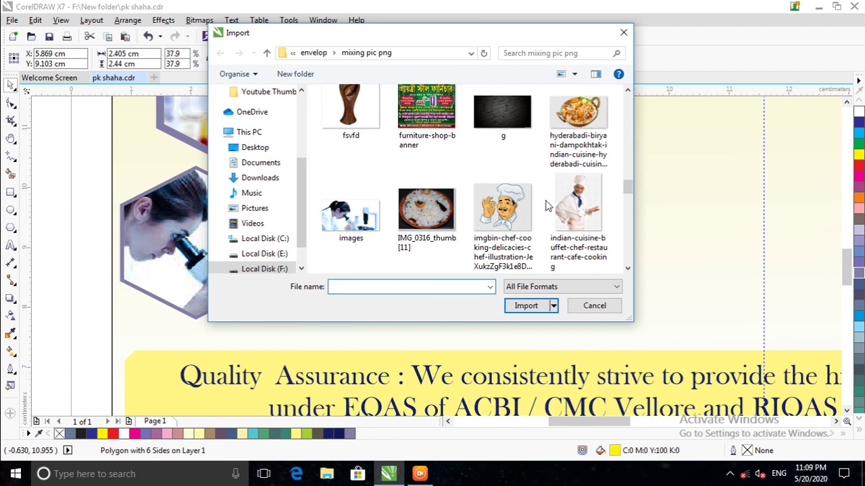
pyautogui.scroll(-3, 548, 205)
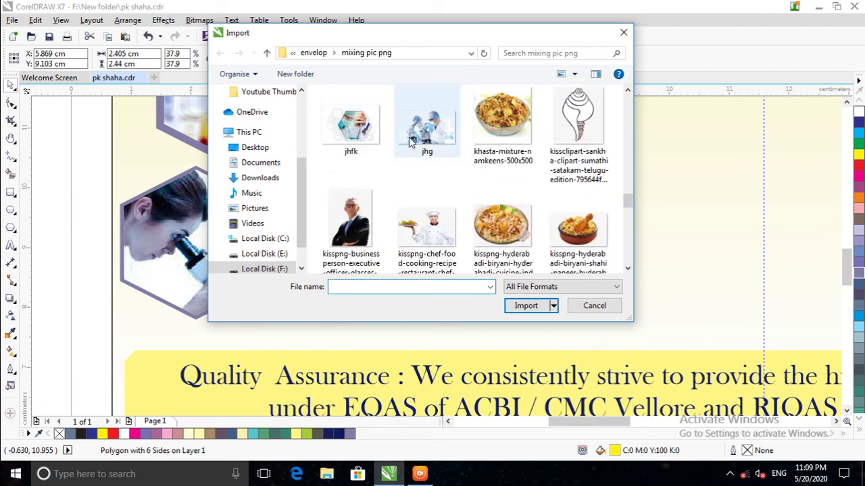
pyautogui.click(427, 125)
pyautogui.click(526, 322)
pyautogui.moveTo(526, 170); pyautogui.dragTo(666, 299)
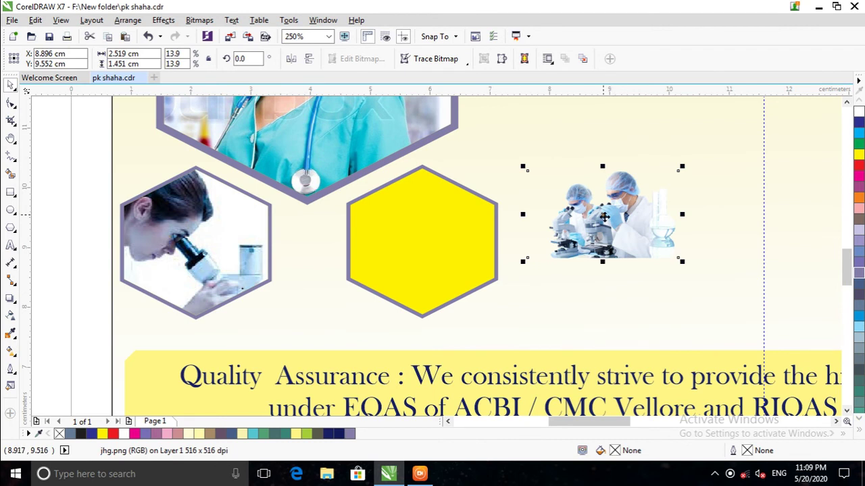
# PowerClip the jhg photo inside the empty yellow hexagon.
pyautogui.rightClick(604, 216)
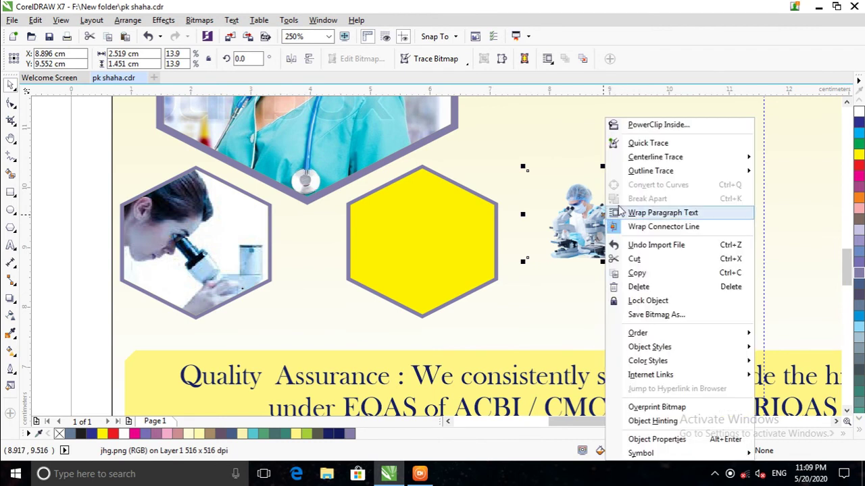
pyautogui.click(659, 124)
pyautogui.click(398, 259)
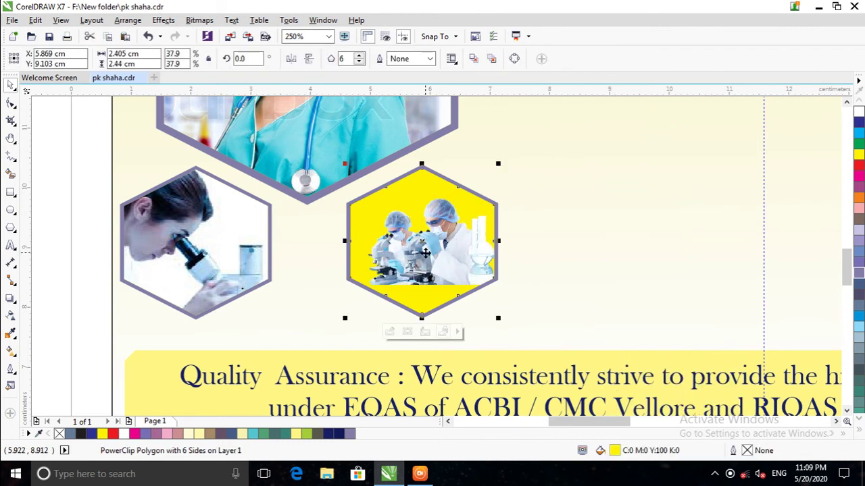
pyautogui.scroll(1, 418, 254)
pyautogui.click(427, 240)
# Edit the PowerClip, move the scientists photo, and enlarge it to 3.471 cm wide.
pyautogui.rightClick(427, 235)
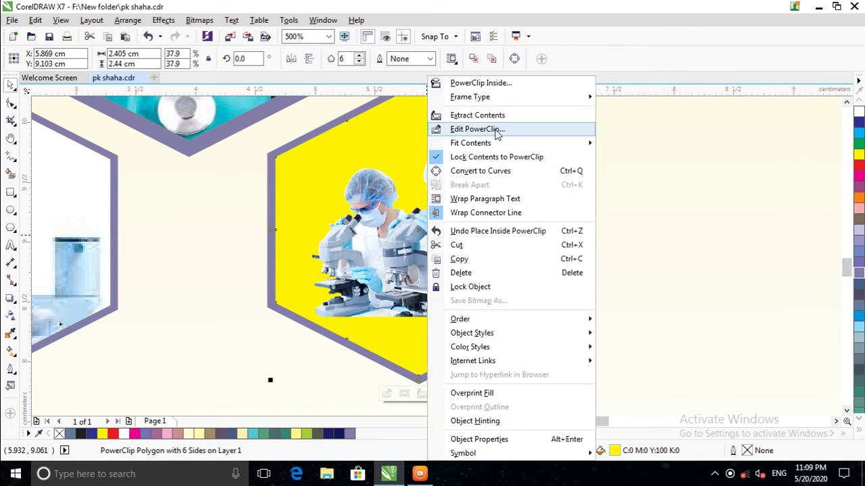
pyautogui.click(492, 129)
pyautogui.click(409, 214)
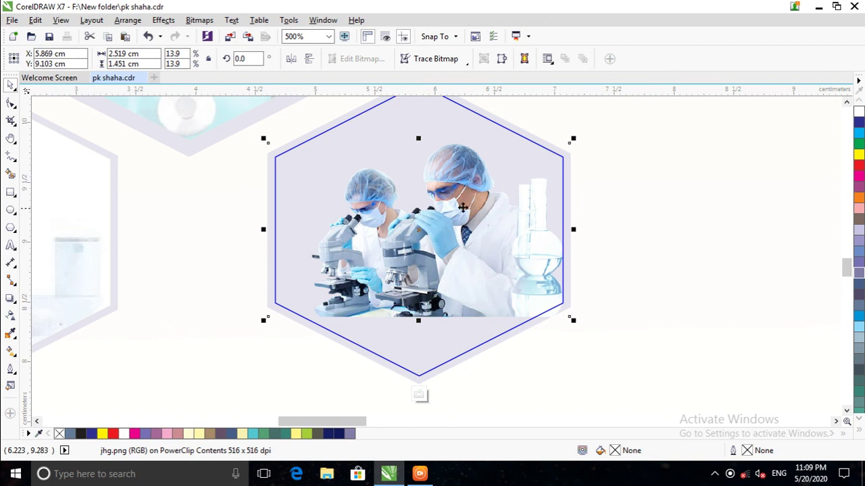
pyautogui.click(450, 198)
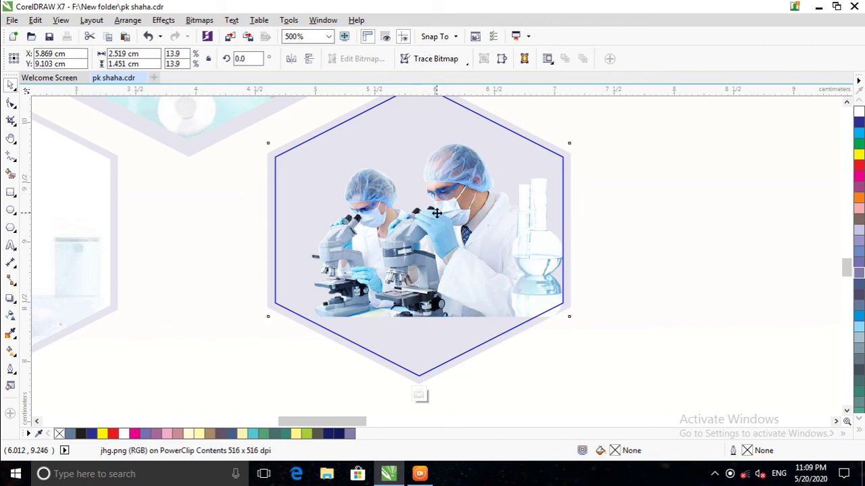
pyautogui.moveTo(419, 229); pyautogui.dragTo(405, 239)
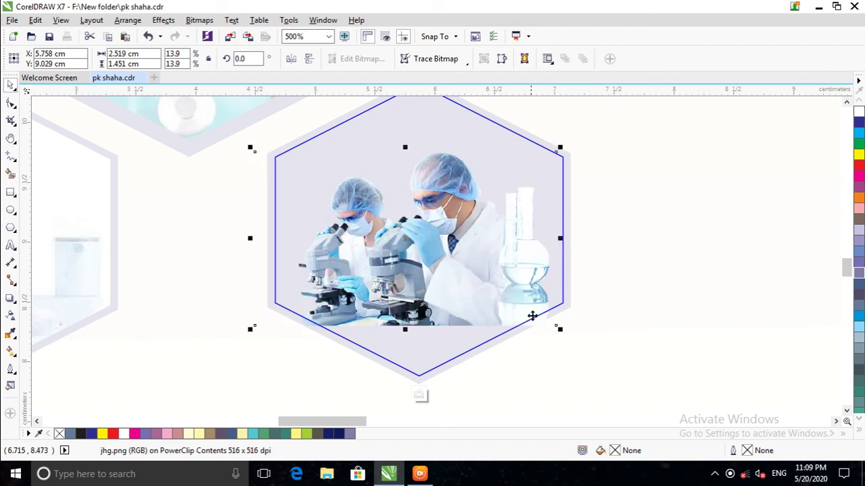
pyautogui.moveTo(558, 330); pyautogui.dragTo(673, 370)
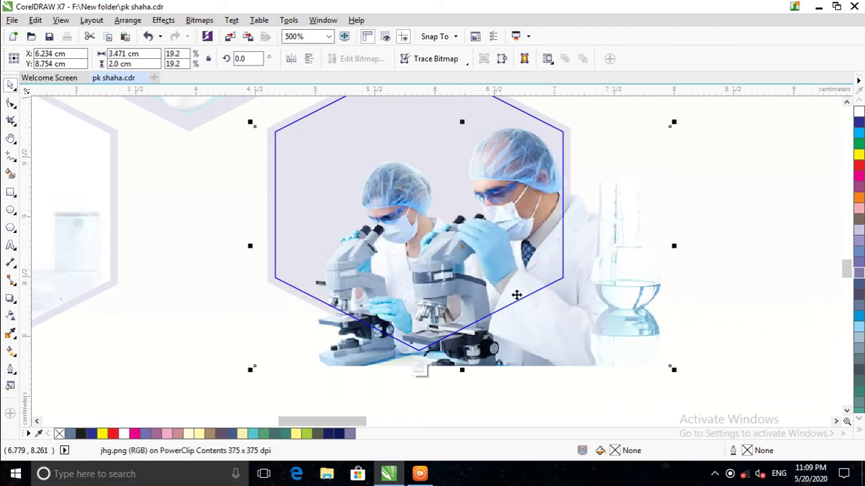
# Enlarge the photo further to fill the hexagon, shift it right, and finish editing.
pyautogui.scroll(2, 446, 223)
pyautogui.scroll(-1, 446, 223)
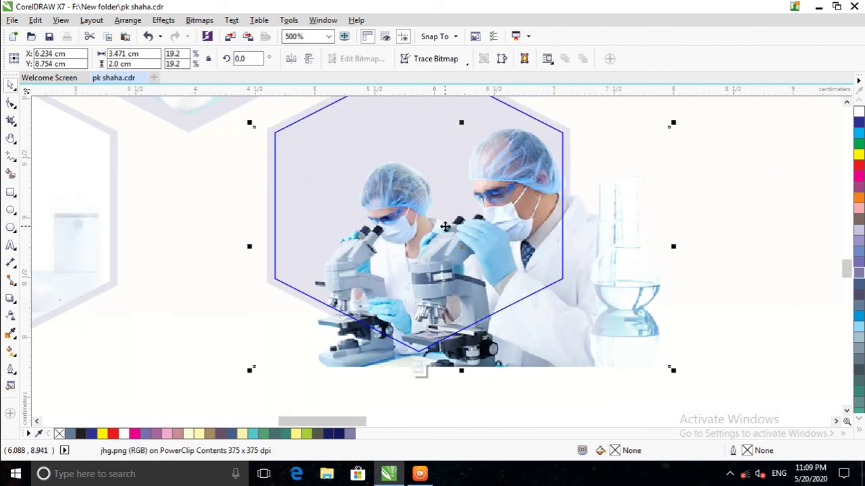
pyautogui.scroll(-1, 446, 224)
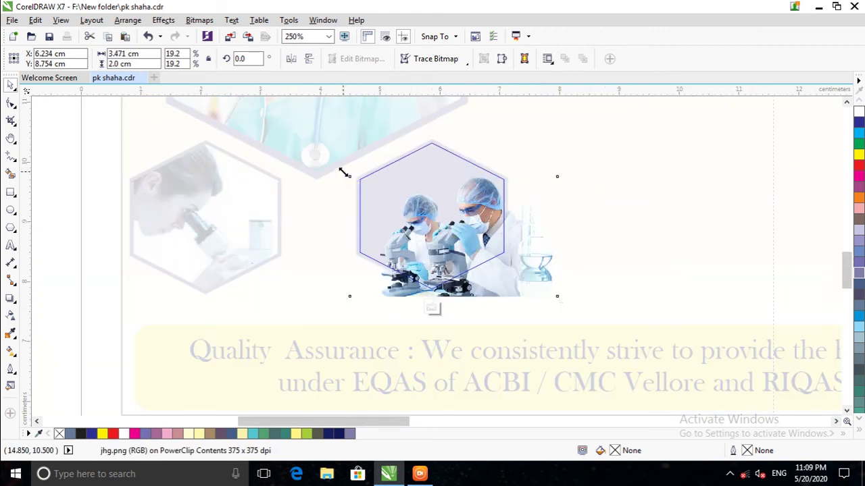
pyautogui.moveTo(344, 172); pyautogui.dragTo(278, 134)
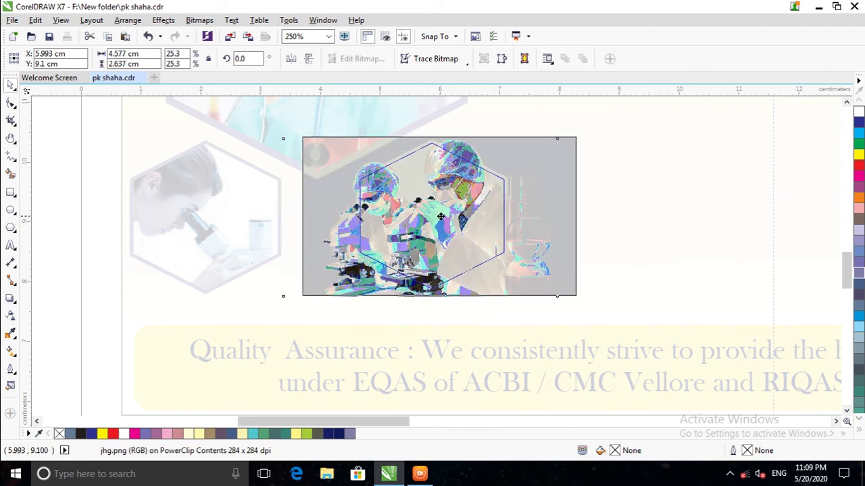
pyautogui.moveTo(419, 218); pyautogui.dragTo(440, 216)
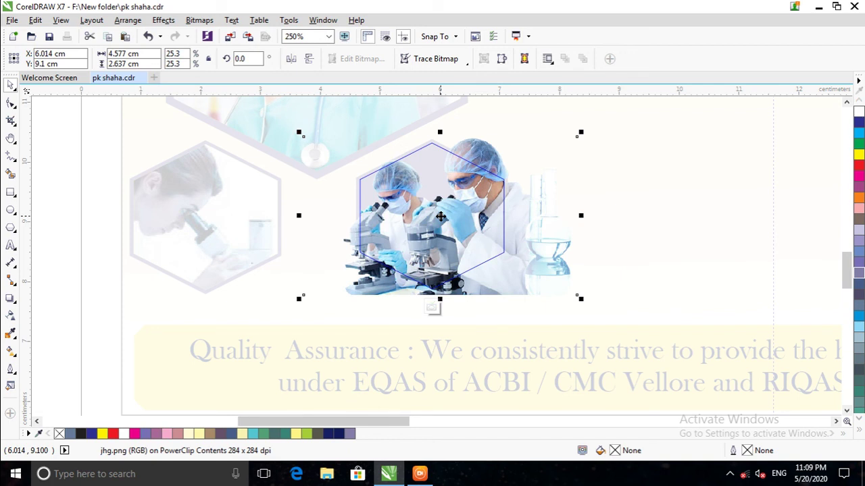
pyautogui.moveTo(440, 217); pyautogui.dragTo(451, 215)
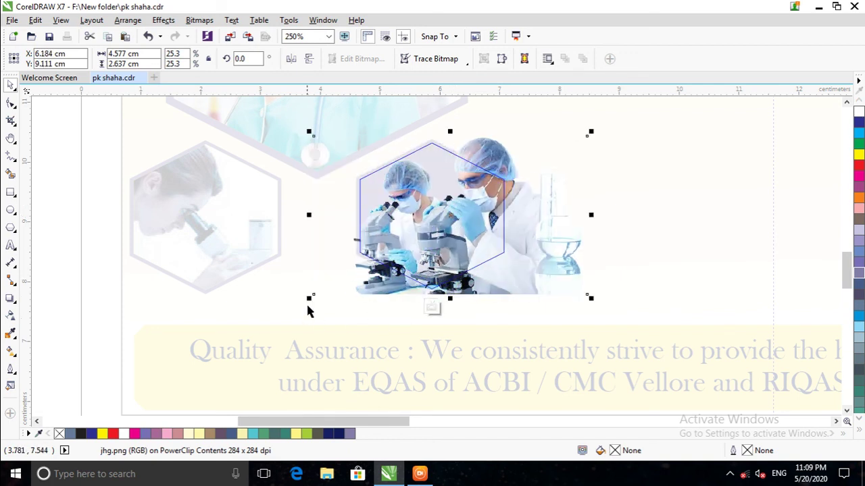
pyautogui.rightClick(441, 222)
pyautogui.click(517, 173)
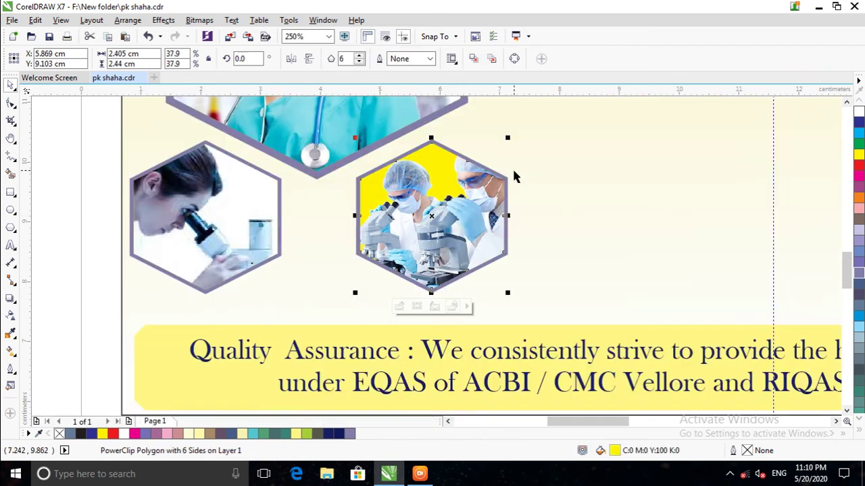
# Zoom out to 62% and pan to centre the whole letterhead with its three photo hexagons.
pyautogui.scroll(-1, 520, 264)
pyautogui.scroll(-1, 520, 265)
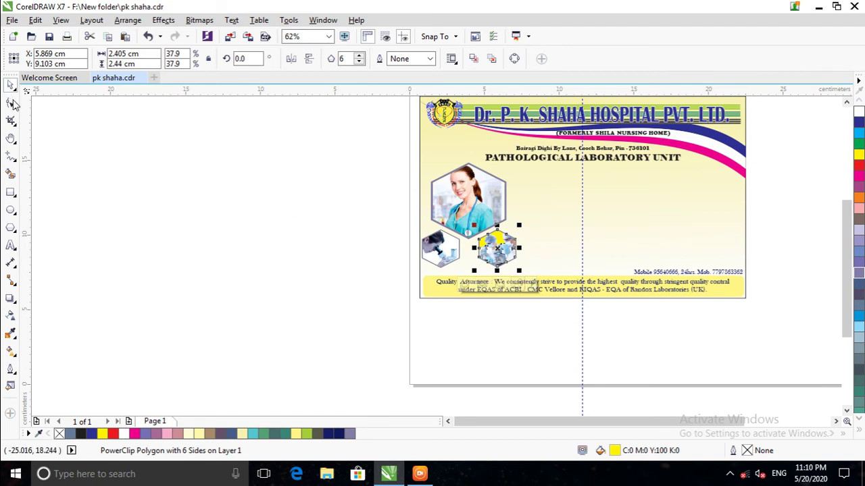
pyautogui.click(11, 138)
pyautogui.moveTo(604, 249); pyautogui.dragTo(350, 289)
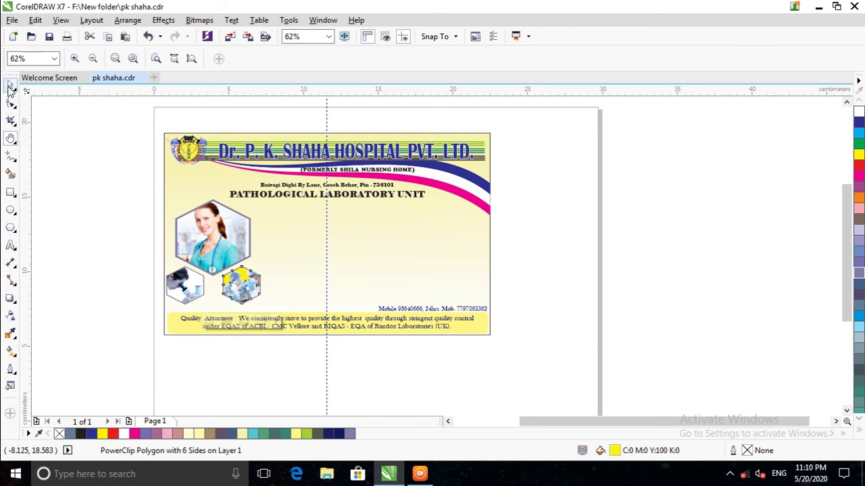
# Select all 14 letterhead objects and save the document.
pyautogui.click(10, 85)
pyautogui.click(97, 165)
pyautogui.moveTo(85, 101); pyautogui.dragTo(572, 389)
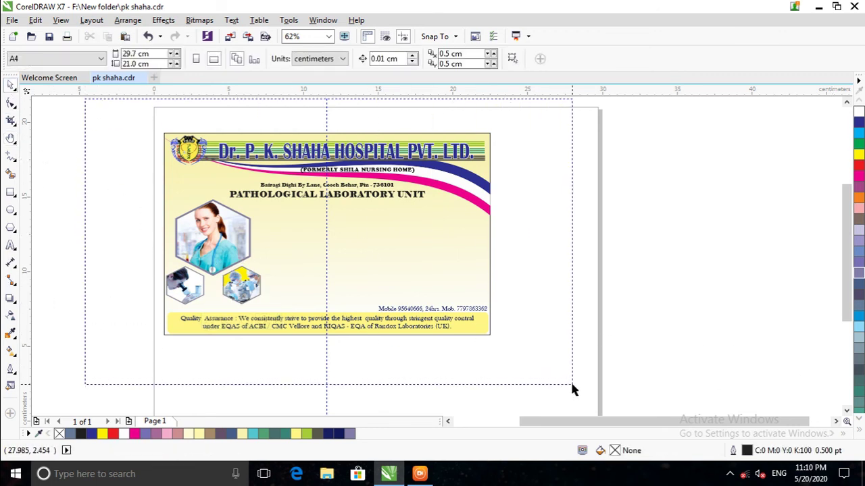
pyautogui.click(13, 20)
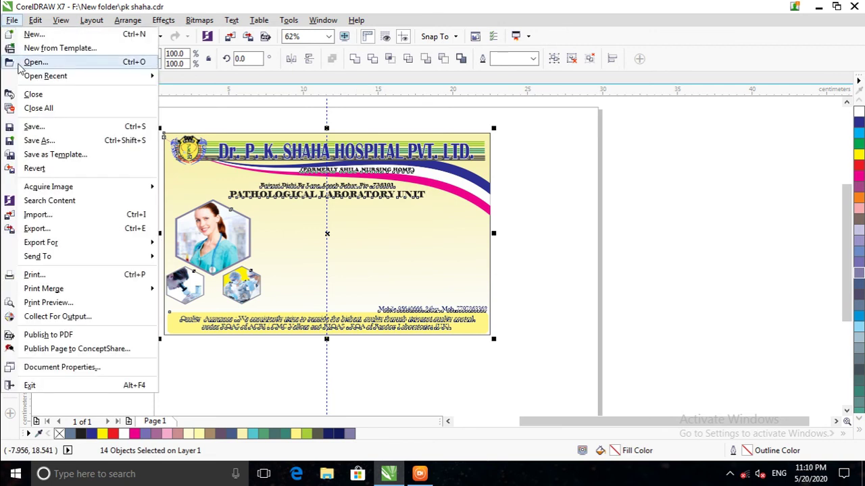
pyautogui.click(43, 126)
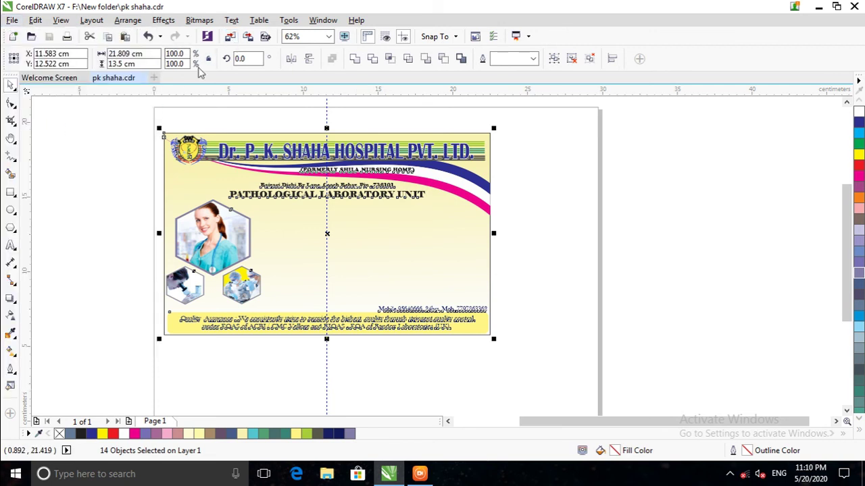